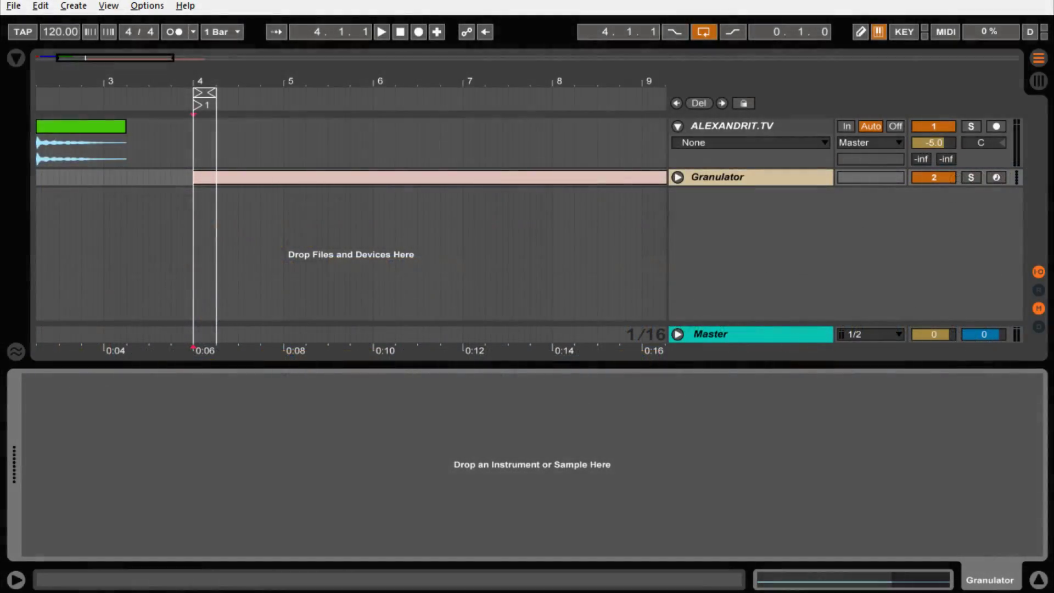
- Add Granulator II to the Granulator track and load the green audio clip as its sample
drag(199, 411, 189, 400)
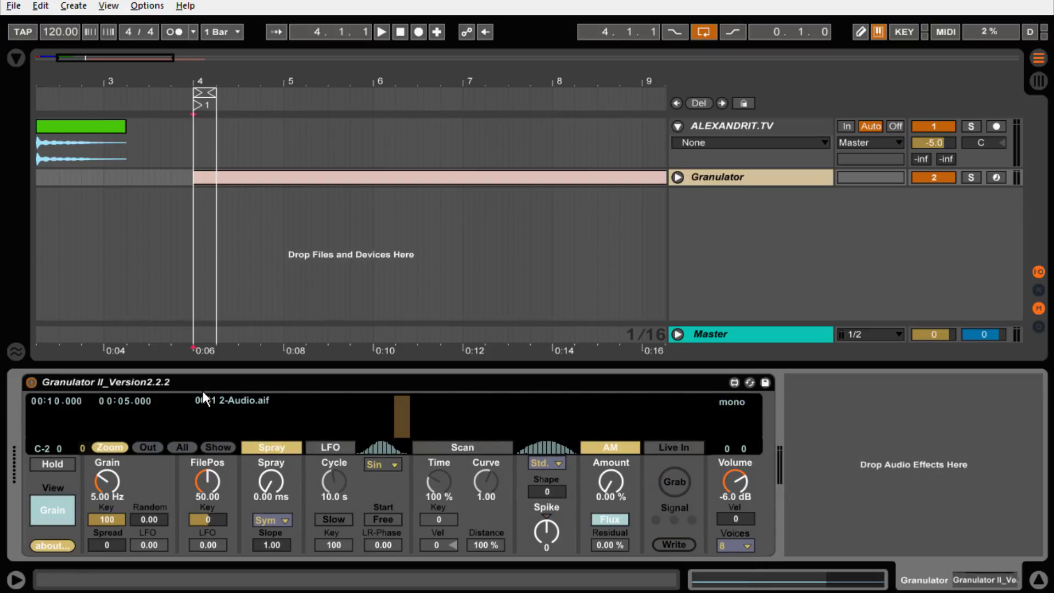
drag(69, 129, 276, 411)
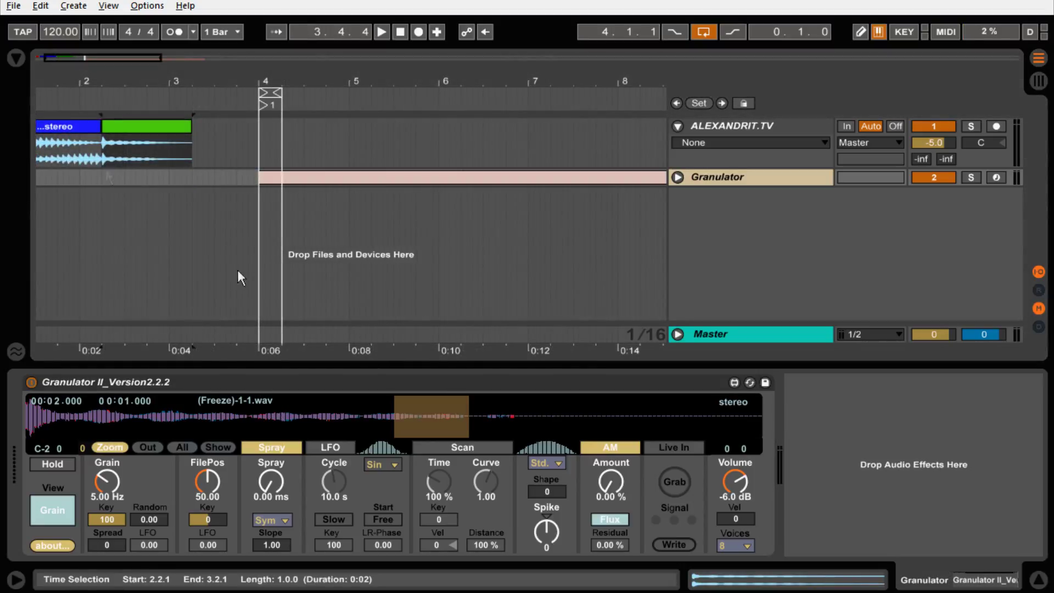
- Load the red mono clip into Granulator II, then replace it with the blue stereo clip
click(16, 58)
drag(203, 173, 294, 414)
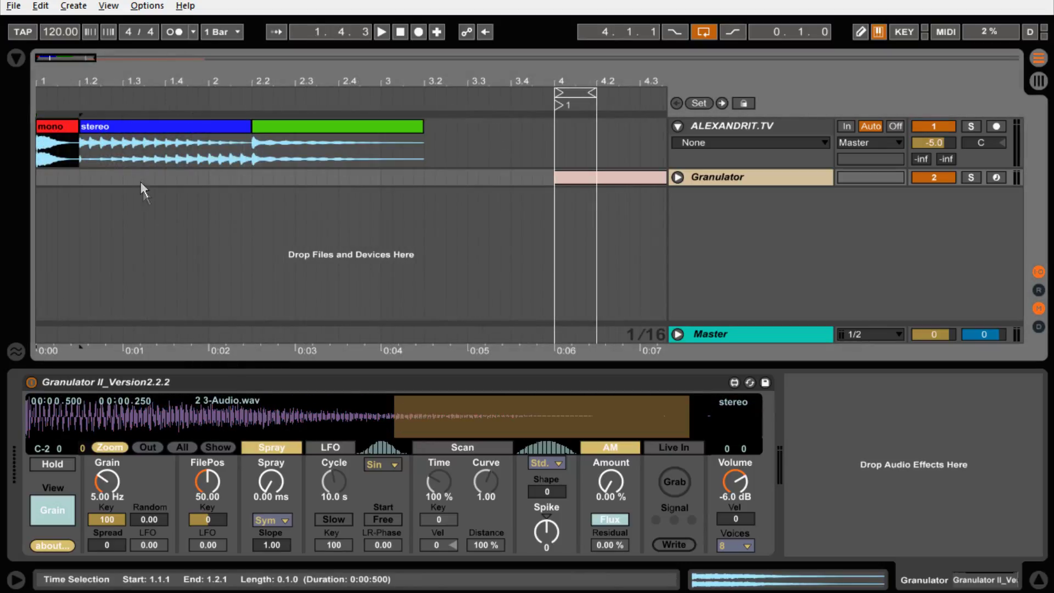
drag(141, 129, 275, 416)
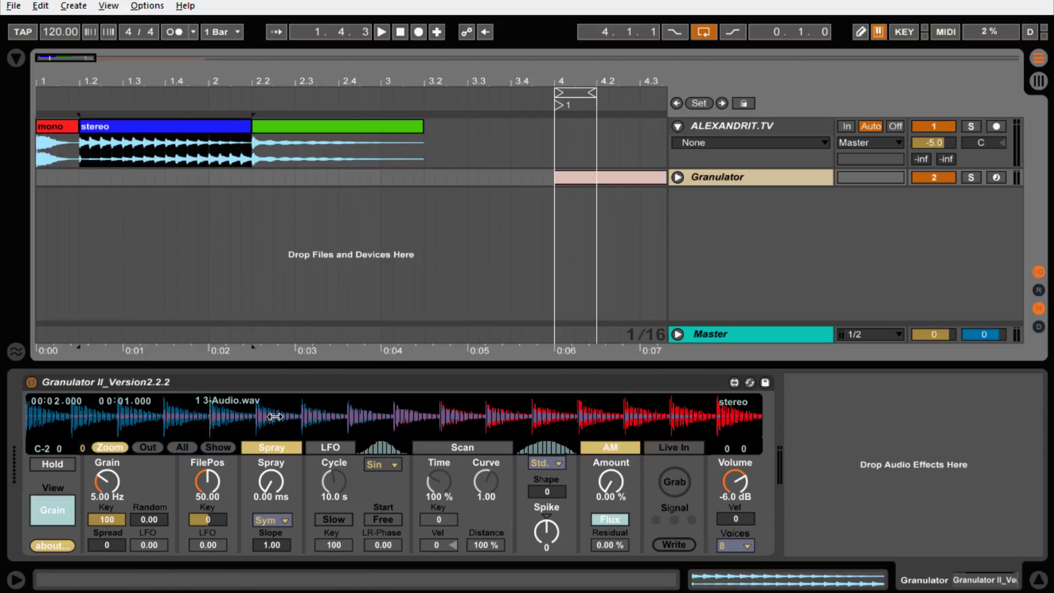
drag(575, 86, 100, 89)
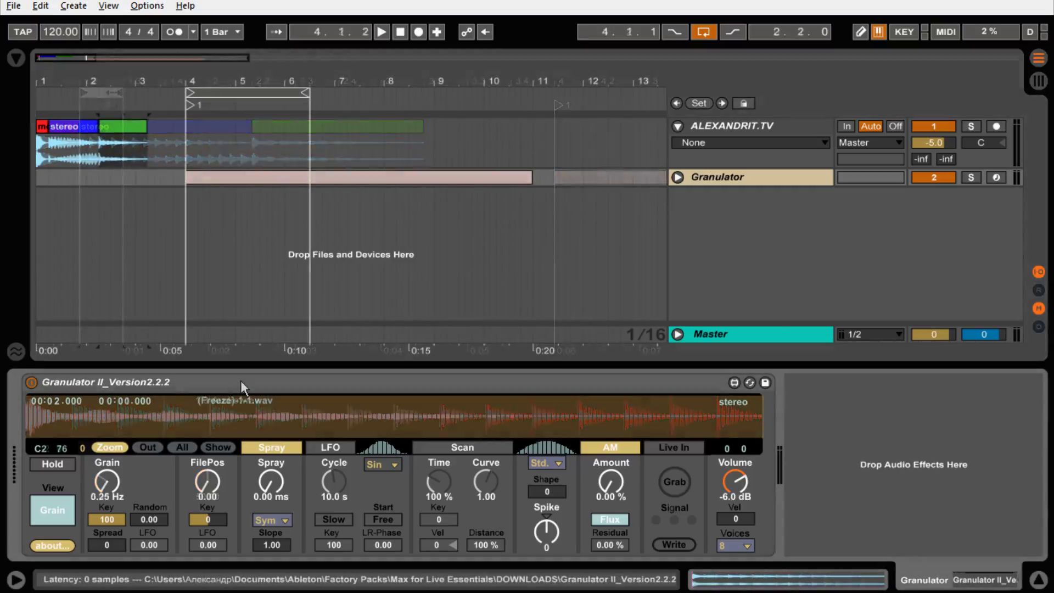
- Set Granulator II's Grain rate to 2.43 Hz and its file position to 12.40
click(107, 448)
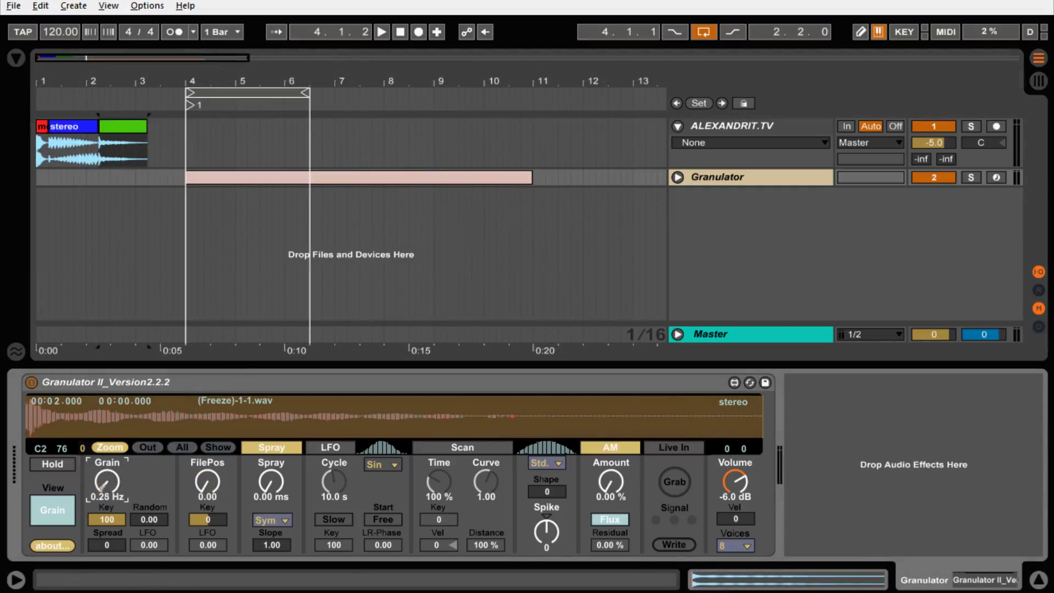
drag(108, 482, 107, 470)
drag(95, 417, 172, 413)
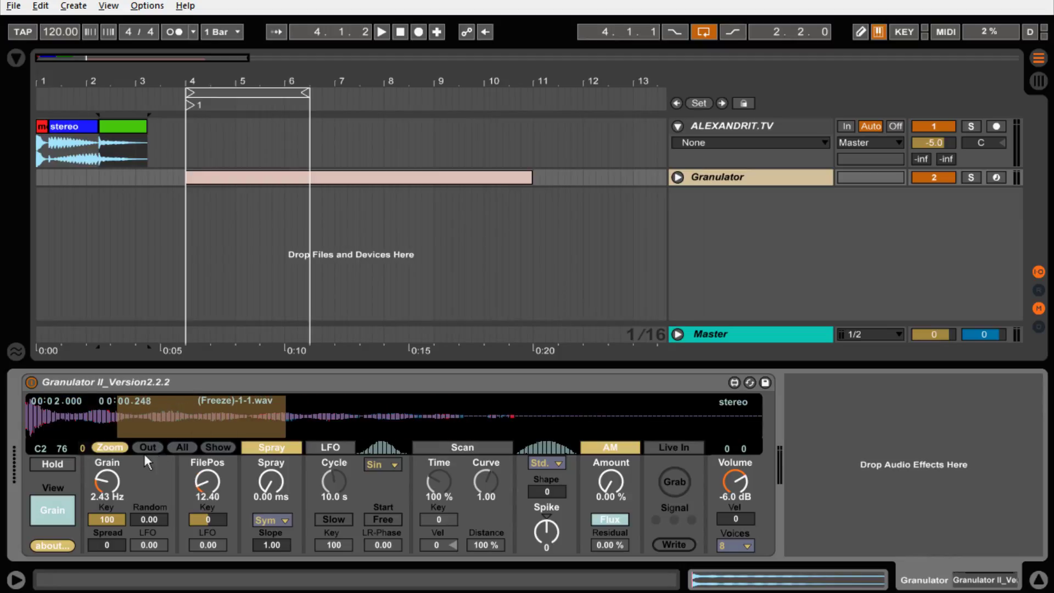
- Examine the grain region in the sample waveform by zooming in, showing the whole sample and zooming back out
click(107, 446)
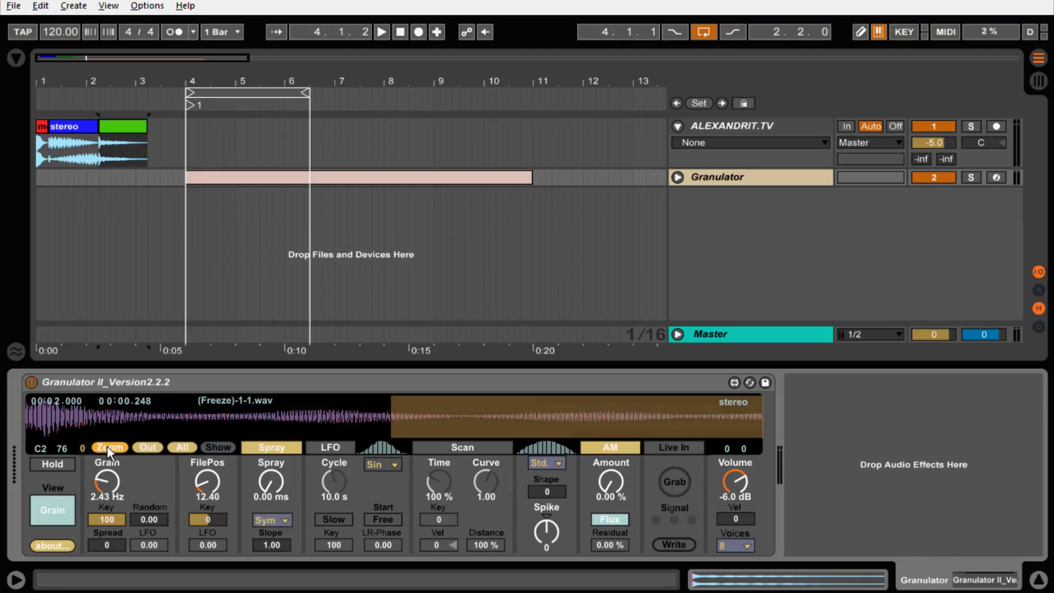
click(179, 446)
double_click(112, 447)
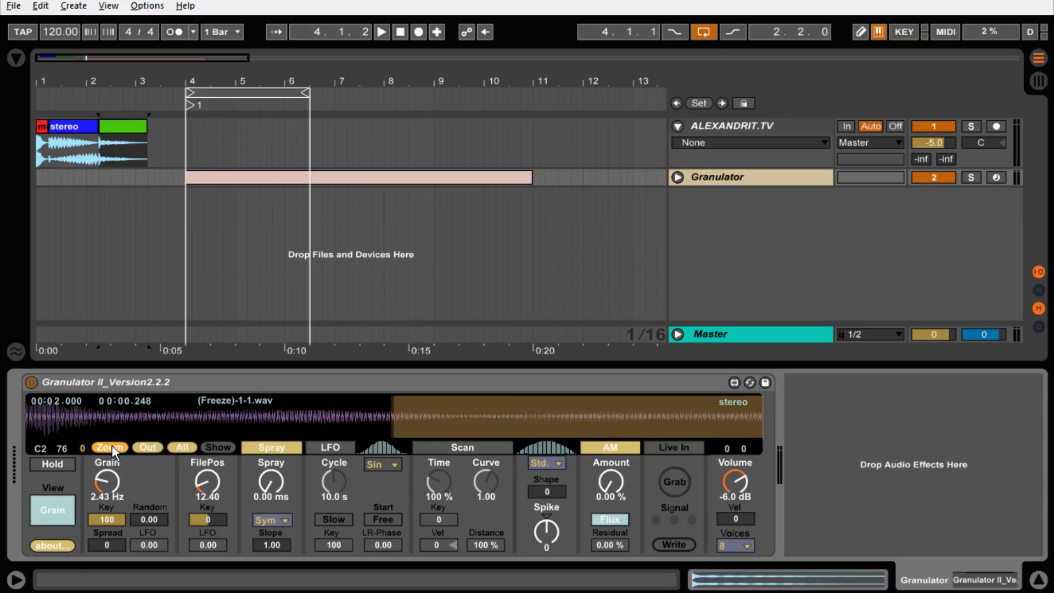
click(111, 447)
double_click(150, 447)
click(150, 447)
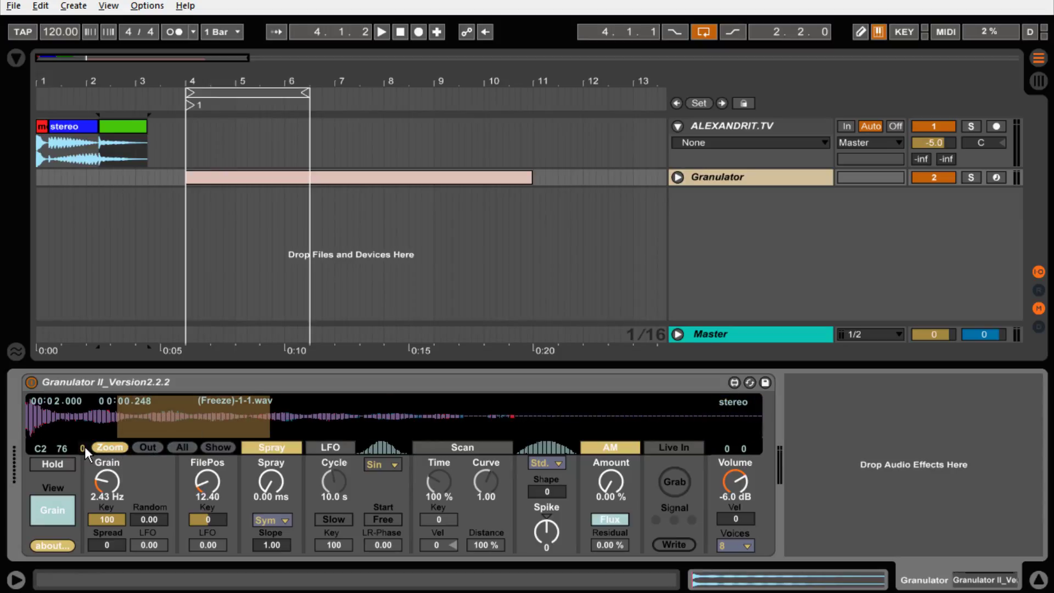
- Magnify the waveform's amplitude display to 13, inspect it zoomed in, and restore the full view with magnification 0
drag(84, 447, 84, 436)
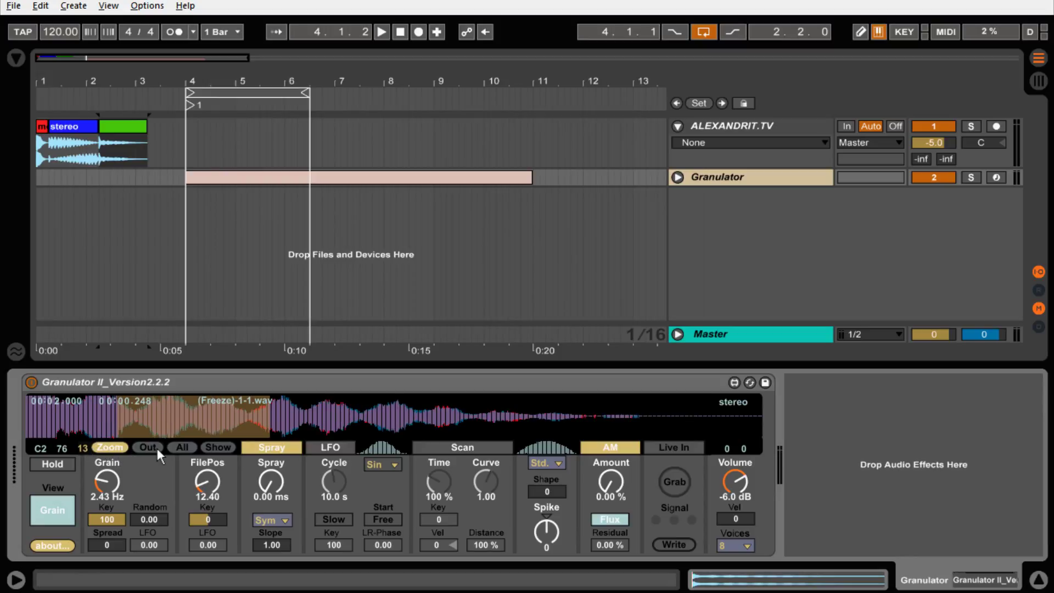
click(122, 447)
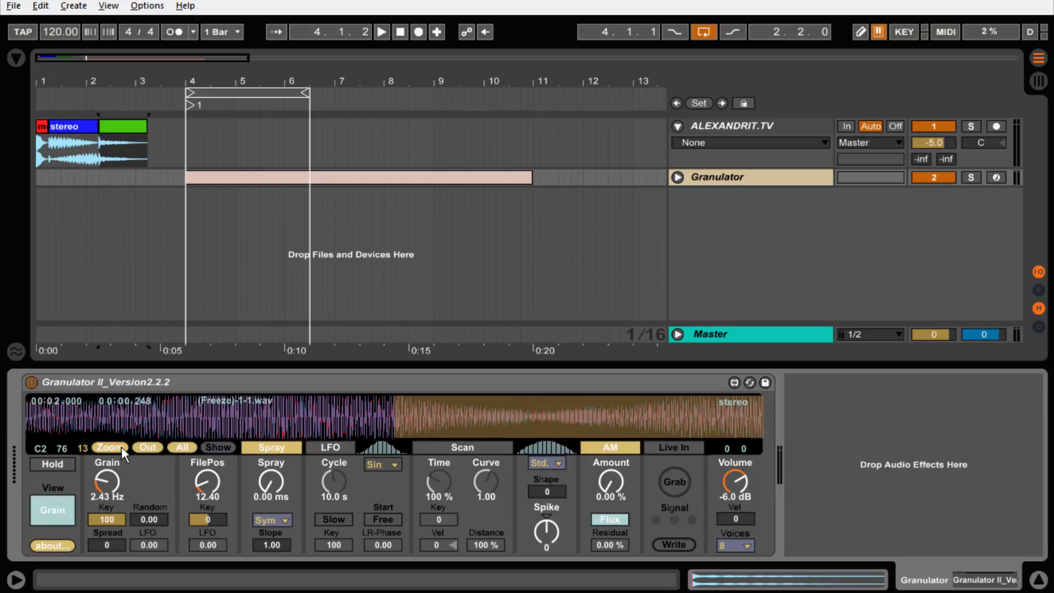
click(173, 447)
drag(82, 447, 81, 461)
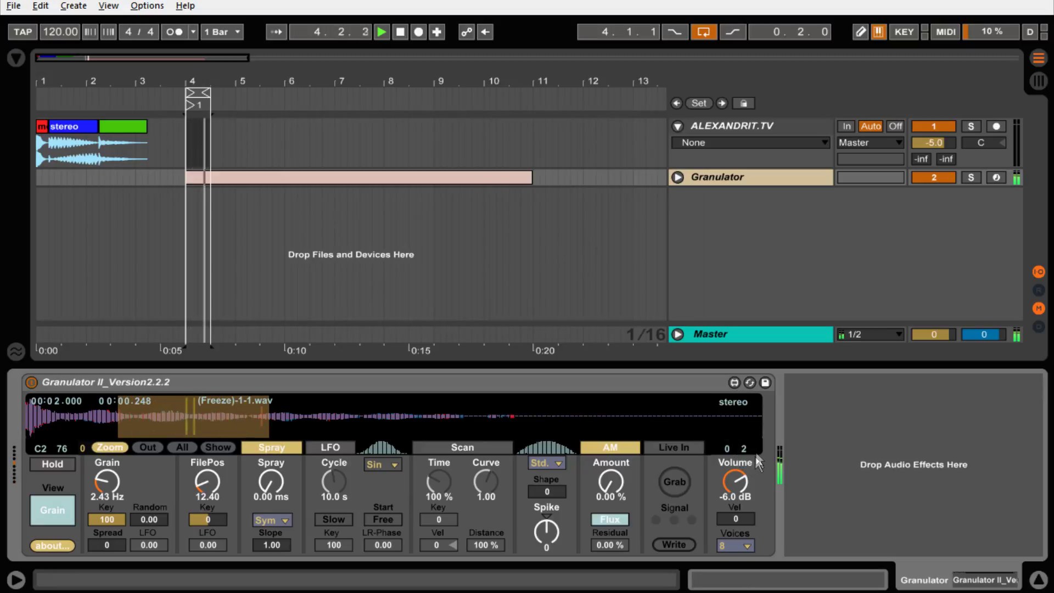
- Look through Granulator II's Filter parameter page and return to the Grain page
click(53, 510)
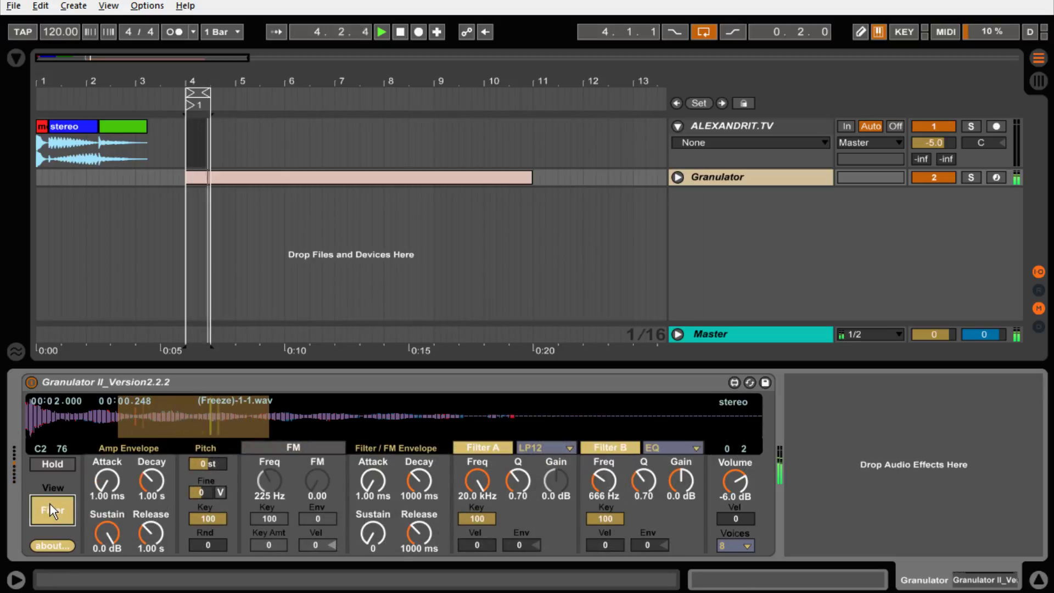
click(50, 504)
click(51, 504)
click(51, 504)
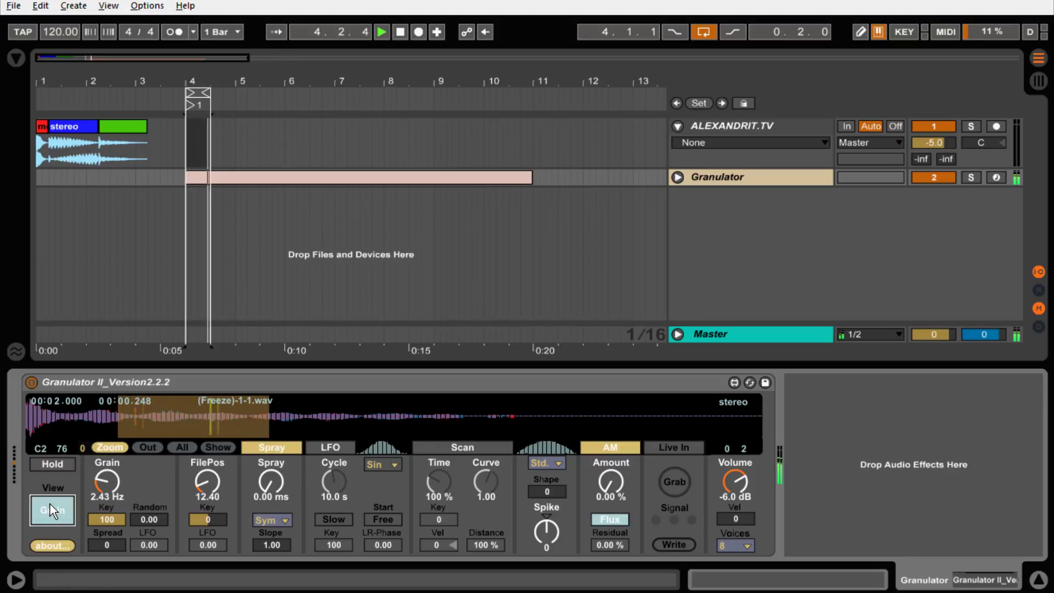
- Sweep the Grain rate up to 133 Hz and bring it back down to 3.38 Hz
drag(107, 482, 107, 461)
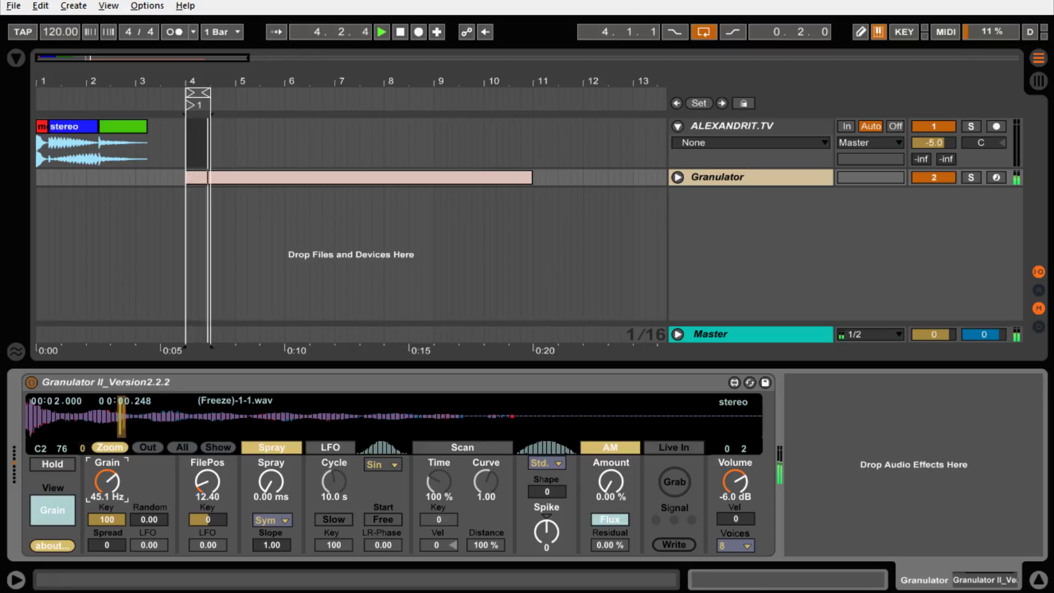
mouse_move(108, 482)
mouse_down()
mouse_move(107, 532)
mouse_move(107, 472)
mouse_up()
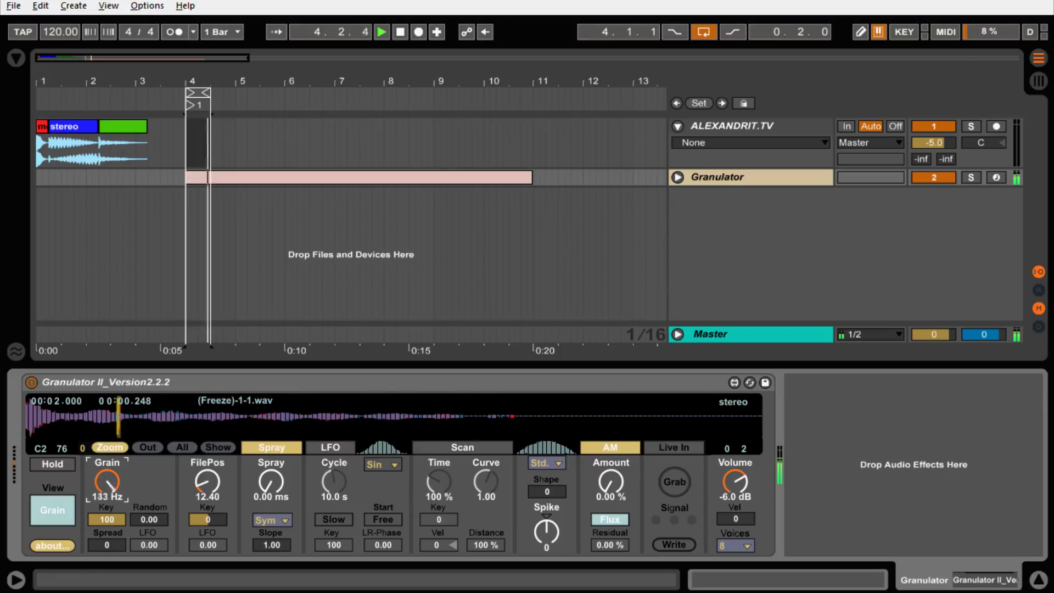
drag(107, 482, 108, 520)
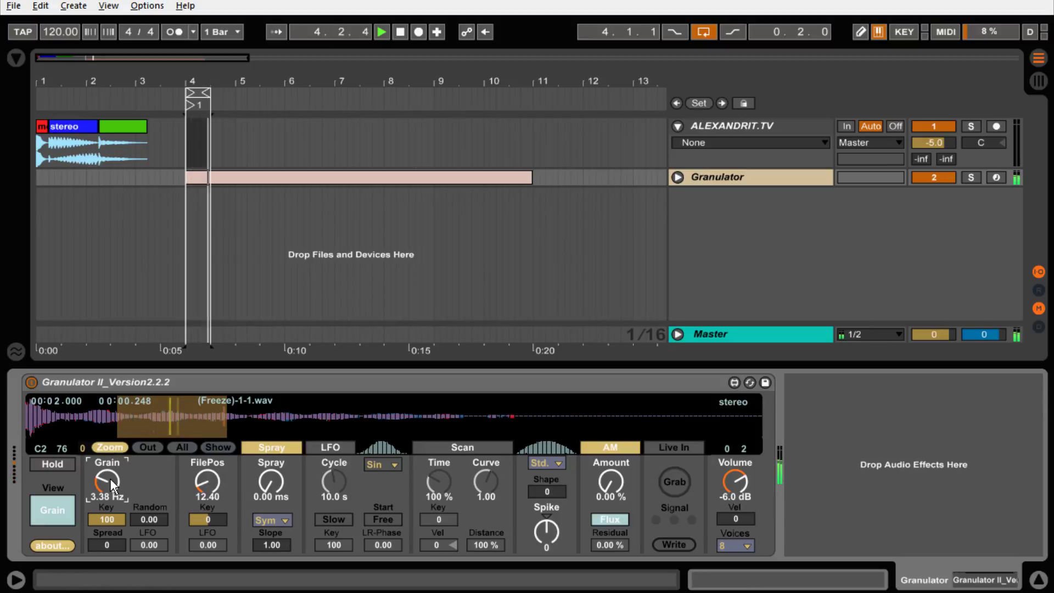
- Add the Tuner audio effect after Granulator II and hide the browser
click(16, 56)
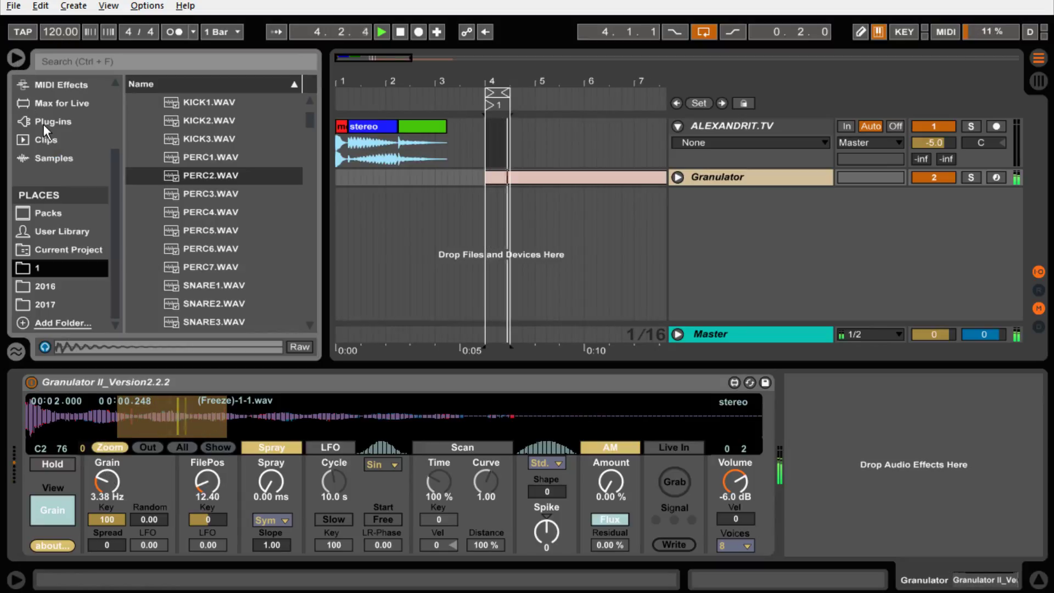
drag(115, 171, 114, 75)
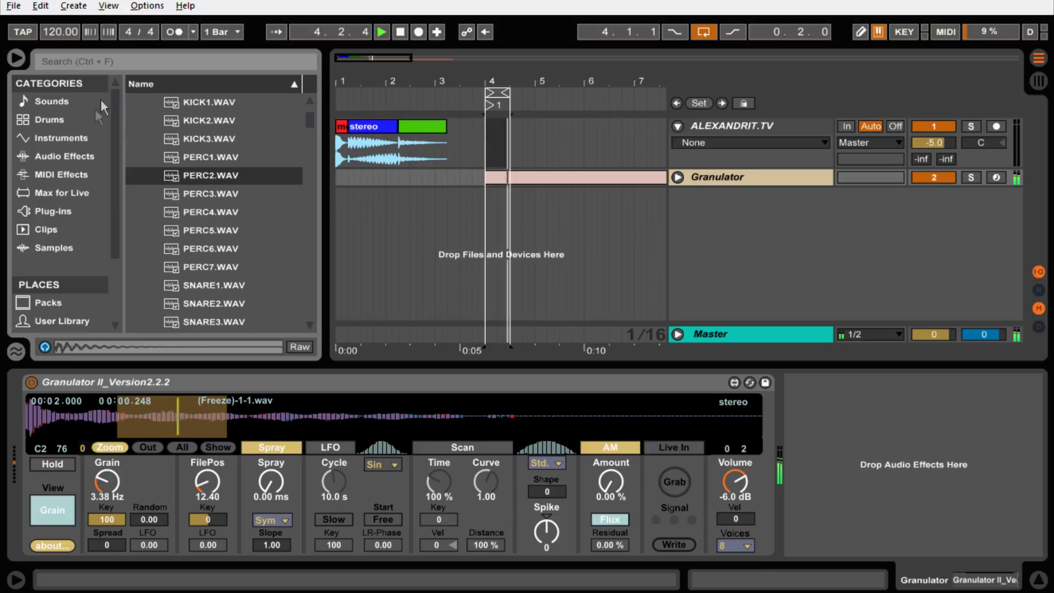
click(64, 157)
drag(309, 138, 312, 304)
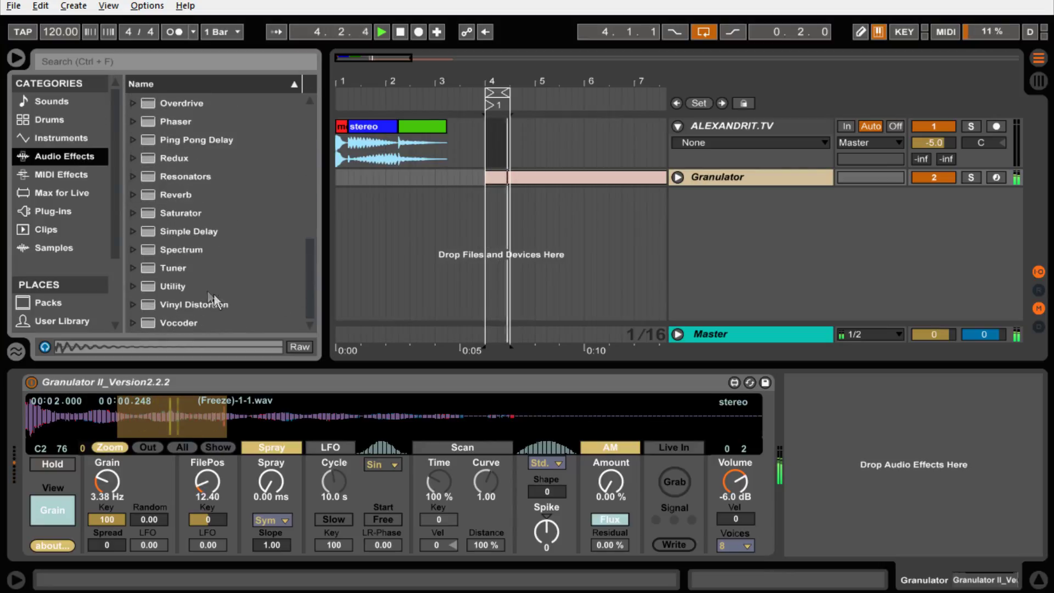
double_click(169, 268)
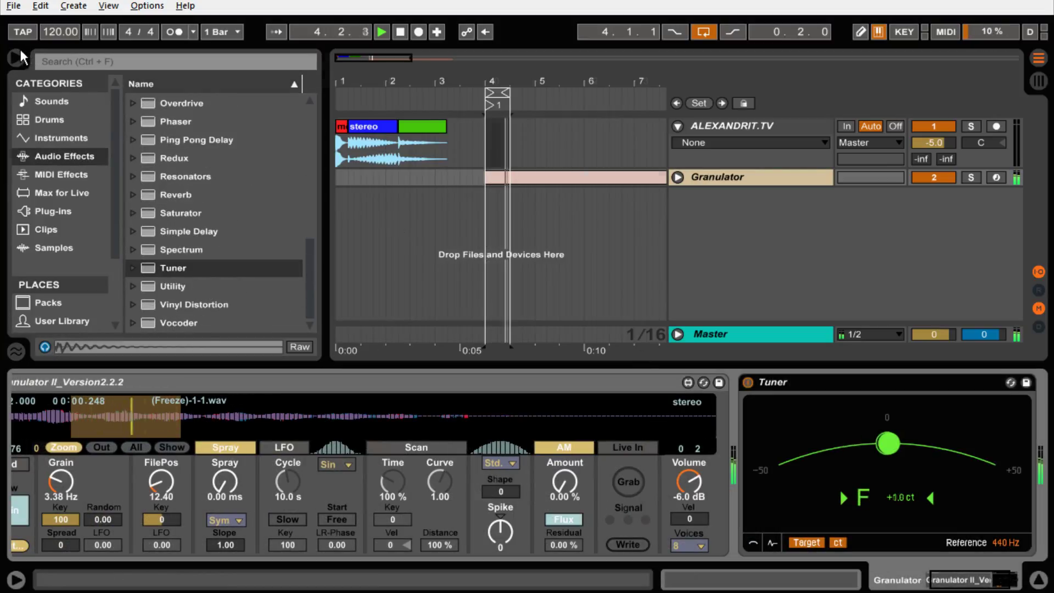
click(19, 55)
- Set the Grain rate to 39.1 Hz and move the file position to 10.34
drag(62, 479, 61, 423)
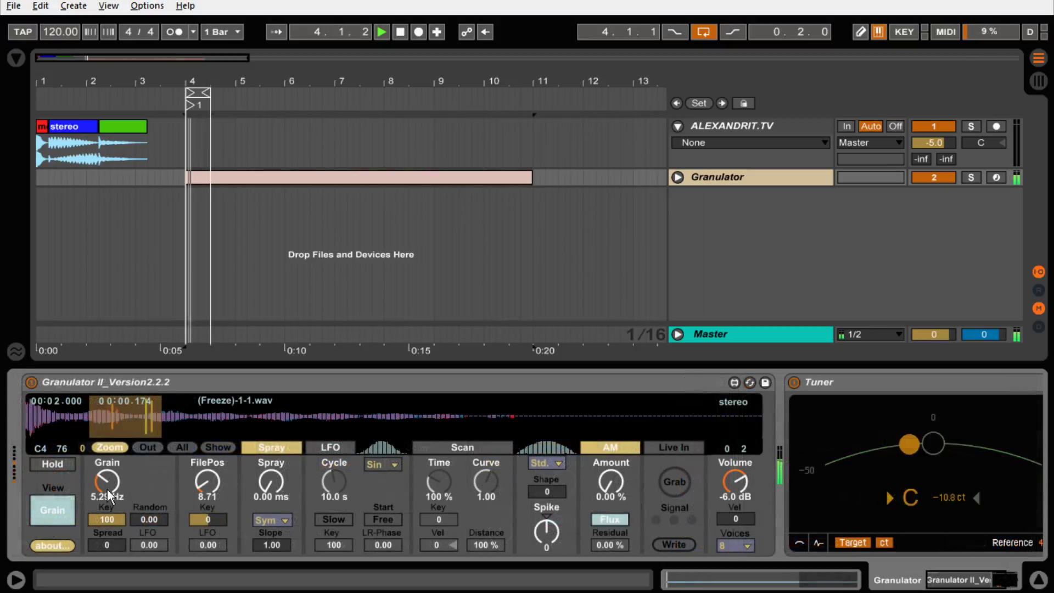
drag(115, 482, 115, 472)
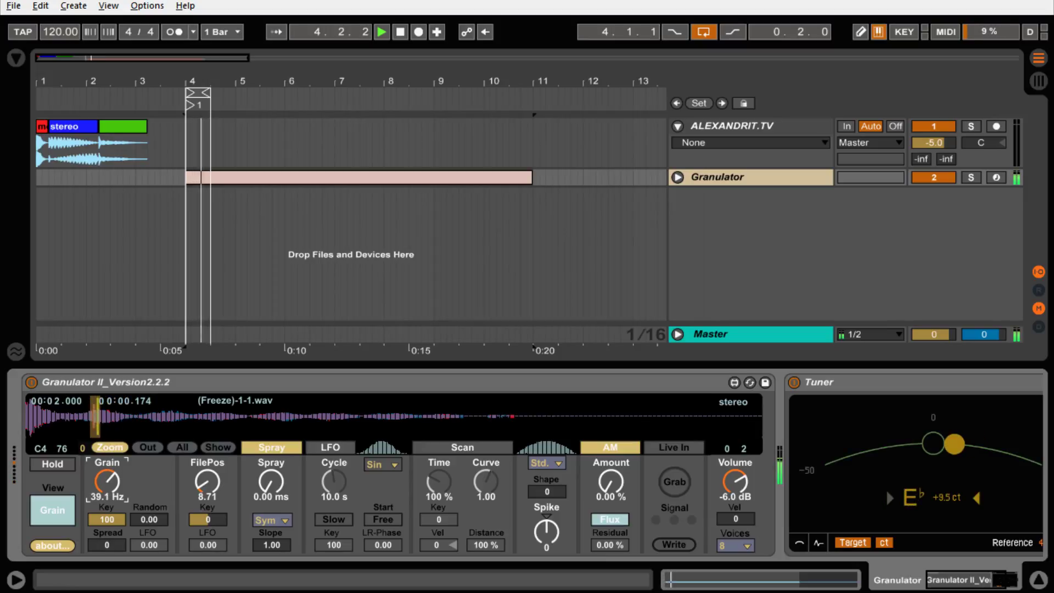
mouse_move(107, 520)
mouse_down()
mouse_move(107, 574)
mouse_move(108, 521)
mouse_up()
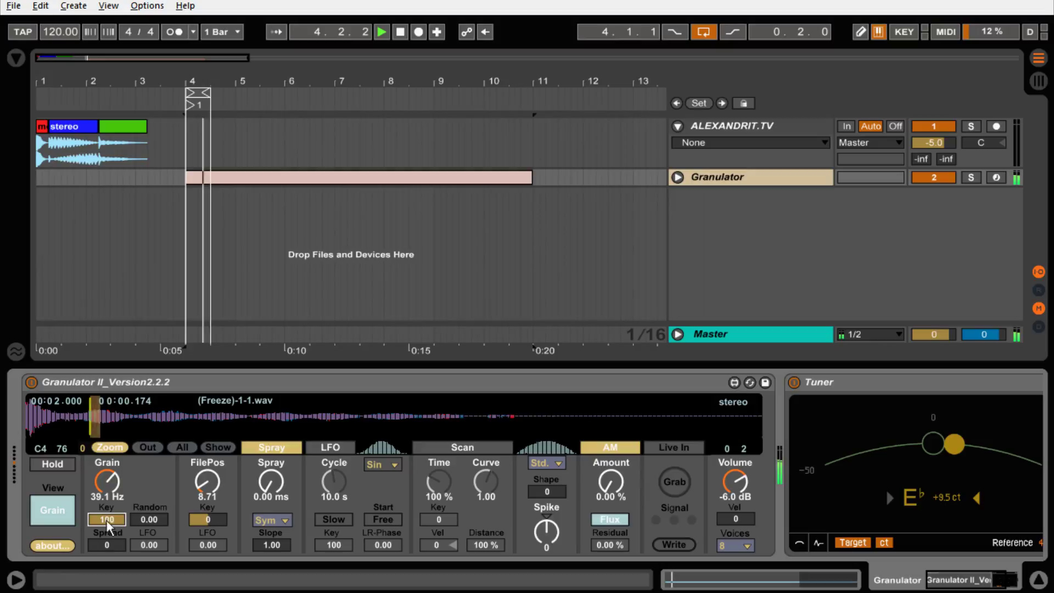
drag(94, 422, 108, 422)
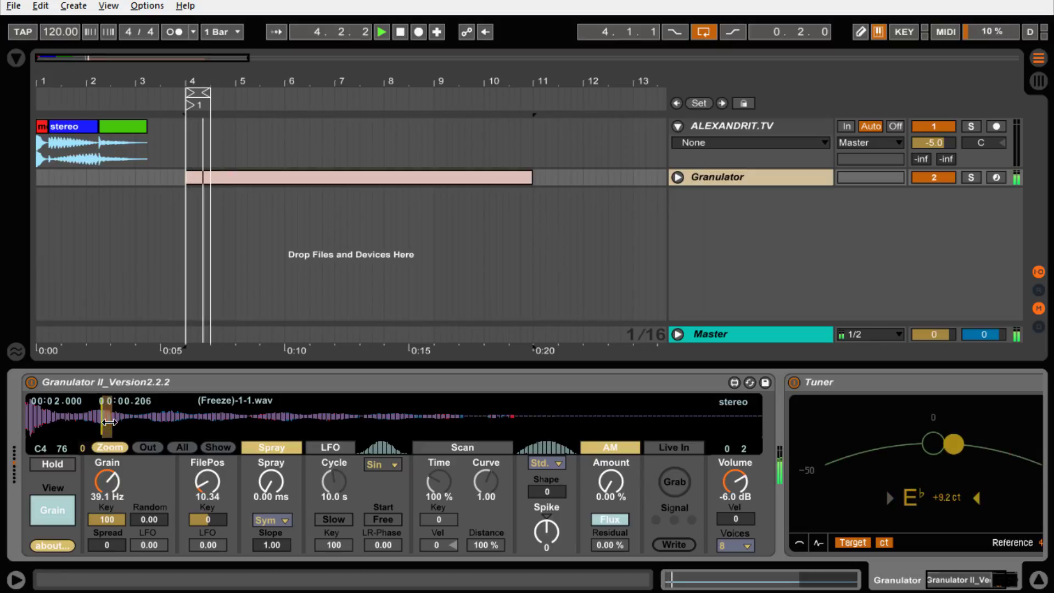
- Raise the grain Spread to 190, then reduce it to 1 with the Grain rate at 10.5 Hz
drag(107, 520, 112, 439)
click(112, 545)
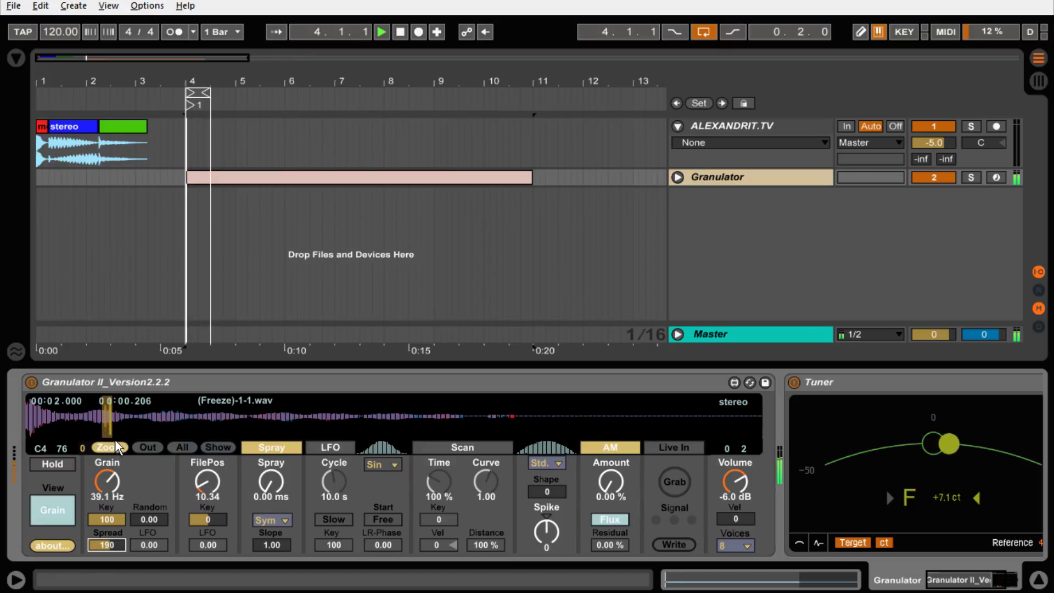
drag(107, 482, 112, 549)
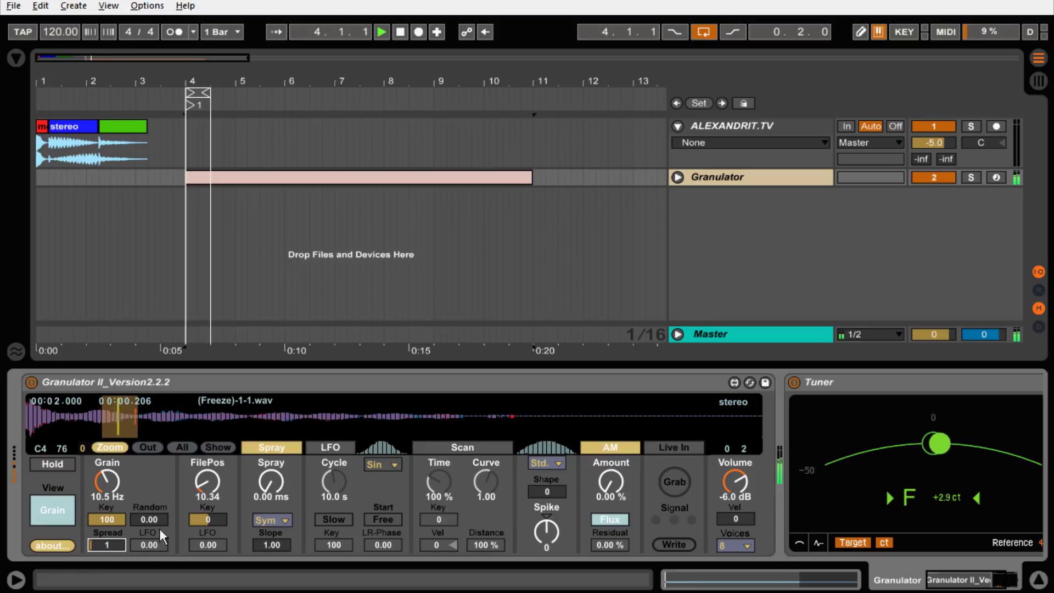
- Try grain Random at 100, then set it to 0.75 with Grain at 3.95 Hz and file position at 6.75
drag(149, 520, 149, 412)
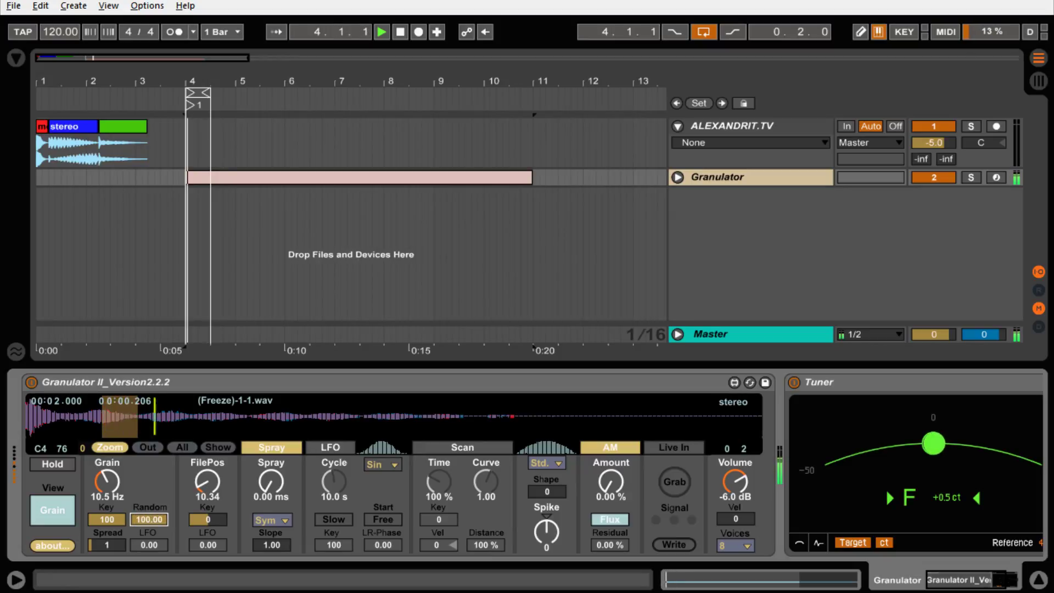
drag(108, 482, 112, 491)
drag(149, 520, 150, 553)
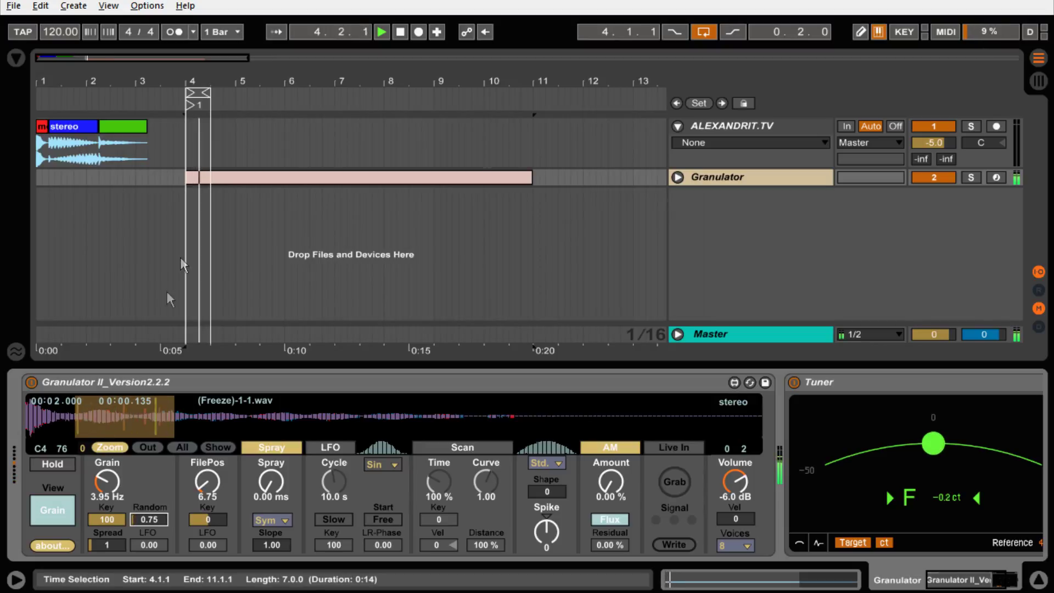
- Move the note in the Granulator track's MIDI clip to C2 and return to the track's devices
double_click(228, 188)
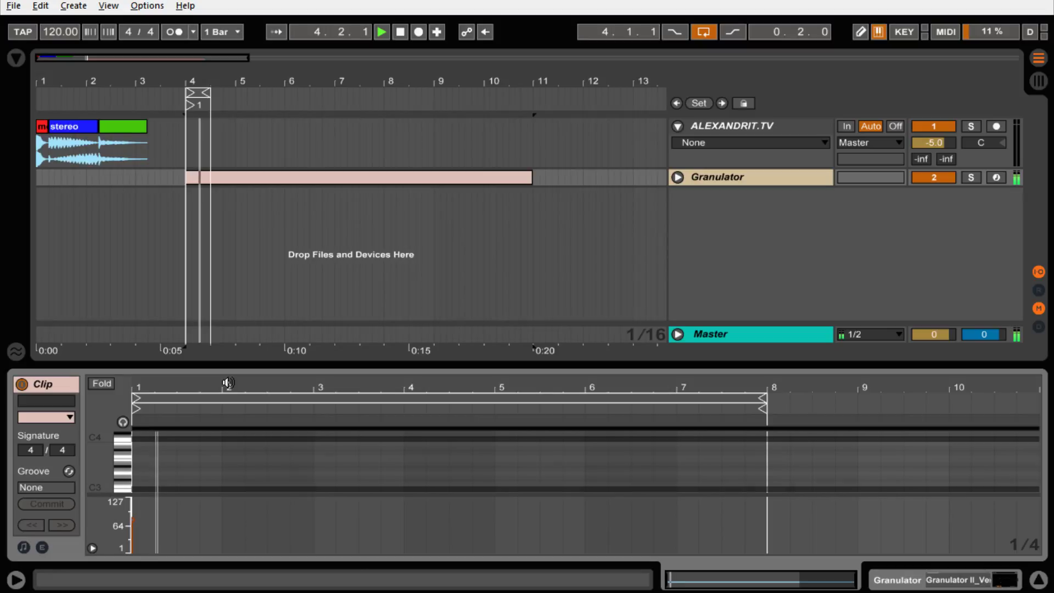
click(718, 183)
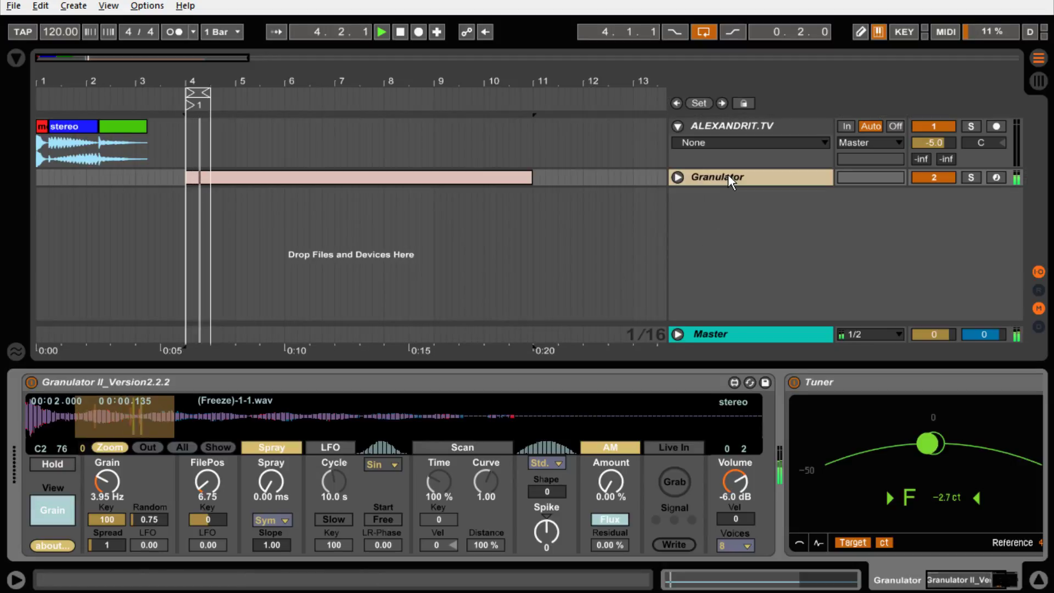
- Enable the LFO with a 501 ms cycle and set the Grain section's LFO amount to 100
drag(148, 545, 149, 532)
click(336, 448)
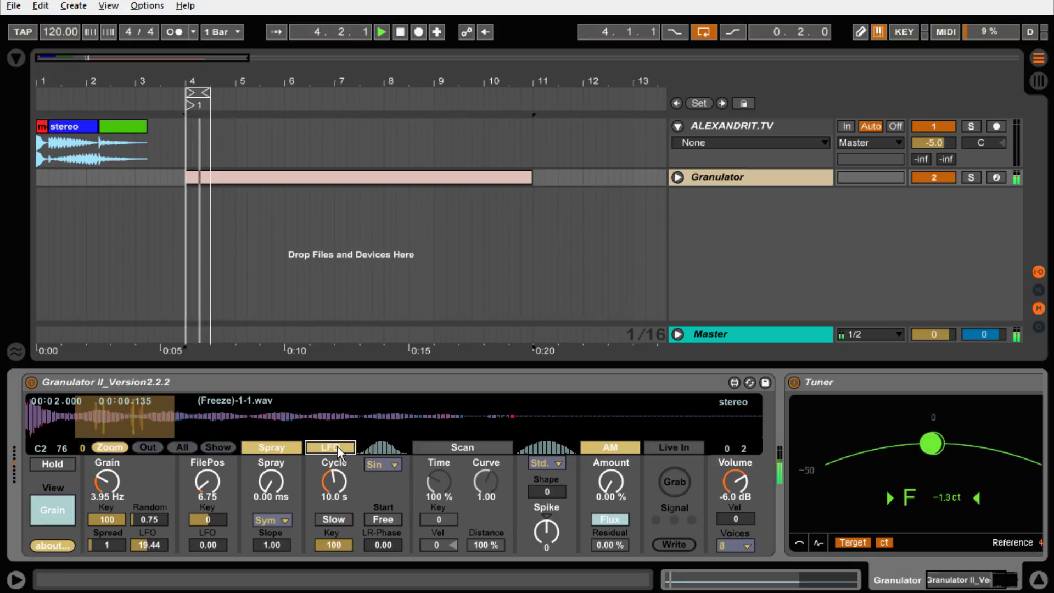
drag(334, 481, 334, 525)
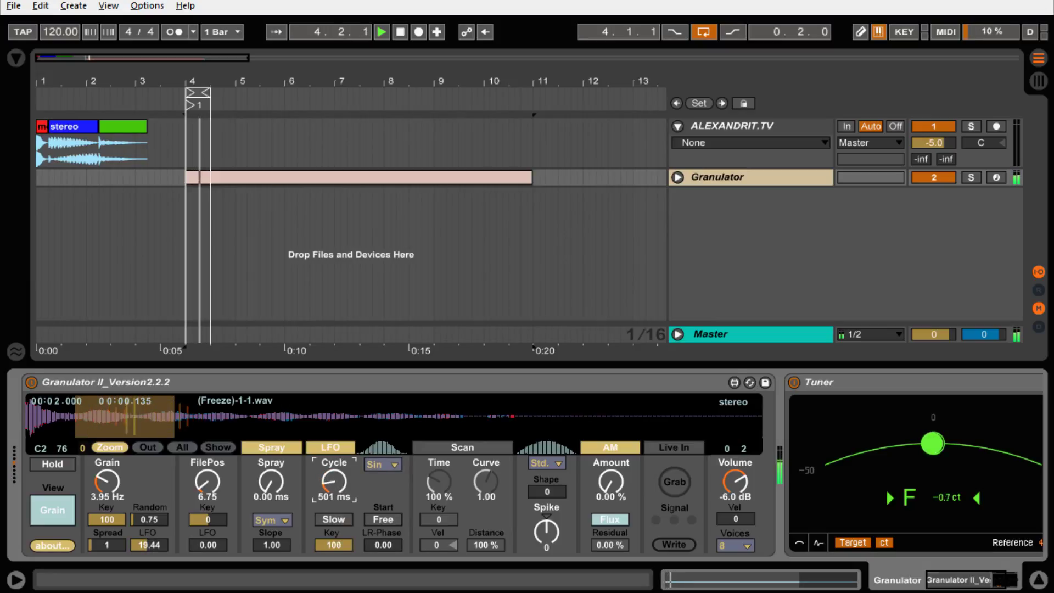
drag(150, 545, 150, 497)
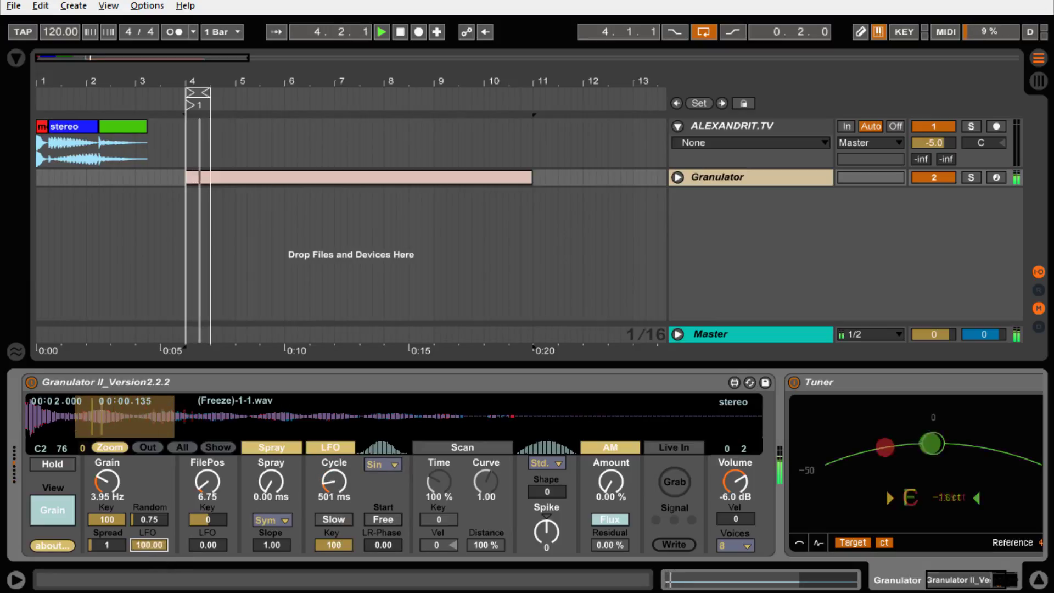
- Try the Fwd LFO waveform with a 5.08 s cycle, then set it to Bwd with a 25.8 s cycle
mouse_move(334, 483)
mouse_down()
mouse_move(334, 456)
mouse_move(334, 478)
mouse_up()
click(392, 465)
click(384, 465)
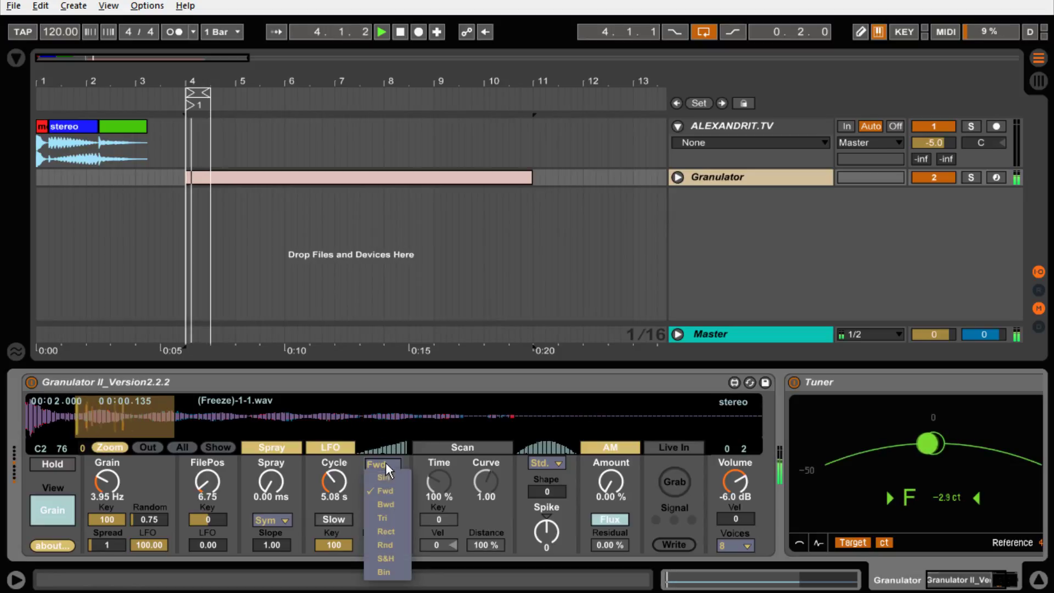
click(386, 505)
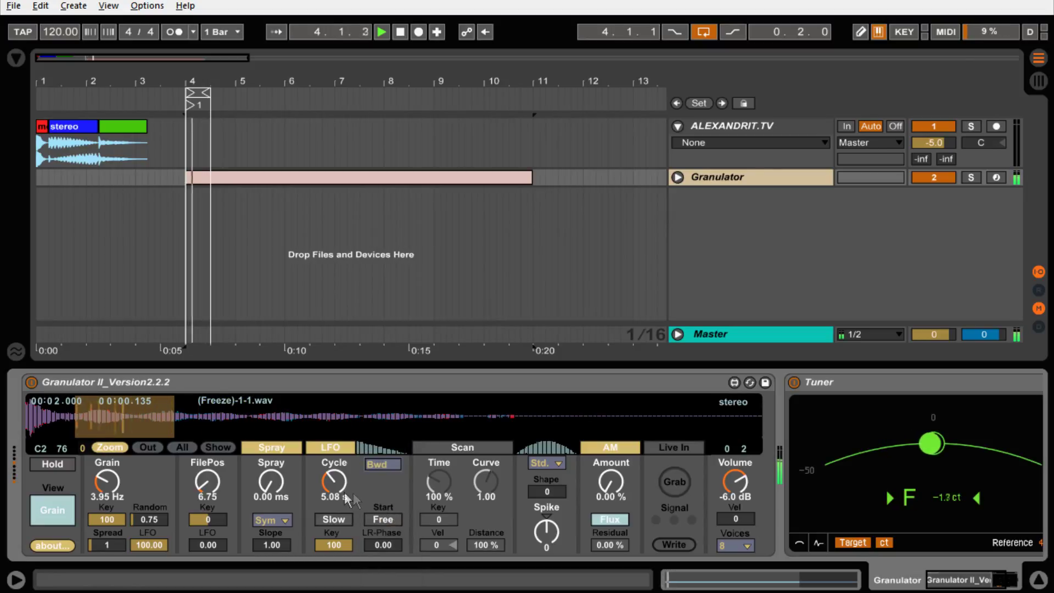
mouse_move(344, 492)
mouse_down()
mouse_move(344, 509)
mouse_move(338, 478)
mouse_up()
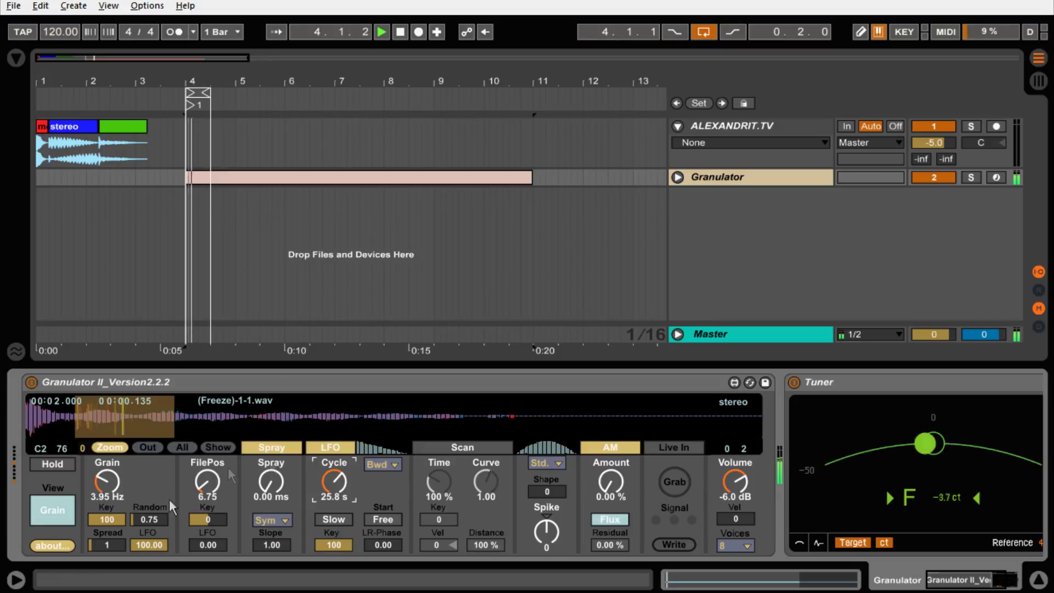
- Set the LFO start to Retrig, try cycles of 24.8 s and 250 ms, and change Grain from a trial 13.1 Hz to 4.26 Hz
drag(107, 482, 107, 472)
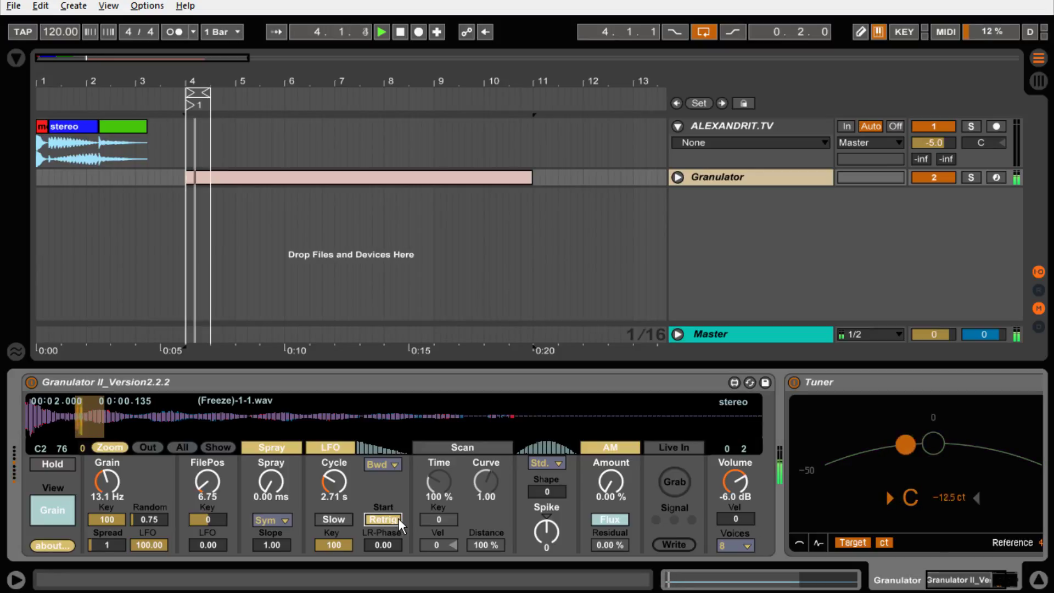
drag(333, 482, 334, 467)
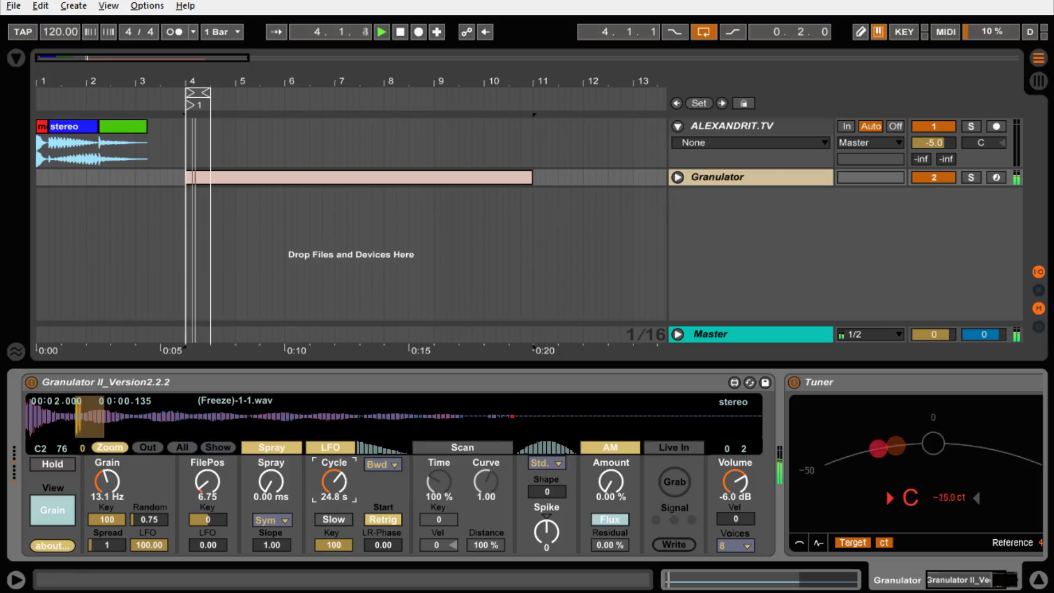
drag(334, 482, 334, 504)
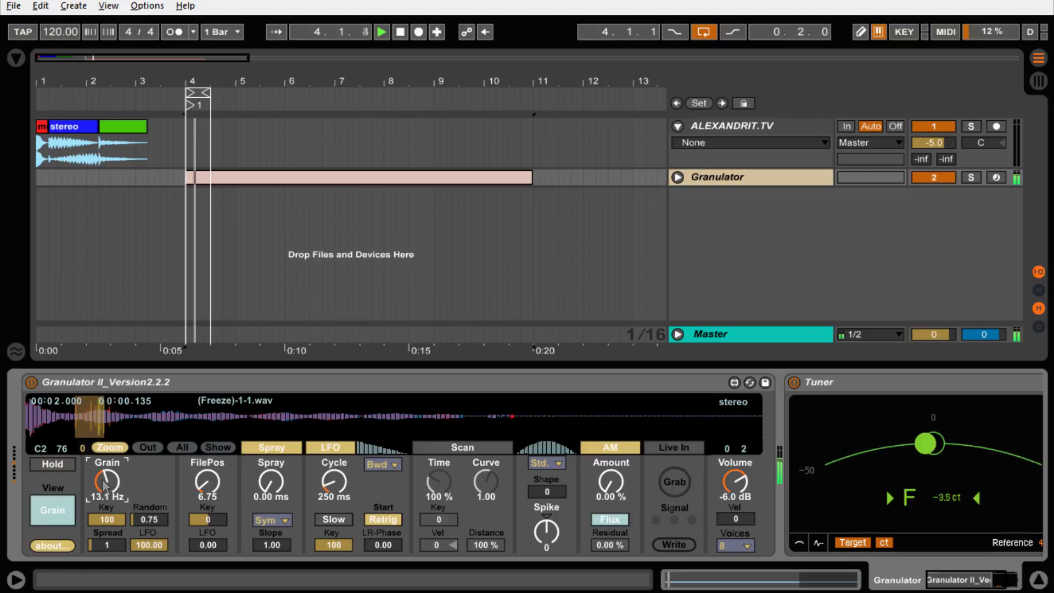
drag(107, 481, 108, 508)
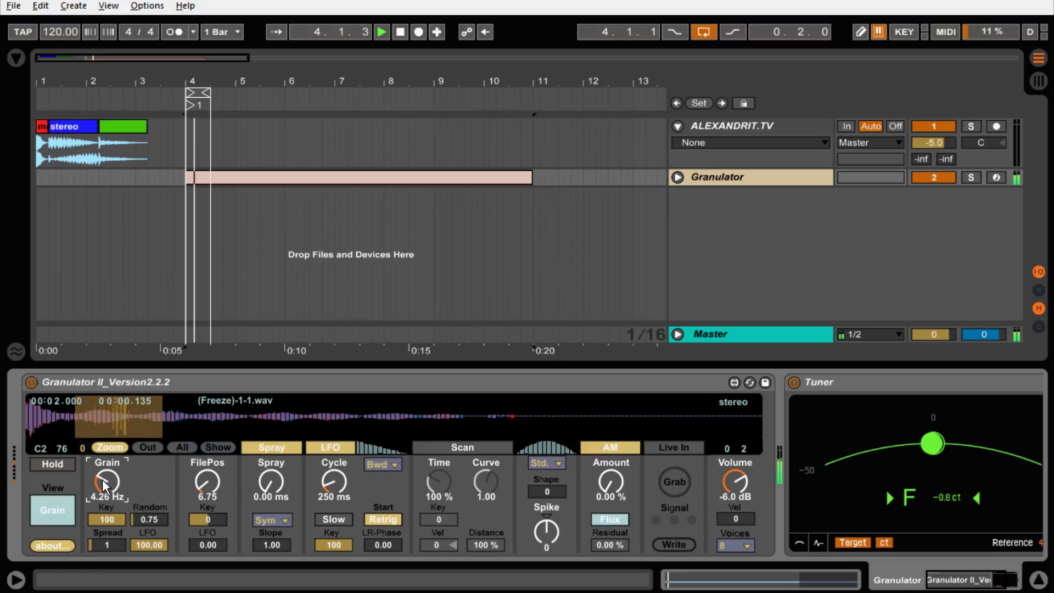
- Look at the Filter view, return to the Grain view, and set the LFO to a 3.39 s cycle with Free start
click(52, 511)
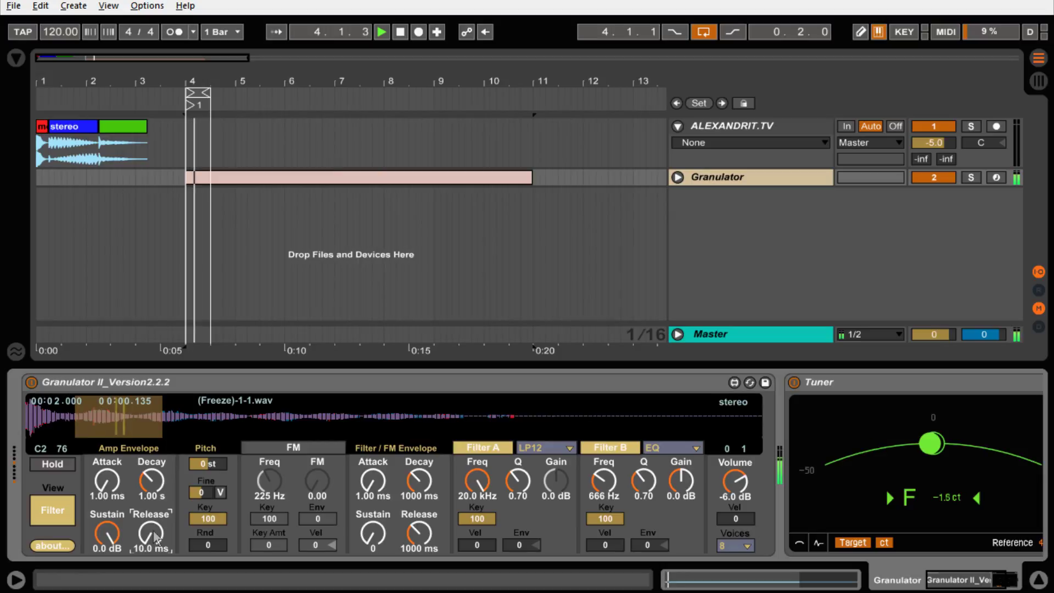
click(52, 510)
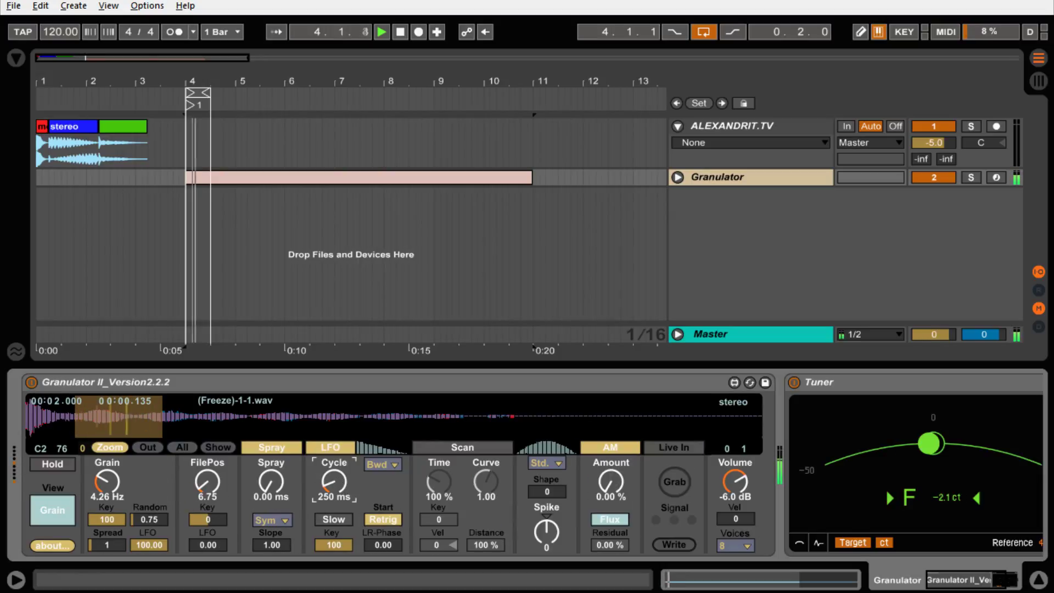
drag(339, 479, 339, 447)
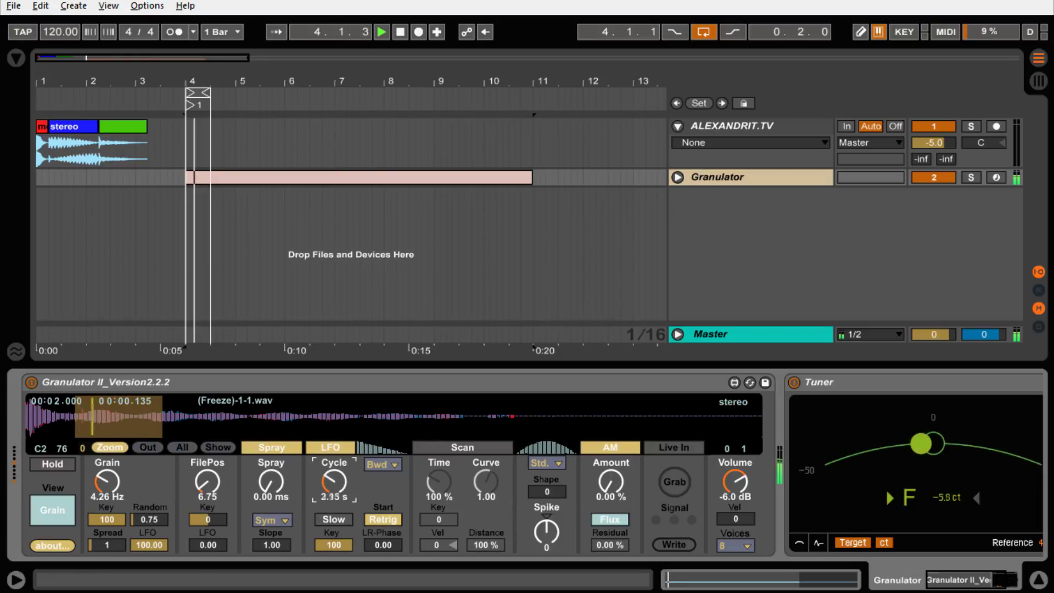
click(382, 519)
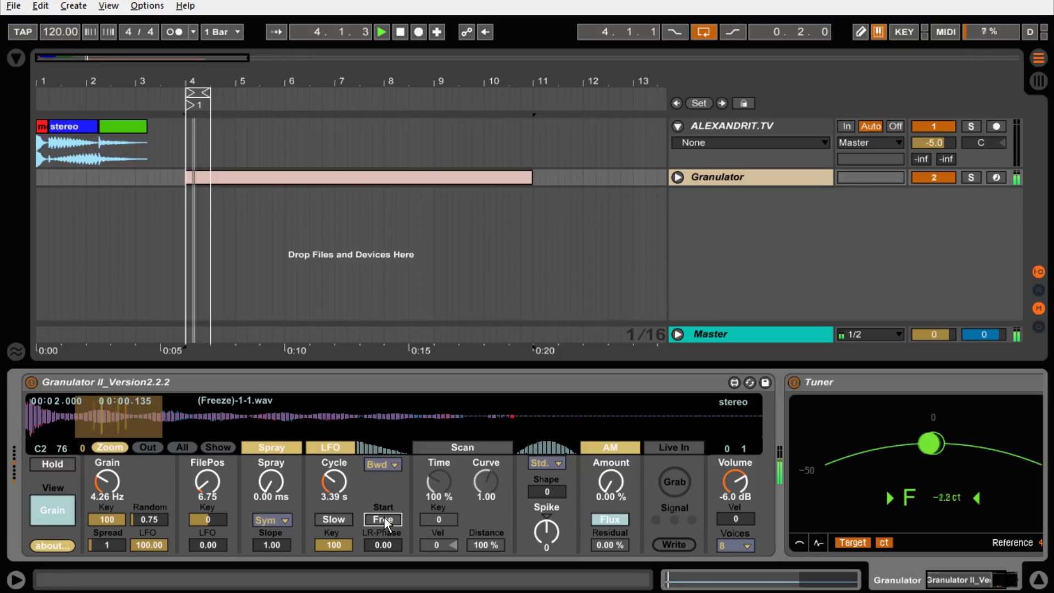
click(386, 464)
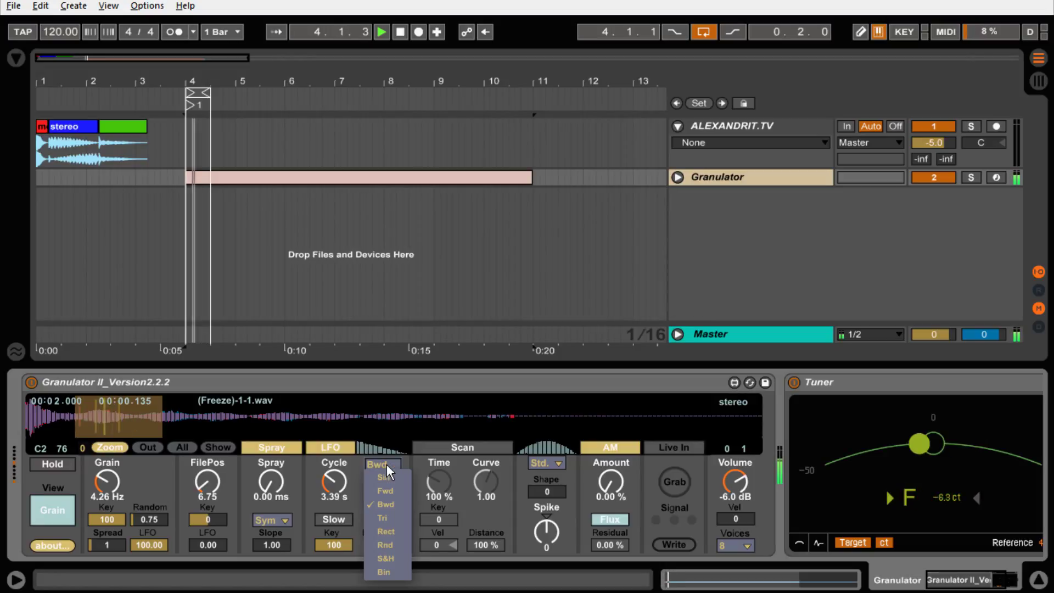
click(382, 503)
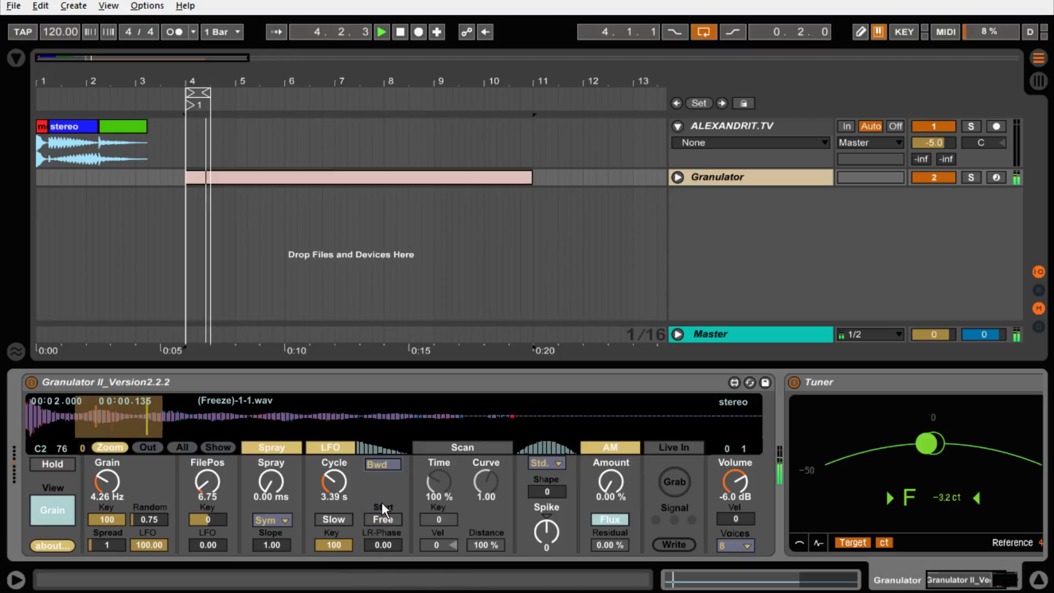
- Compare the LFO with Slow on and off, ending with Slow on, Retrig start, a 56.2 ms cycle and Grain at 17.7 Hz
click(337, 519)
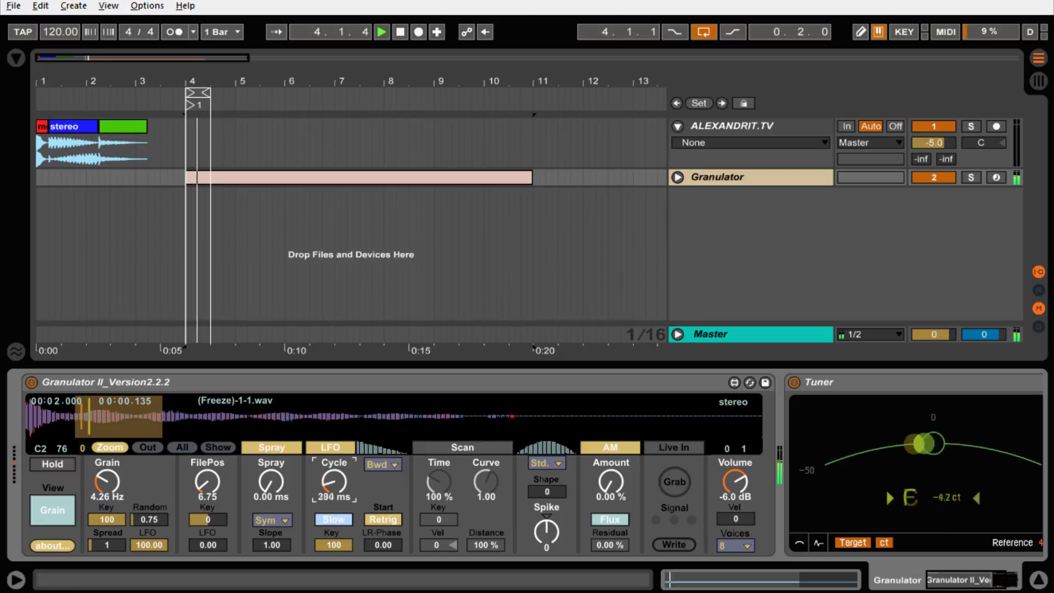
drag(109, 485, 109, 467)
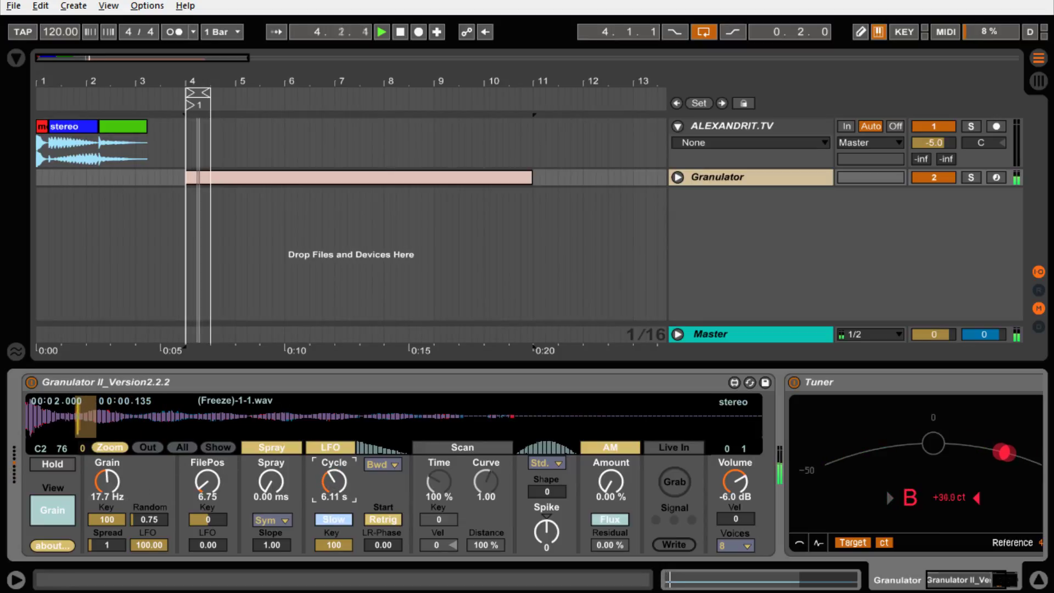
drag(334, 482, 334, 499)
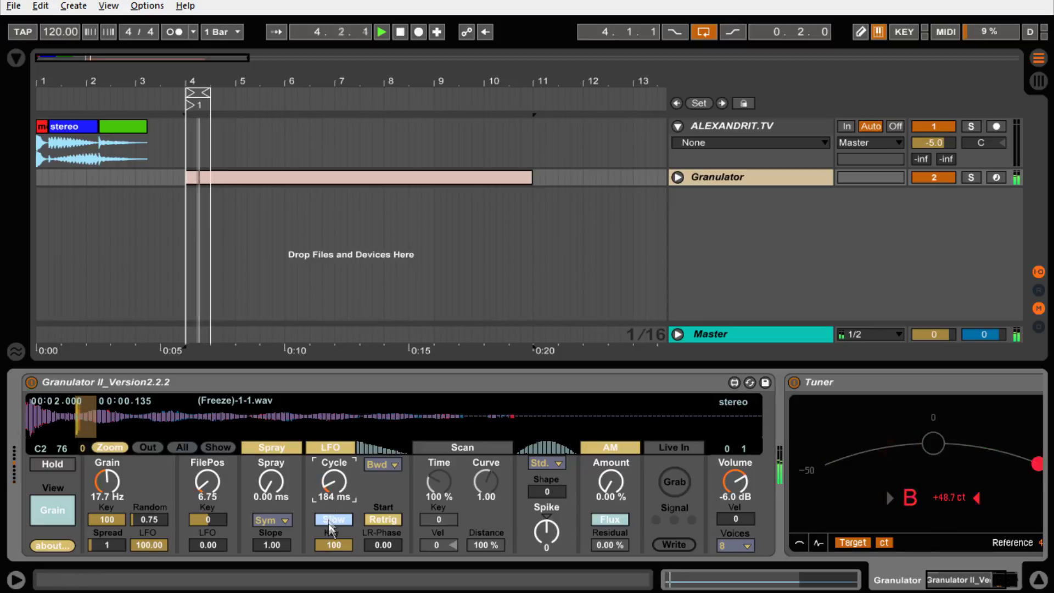
drag(337, 501, 337, 478)
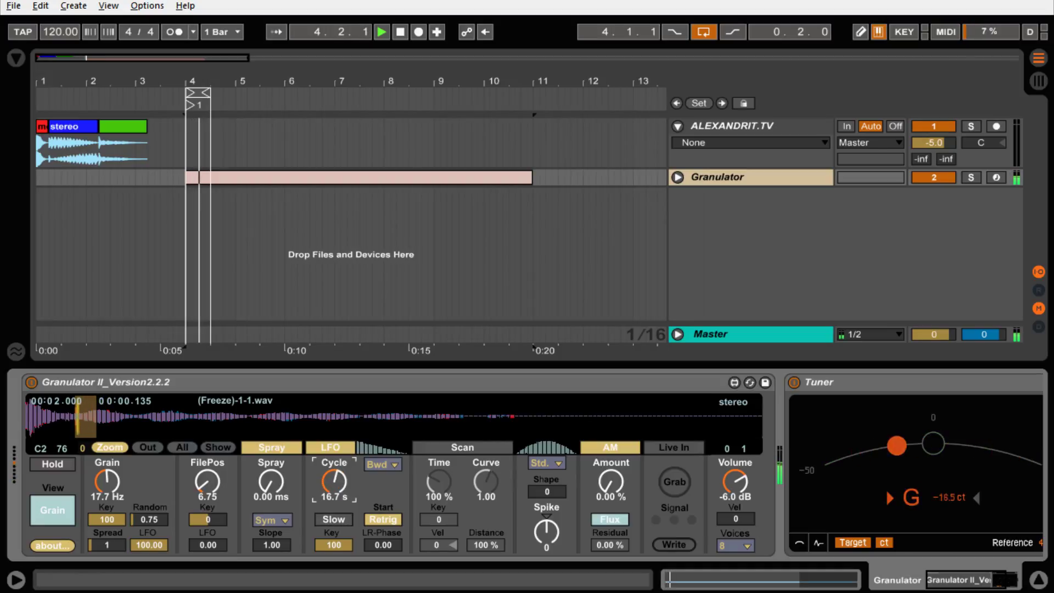
click(333, 518)
- Set the LFO's LR-Phase to 6.45 with the Fwd waveform, a 44.1 s cycle and Grain at 3.66 Hz
click(385, 542)
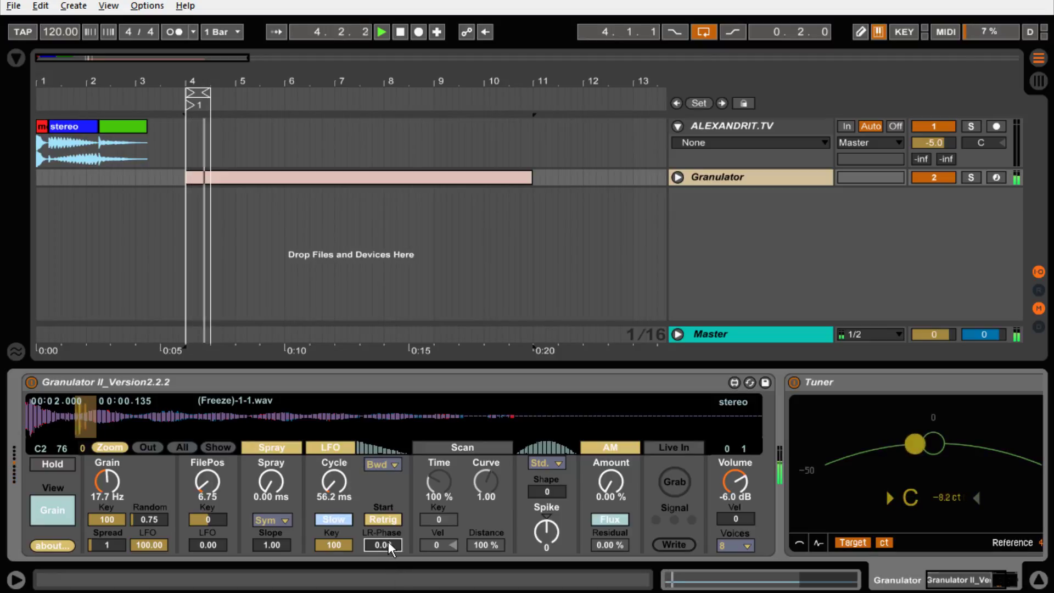
drag(387, 541, 388, 461)
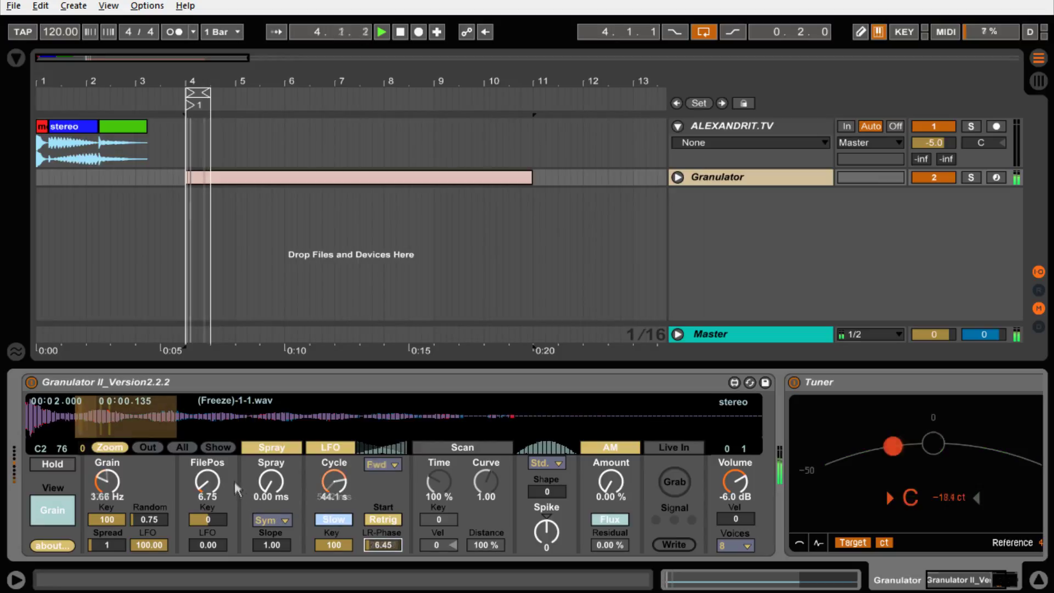
- Move the file position to 20.25 and set the FilePos Key amount to 100
drag(208, 482, 208, 455)
drag(251, 410, 228, 406)
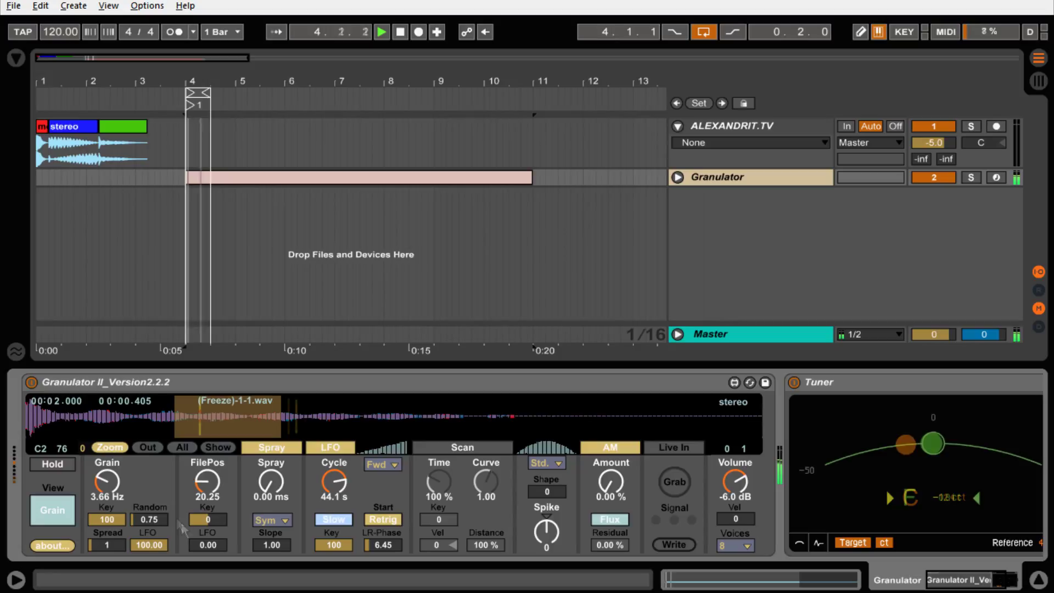
drag(207, 546, 207, 519)
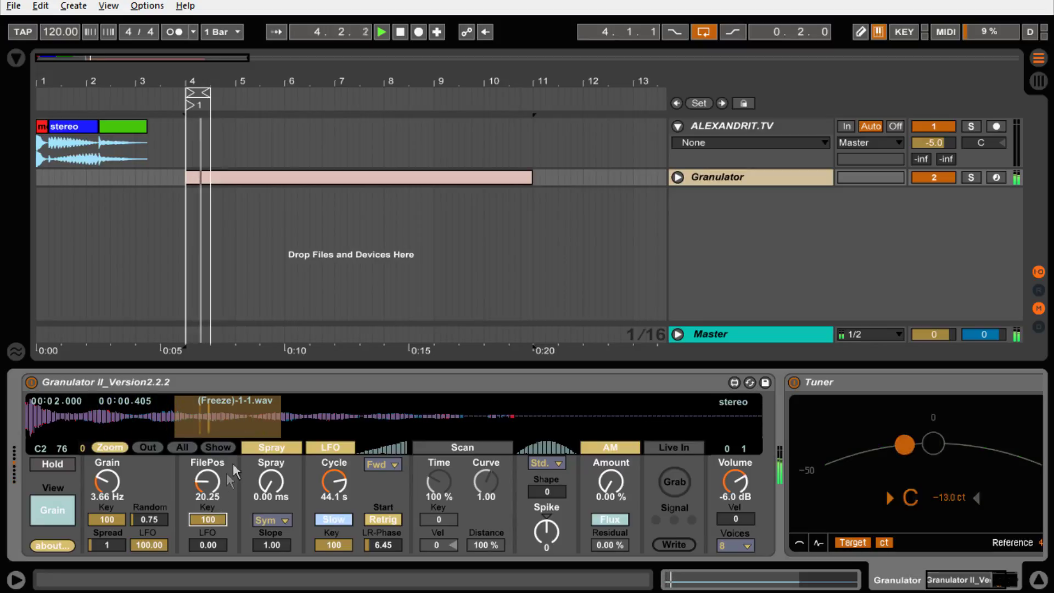
- Raise Spray to 397 ms, with Grain at 19.4 Hz and the file position at 23.40
click(274, 450)
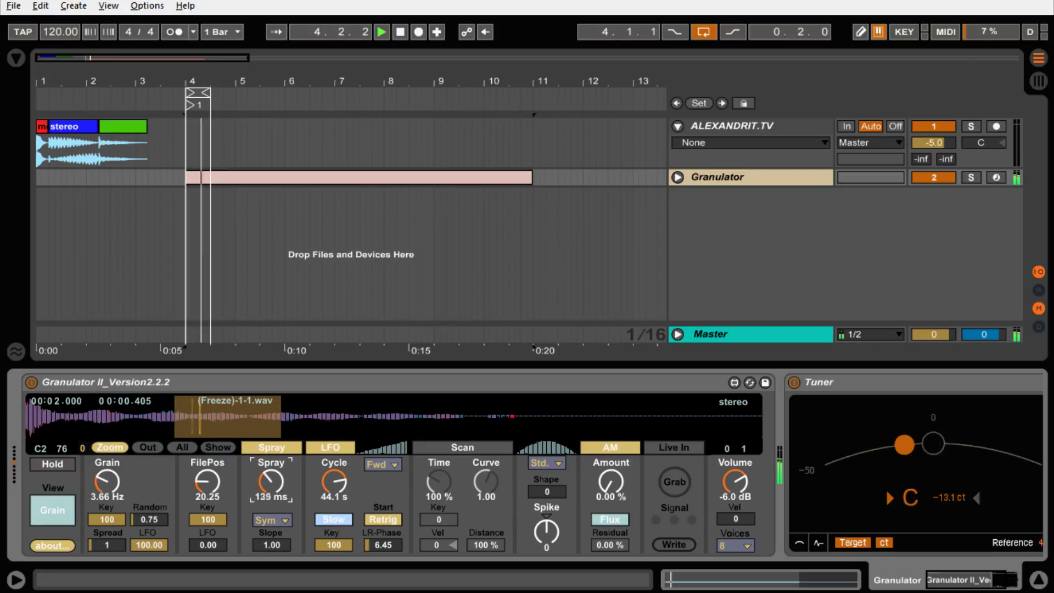
mouse_move(273, 483)
mouse_down()
mouse_move(274, 456)
mouse_move(270, 540)
mouse_up()
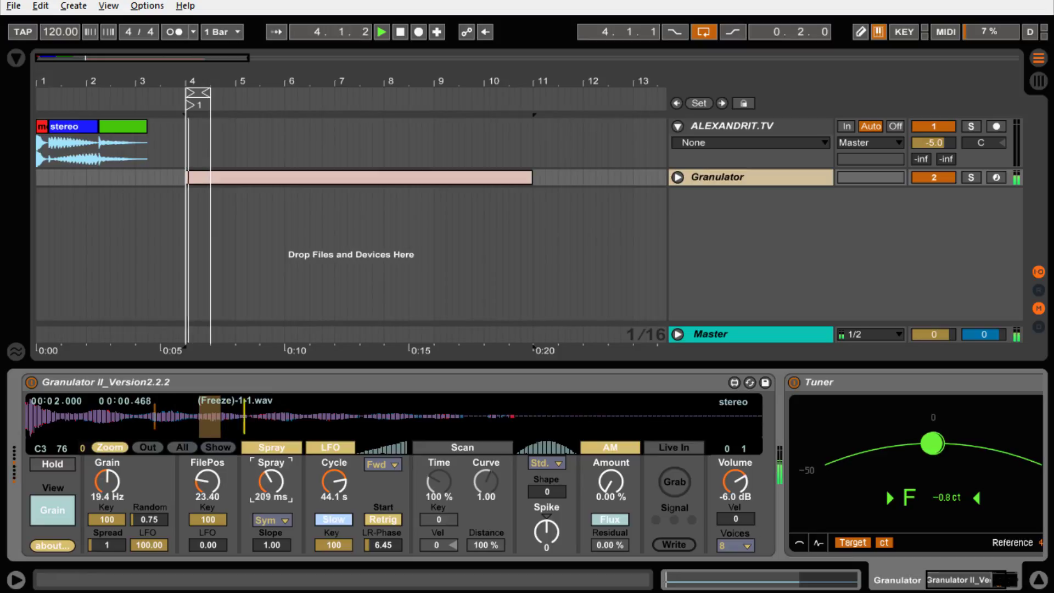
drag(271, 482, 271, 480)
- Try the Right and Left Spray directions, then return the direction to Sym
click(286, 520)
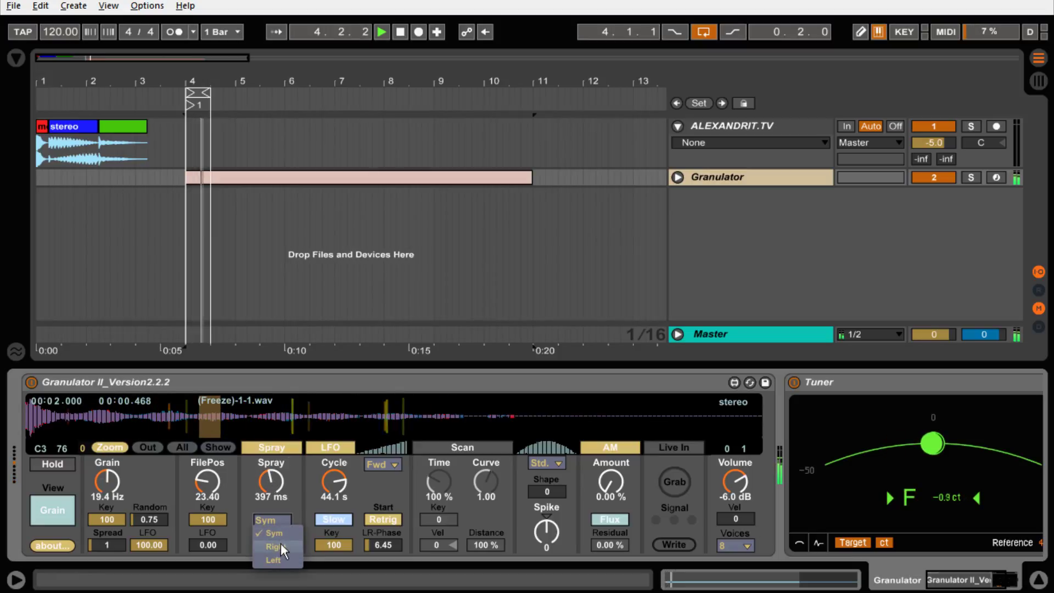
click(281, 544)
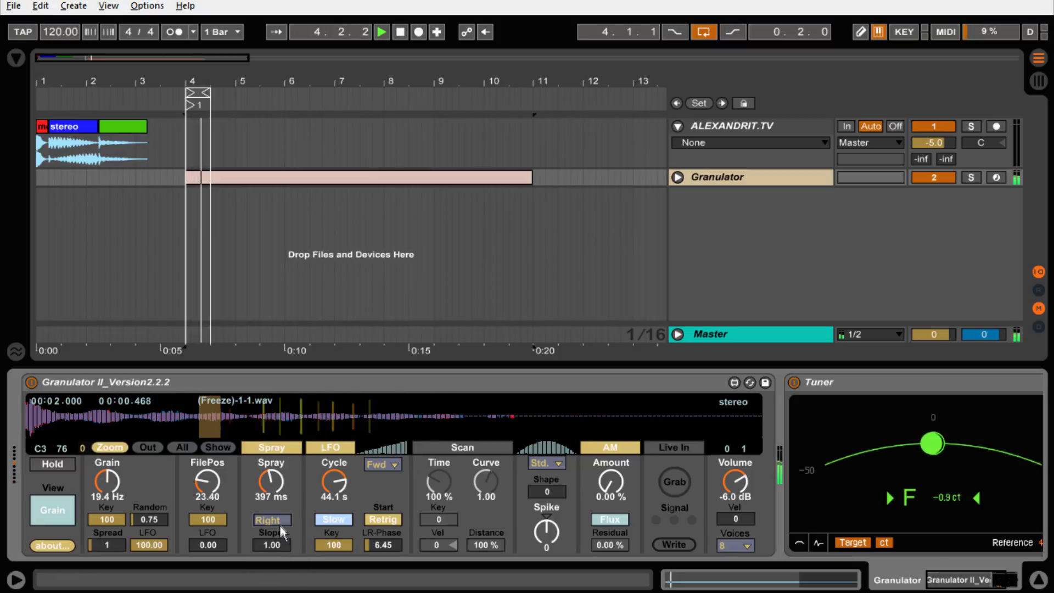
click(279, 521)
click(281, 562)
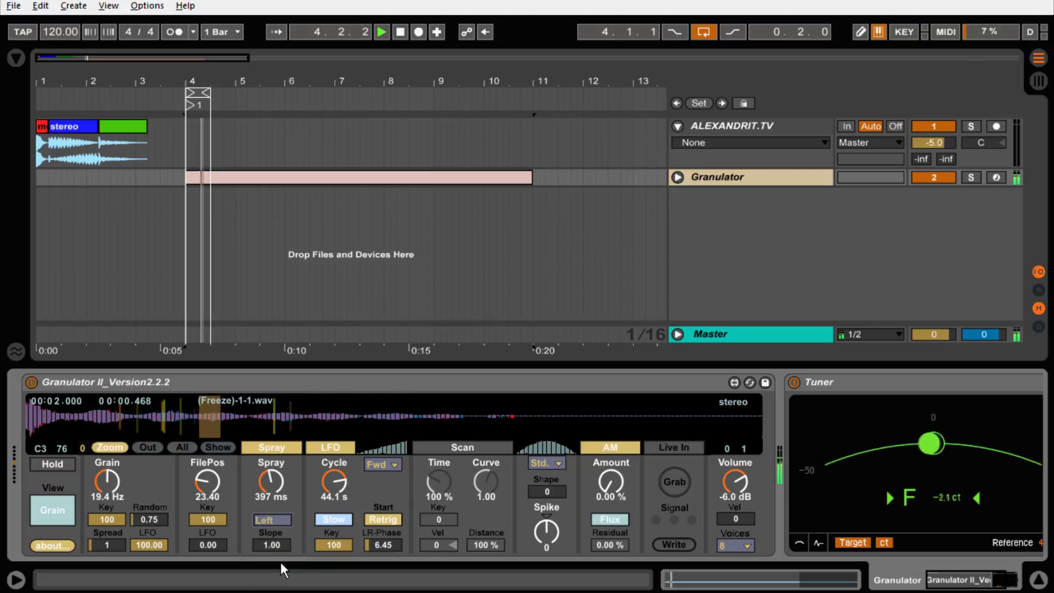
click(279, 521)
click(282, 536)
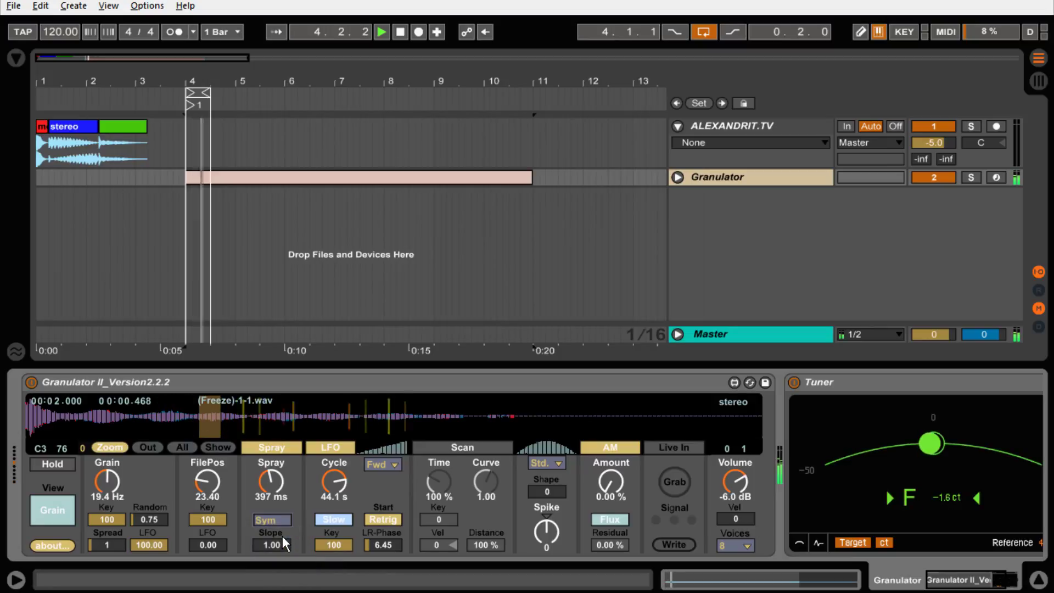
- Set Spray to 20.0 s, extend the arrangement loop to one bar, and try Spray Slope values of 3.25, 1.43 and 10.00
mouse_move(271, 482)
mouse_down()
mouse_move(271, 450)
mouse_move(272, 489)
mouse_up()
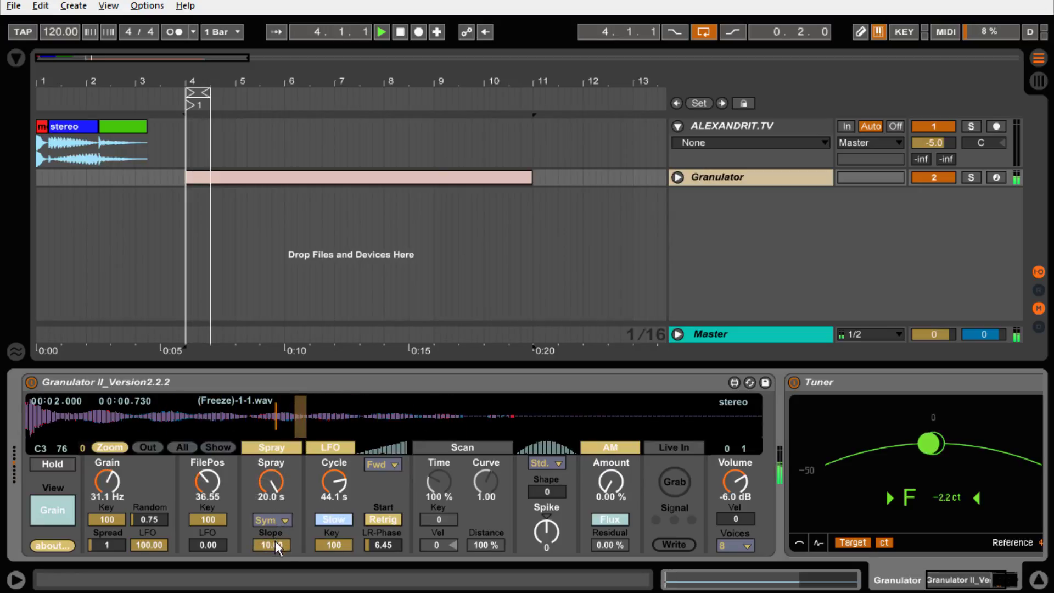
mouse_move(277, 545)
mouse_down()
mouse_move(278, 586)
mouse_move(278, 565)
mouse_up()
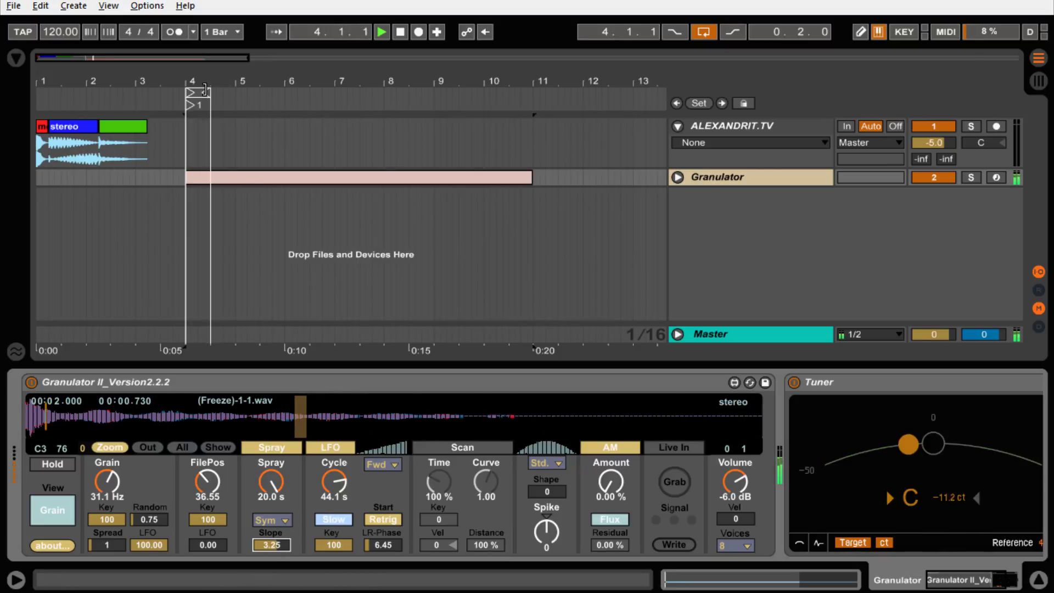
drag(208, 93, 233, 93)
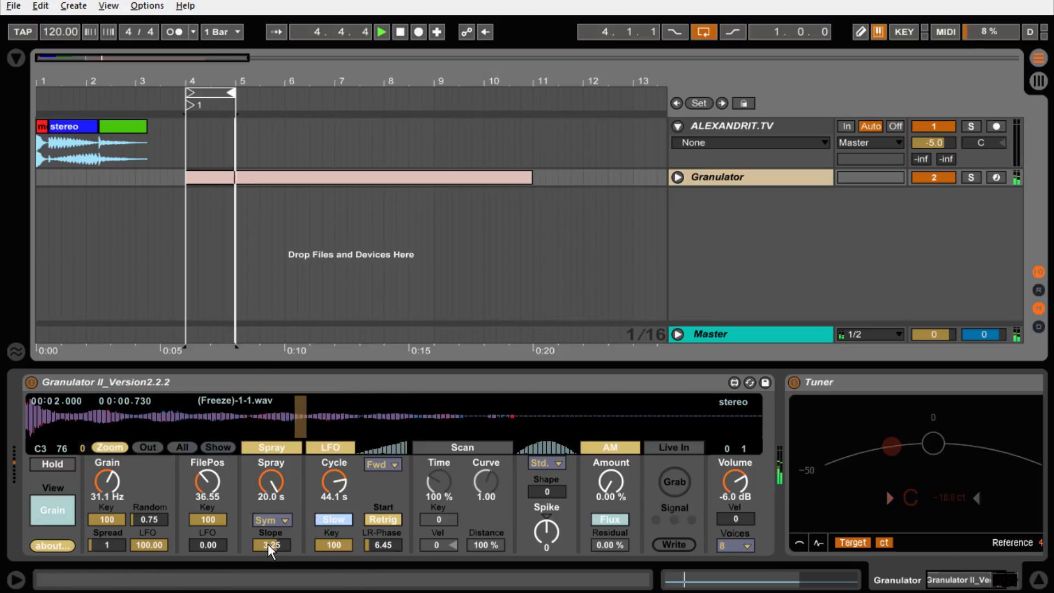
mouse_move(268, 545)
mouse_down()
mouse_move(268, 500)
mouse_move(268, 543)
mouse_up()
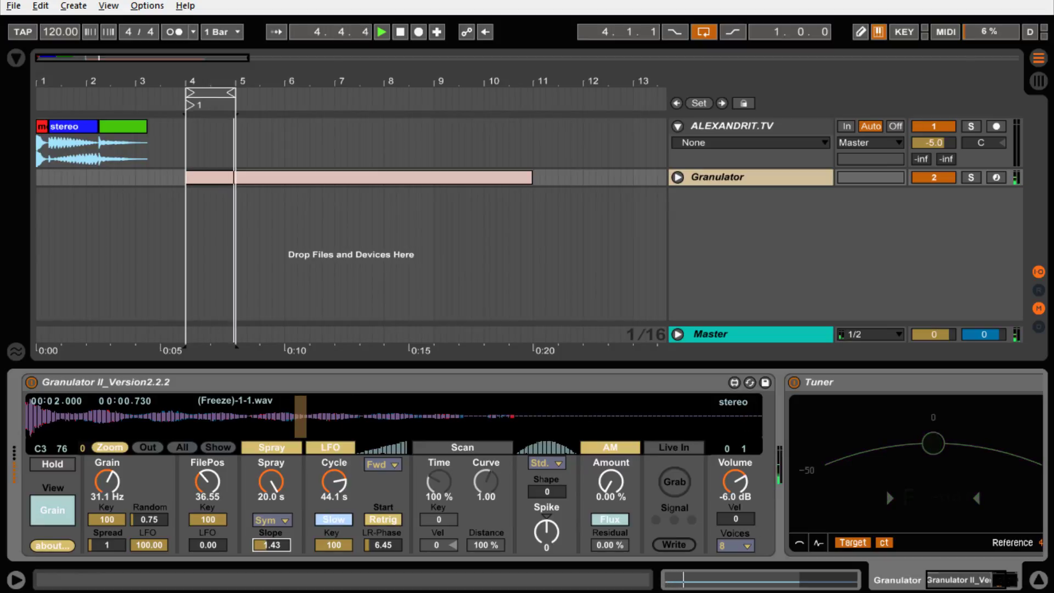
drag(268, 544, 268, 542)
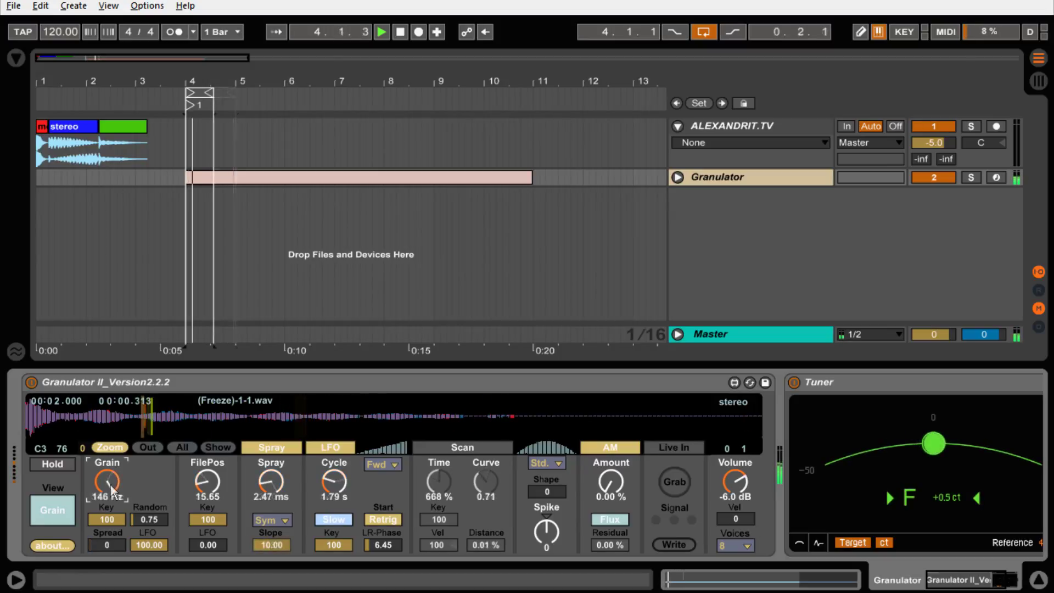
- Enable Scan and set its Time to 45.4 % and Curve to 1.31, with the LFO cycle at 53.1 ms
click(503, 448)
mouse_move(440, 484)
mouse_down()
mouse_move(440, 510)
mouse_move(439, 486)
mouse_up()
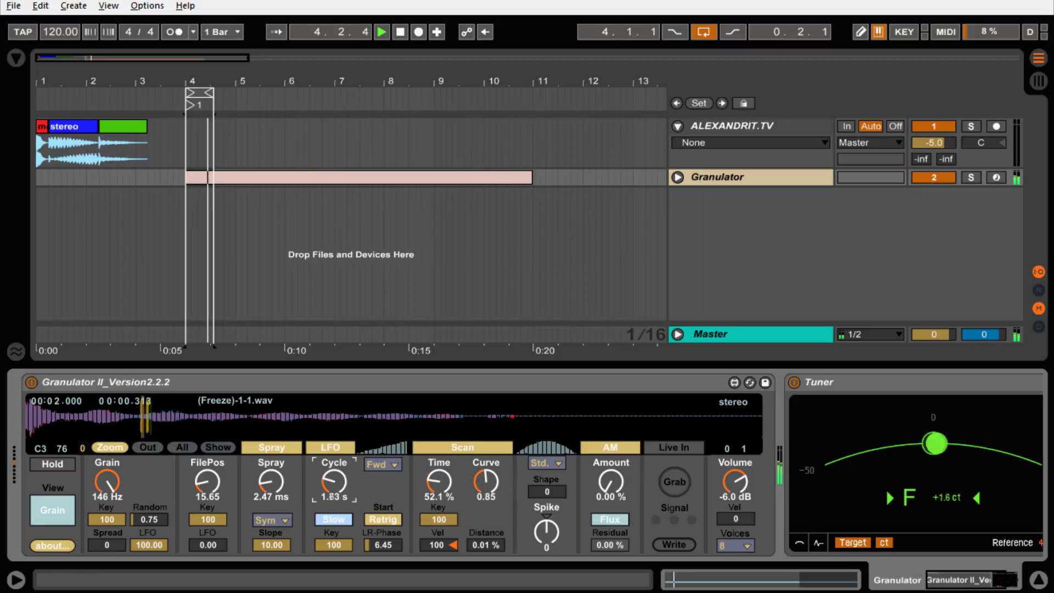
drag(334, 481, 334, 497)
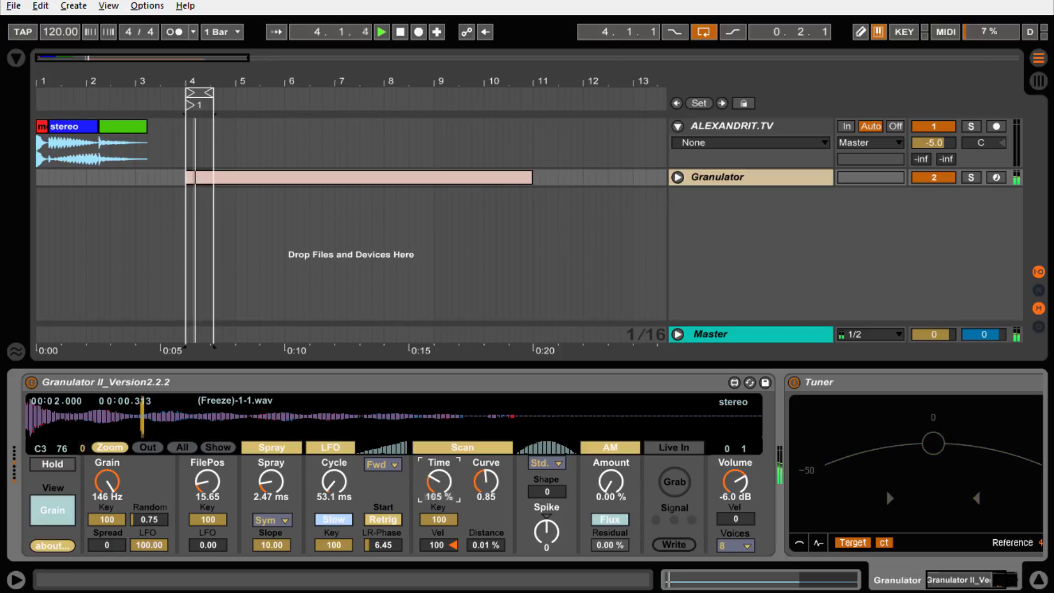
drag(439, 483, 440, 480)
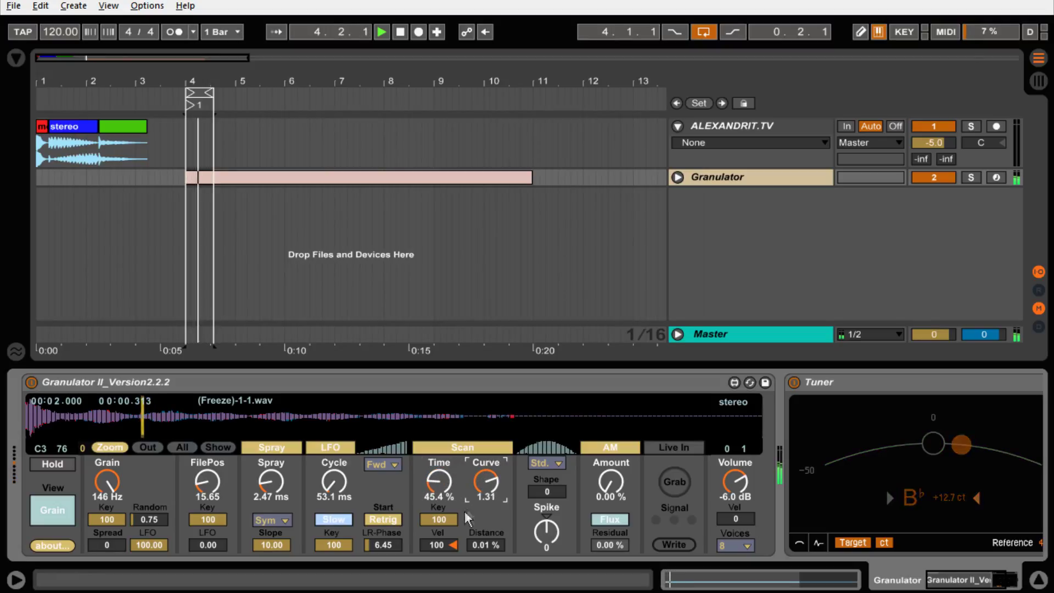
- Set the Scan Distance to 13.5 %, Time to 2541 % and Curve to 0.81
mouse_move(482, 544)
mouse_down()
mouse_move(481, 520)
mouse_move(481, 534)
mouse_up()
click(443, 483)
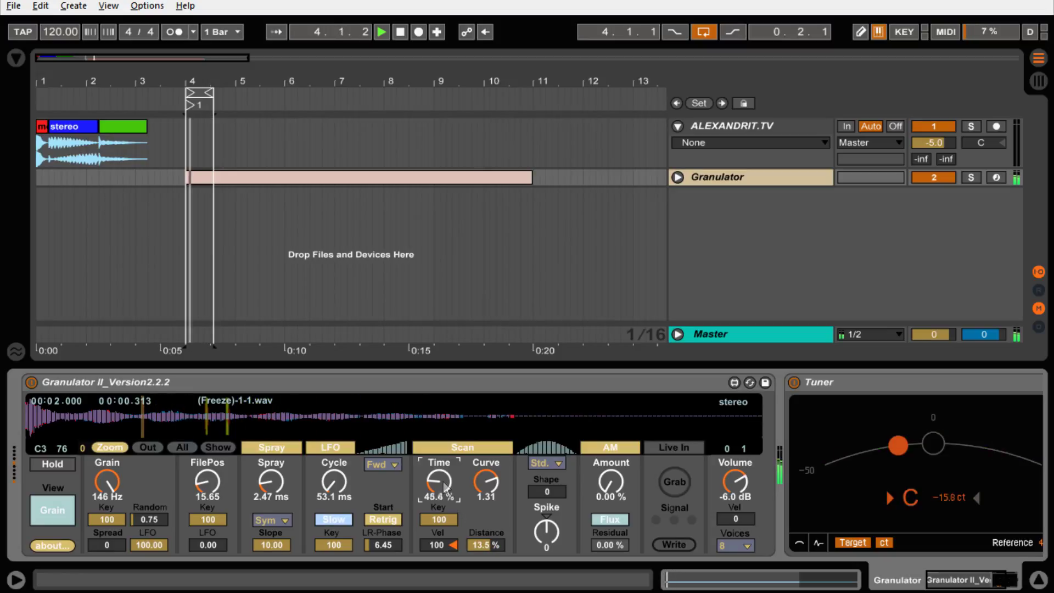
drag(445, 488, 445, 456)
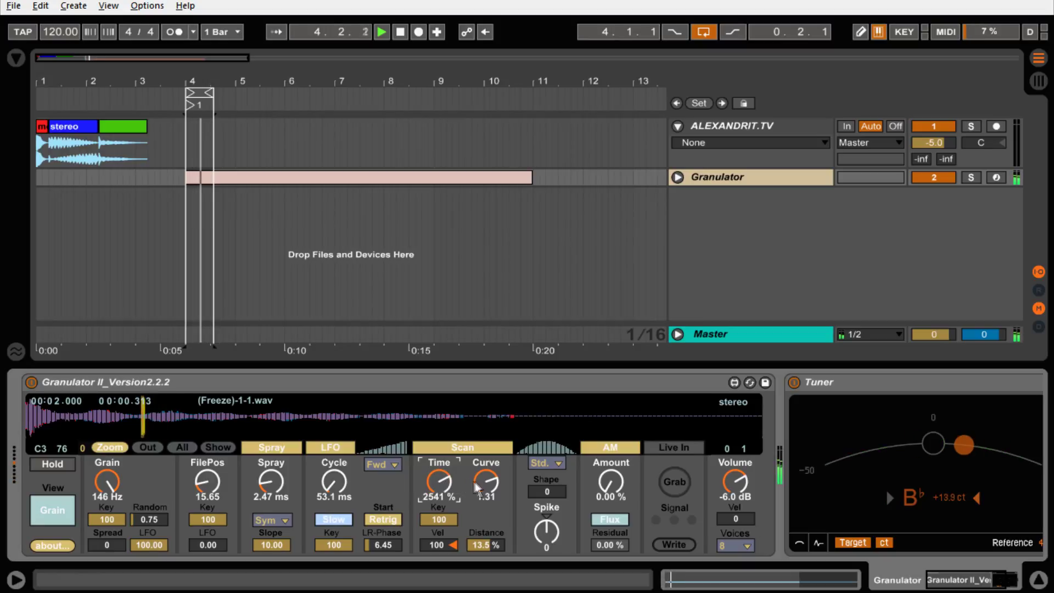
drag(483, 486, 484, 494)
- Switch the LFO section's direction to Bwd and set the LFO Cycle to 74.7 ms
click(382, 465)
click(379, 476)
drag(335, 485, 335, 480)
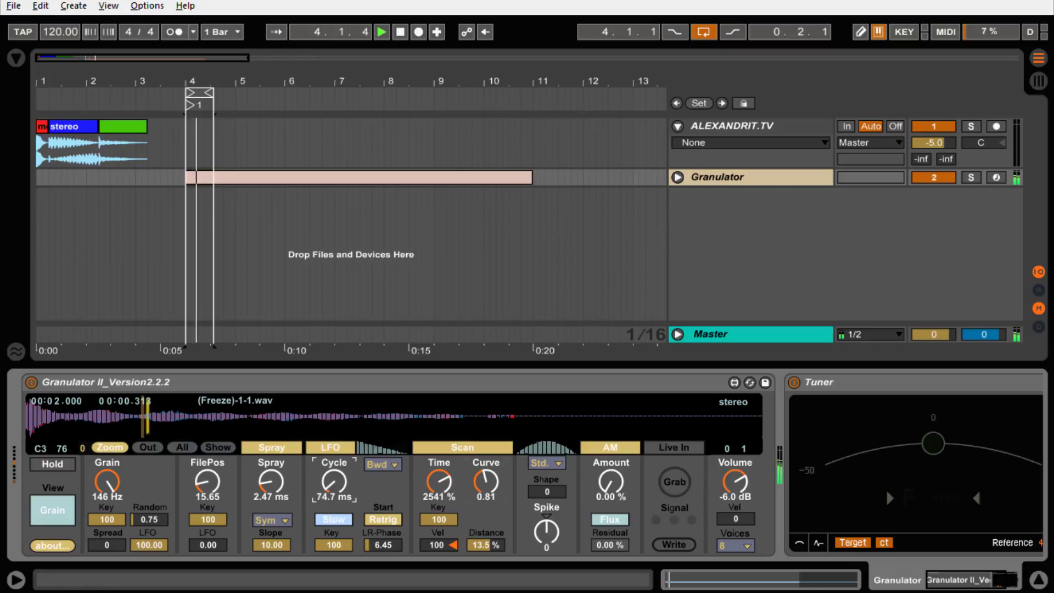
- Lower the C3 note's velocity to 22 in the Granulator clip and try a Scan Vel of -100
click(437, 545)
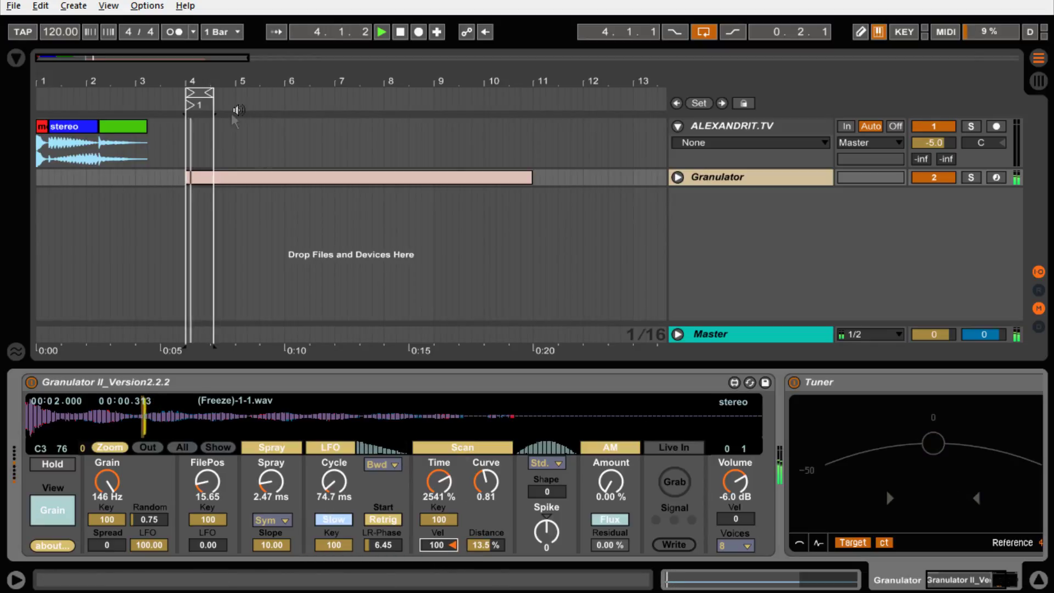
double_click(197, 175)
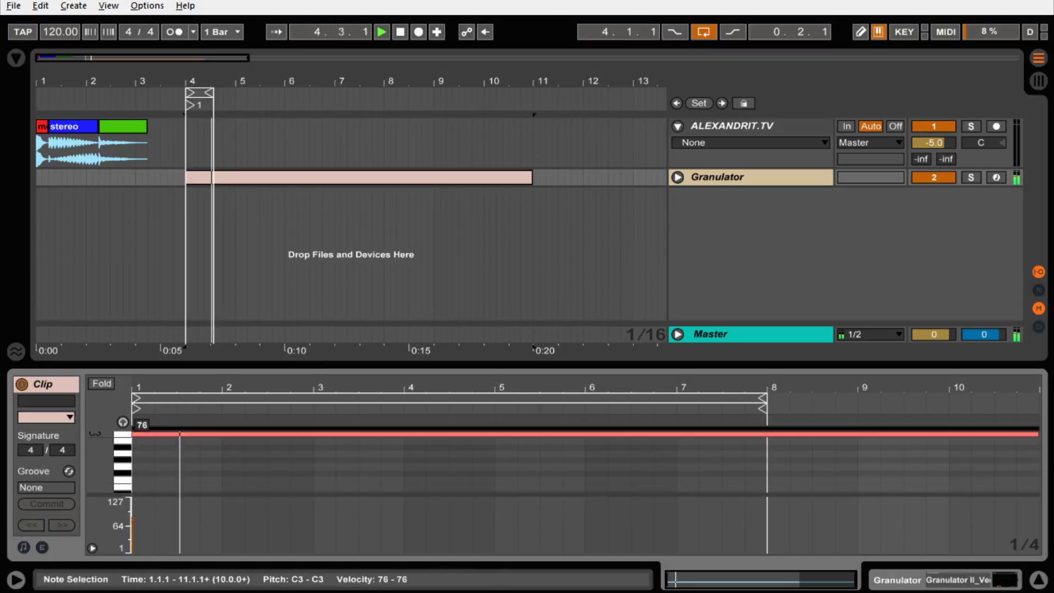
drag(134, 520, 134, 542)
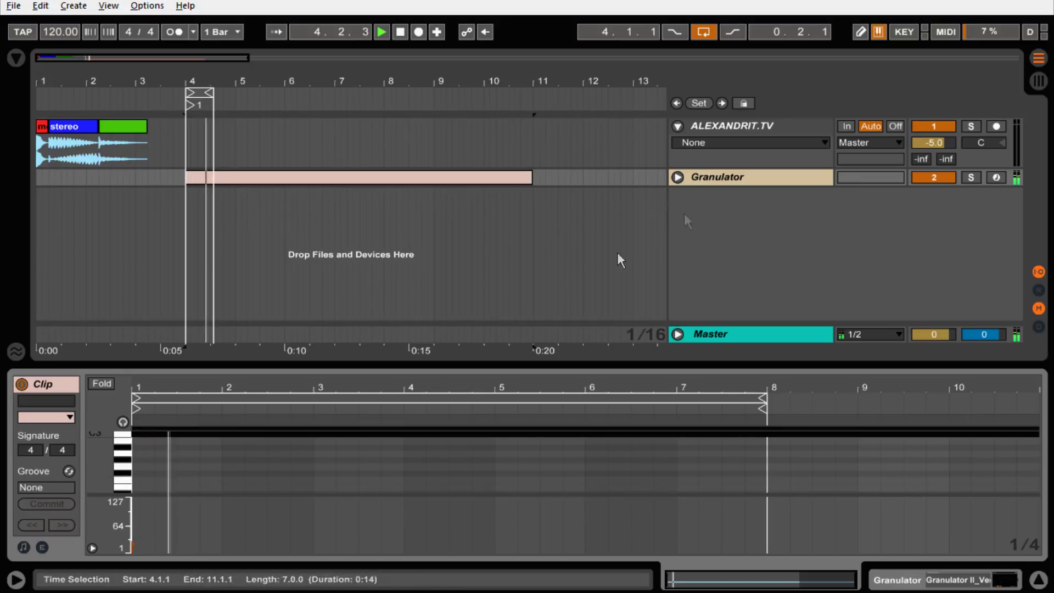
click(748, 177)
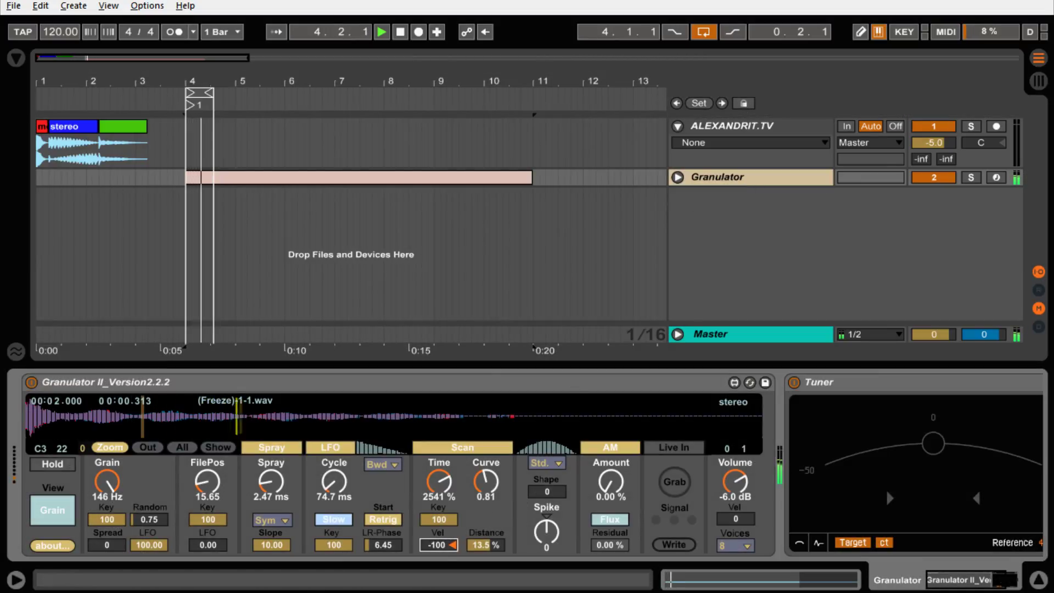
- Raise the C3 note's velocity to 109 and return to Granulator's parameters with Scan Vel at 100
click(205, 178)
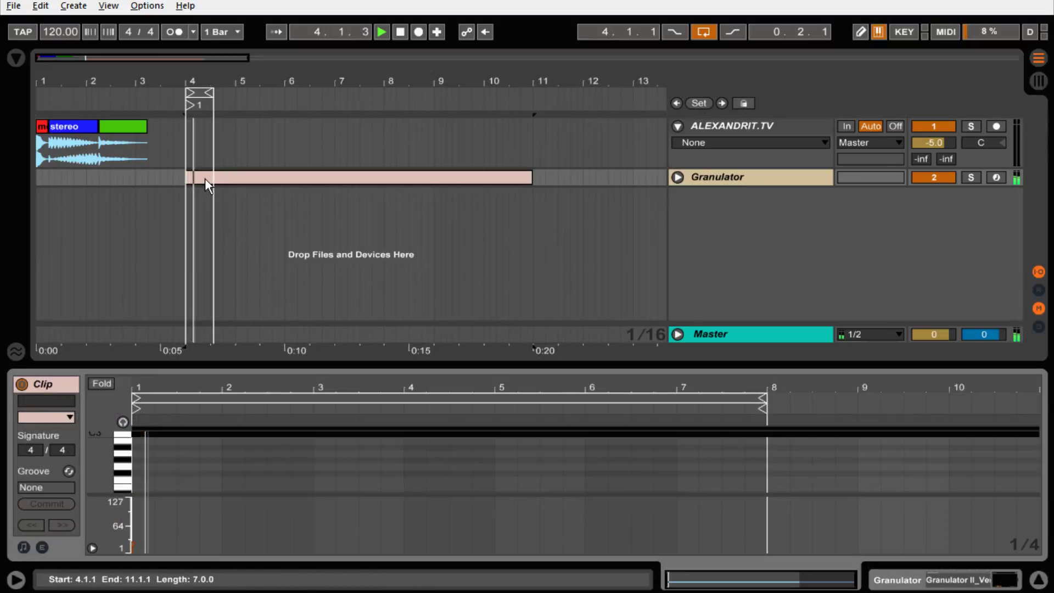
right_click(157, 490)
click(133, 542)
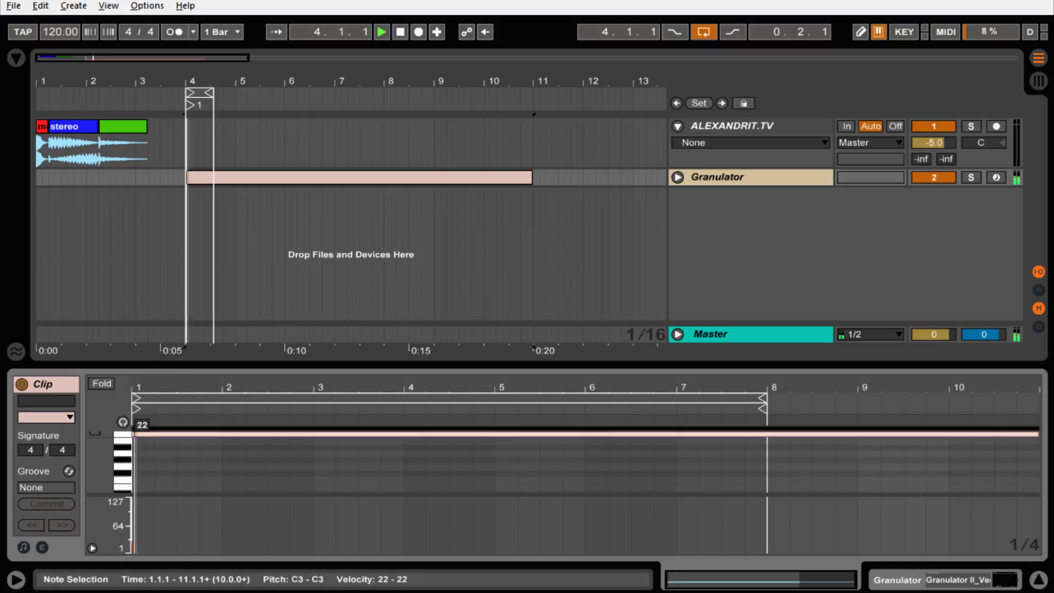
drag(133, 543, 133, 505)
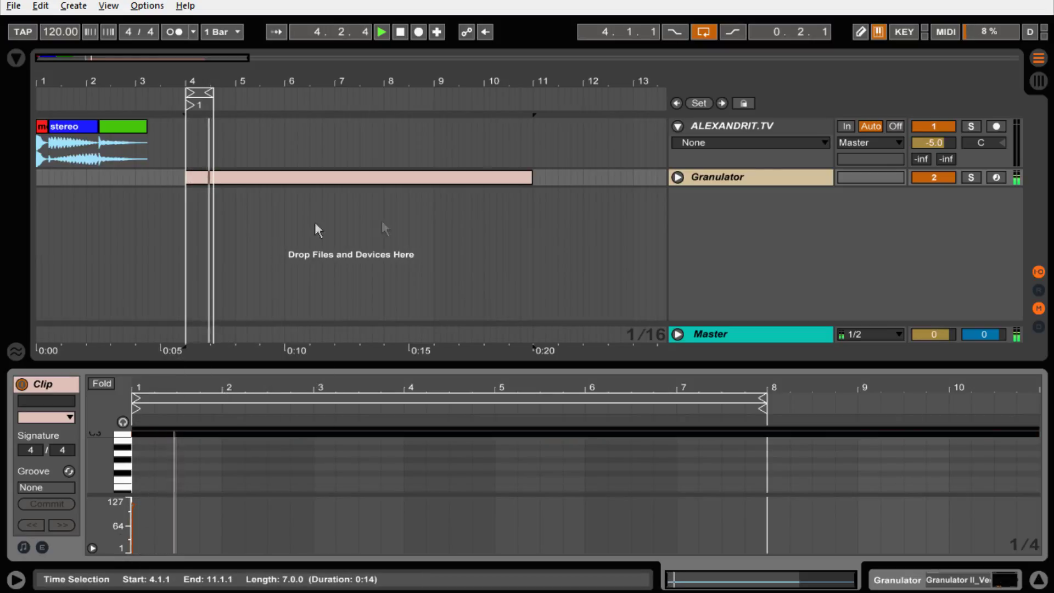
click(716, 176)
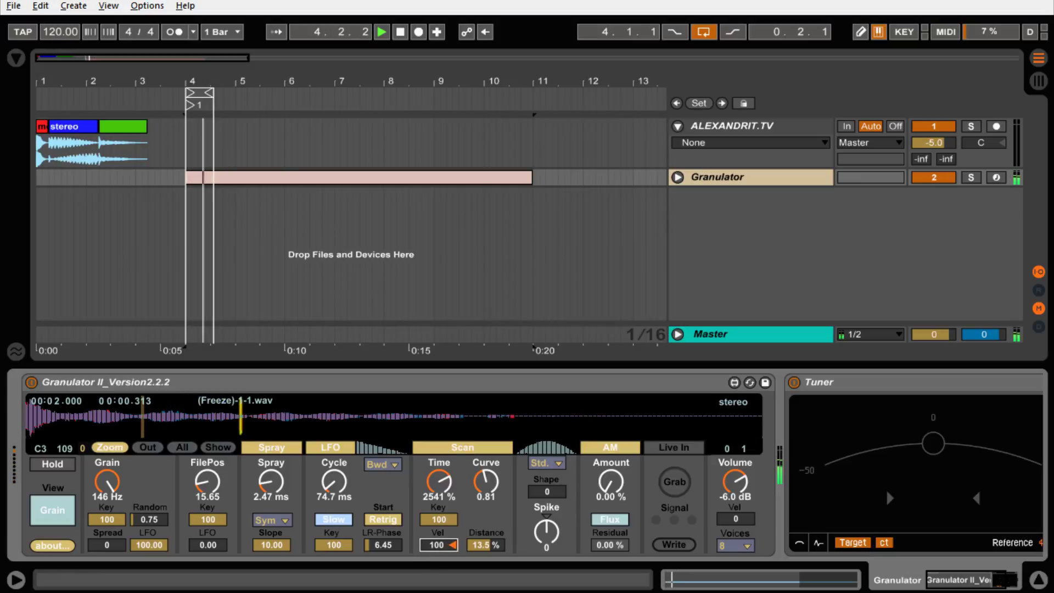
- Set the clip's C3 note velocity to 85 and show the Granulator device again
double_click(217, 181)
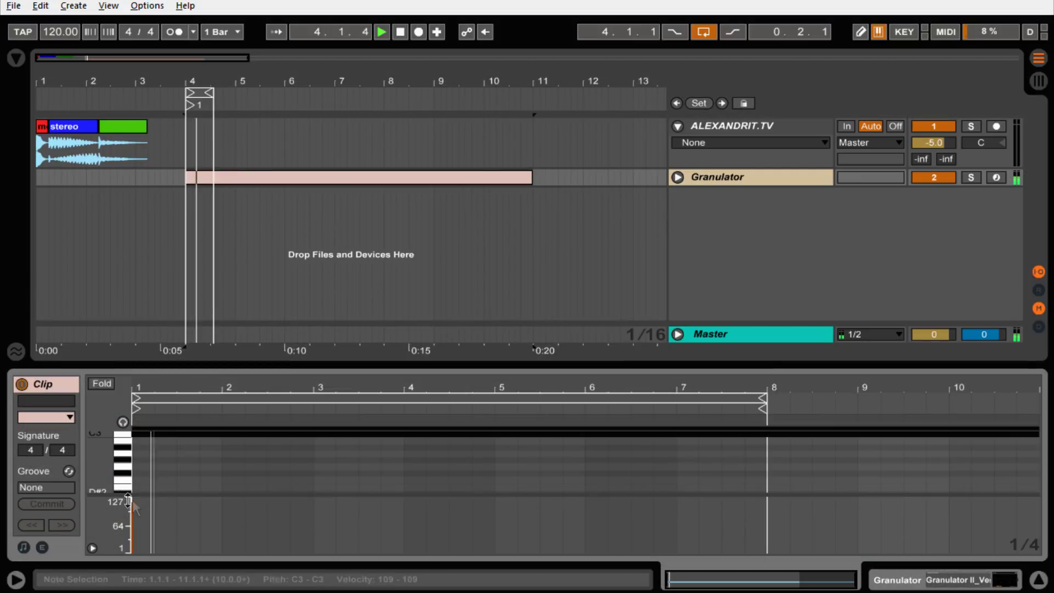
mouse_move(133, 503)
mouse_down()
mouse_move(133, 549)
mouse_move(133, 500)
mouse_move(134, 513)
mouse_up()
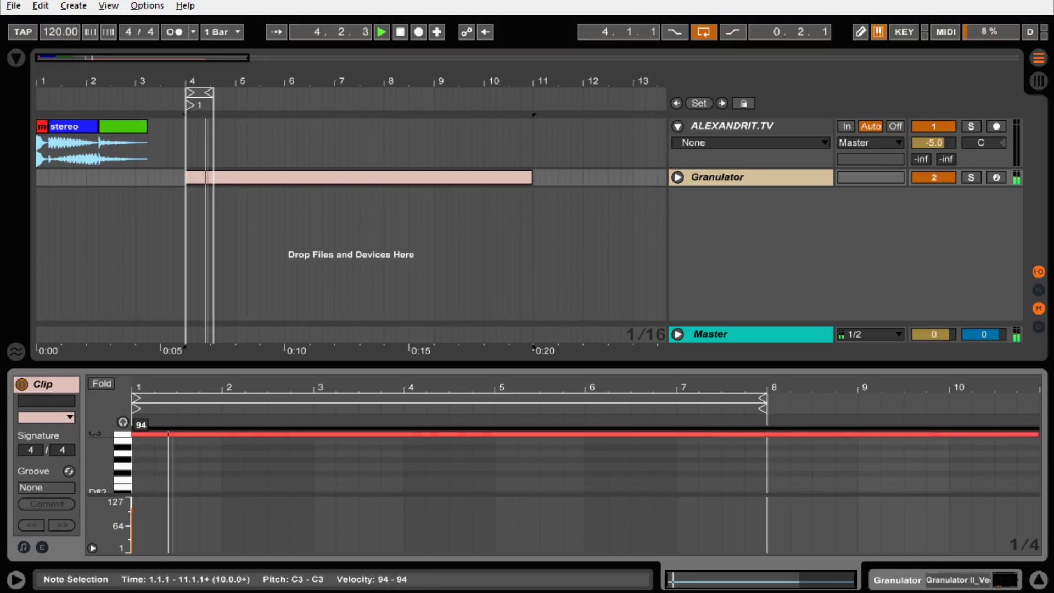
click(810, 235)
click(760, 173)
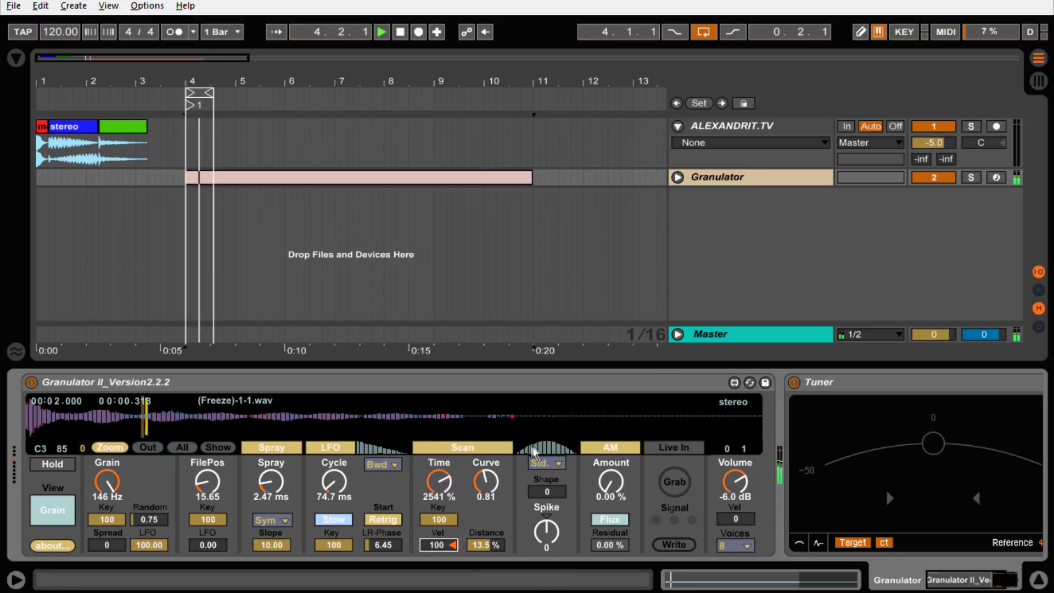
- Try the Fall, Rise and Noiz grain shapes, then return the shape to Std
click(555, 462)
click(549, 490)
click(551, 463)
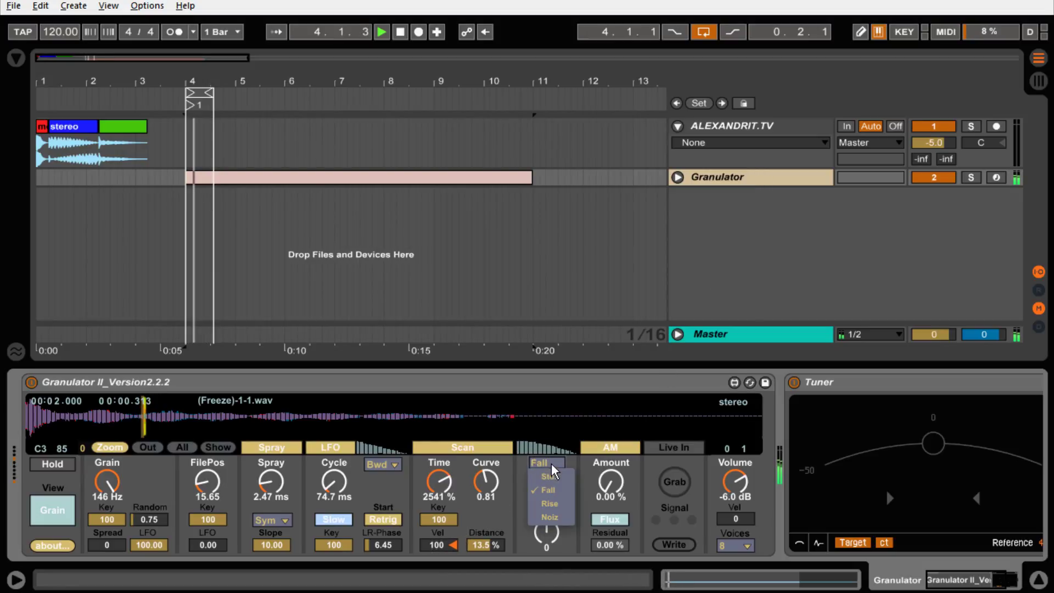
click(554, 504)
click(553, 465)
click(550, 517)
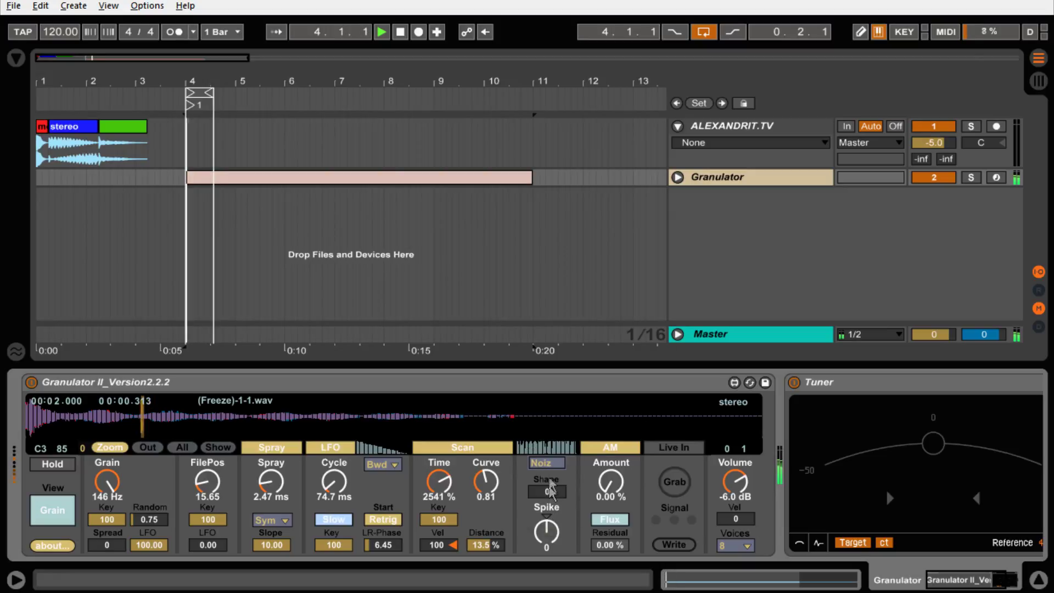
click(550, 462)
click(551, 476)
click(551, 493)
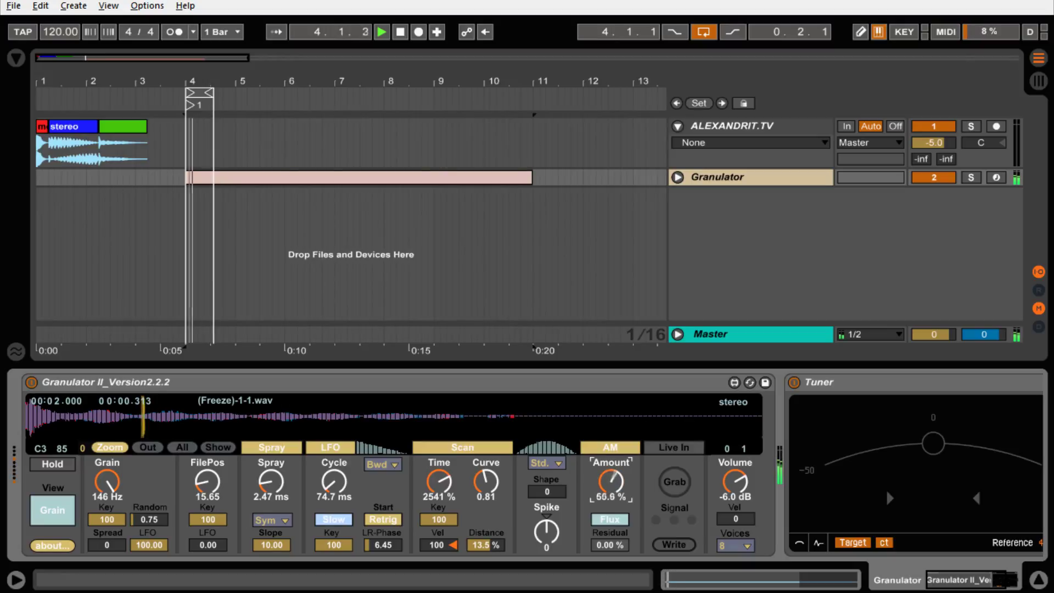
- Switch the AM mode from Flux to Void and set its Amount to 36.2 % and Residual to 88.0 %
click(613, 519)
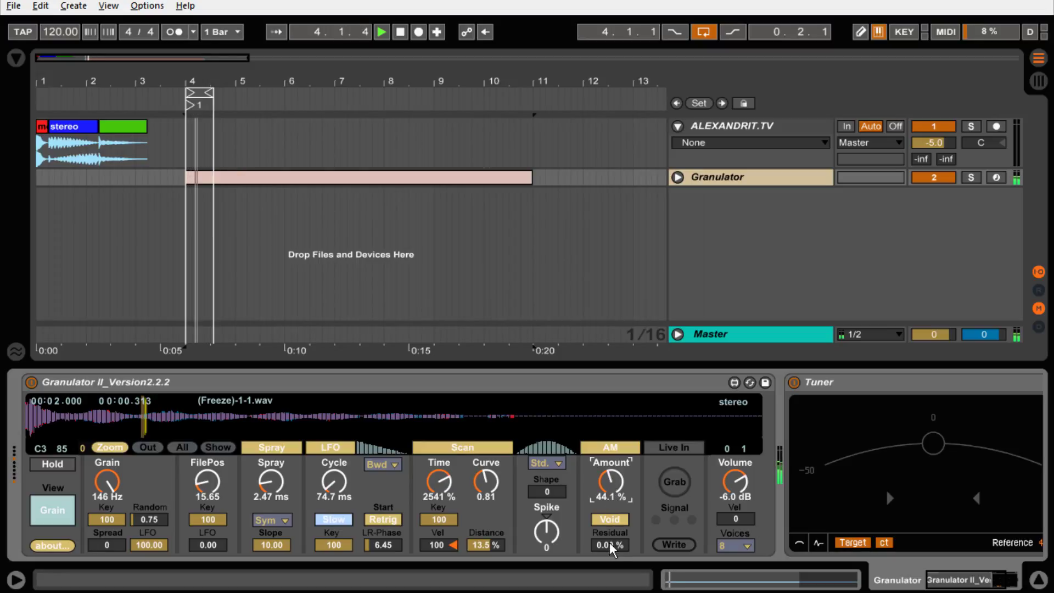
drag(610, 542, 609, 535)
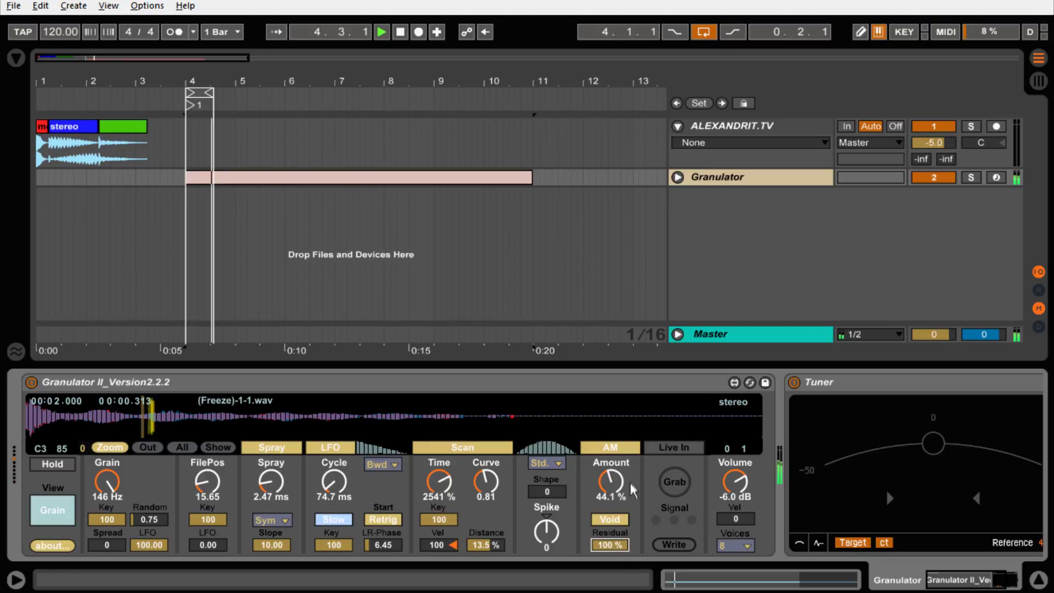
drag(622, 476, 622, 483)
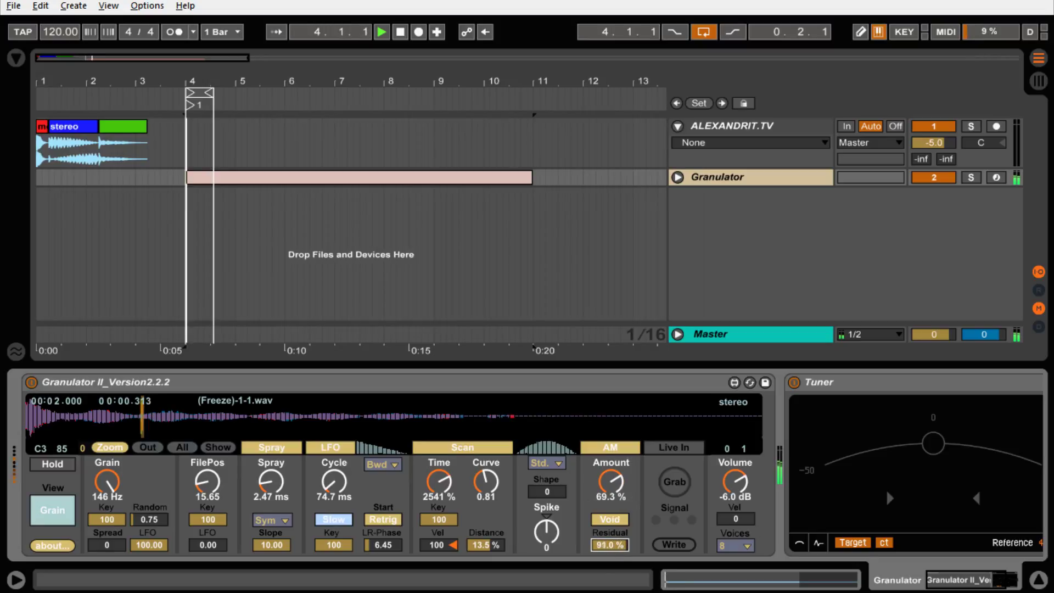
drag(610, 483, 611, 472)
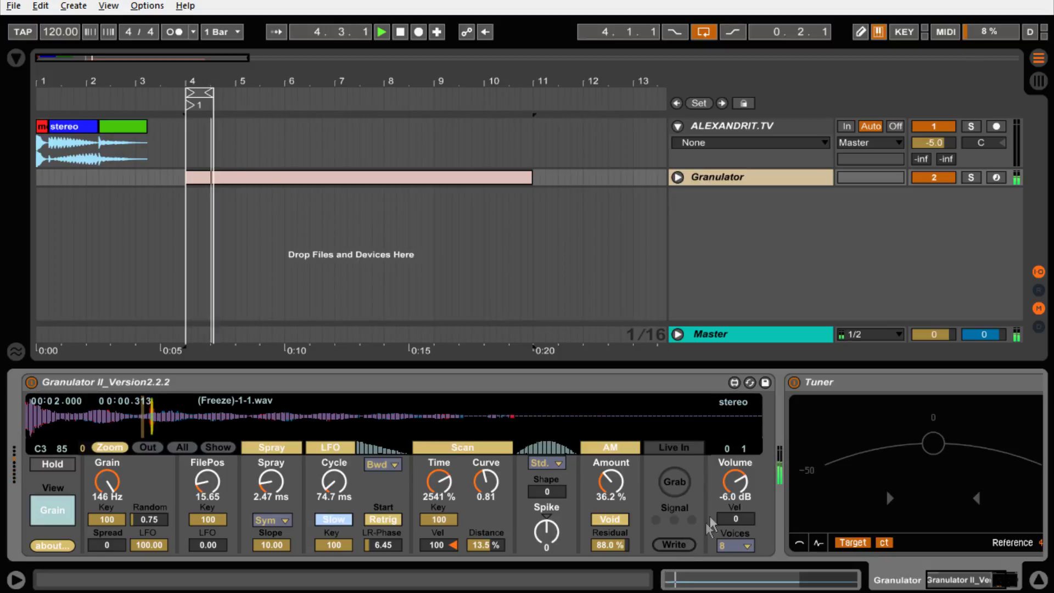
- Set the Volume to -6.5 dB with its Vel at 100, and reduce the Voices to 4
click(740, 488)
scroll(740, 486, down, 1)
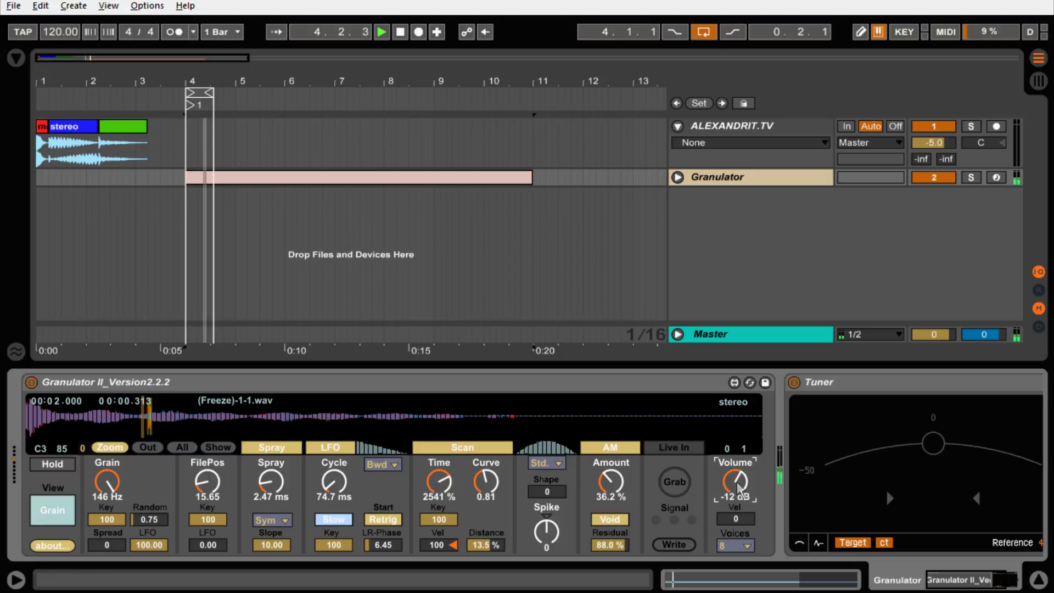
click(746, 544)
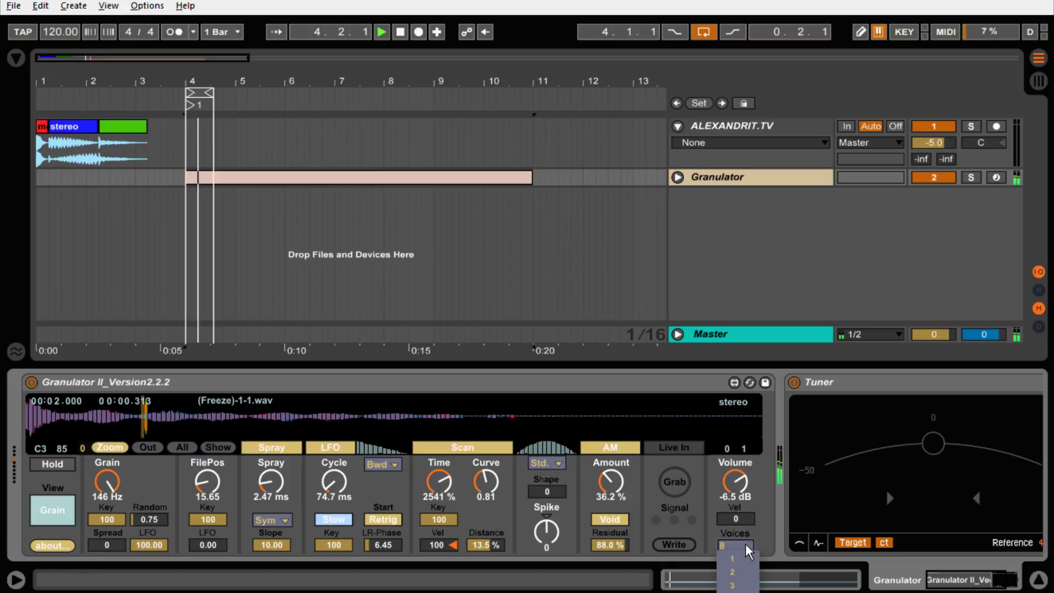
click(738, 592)
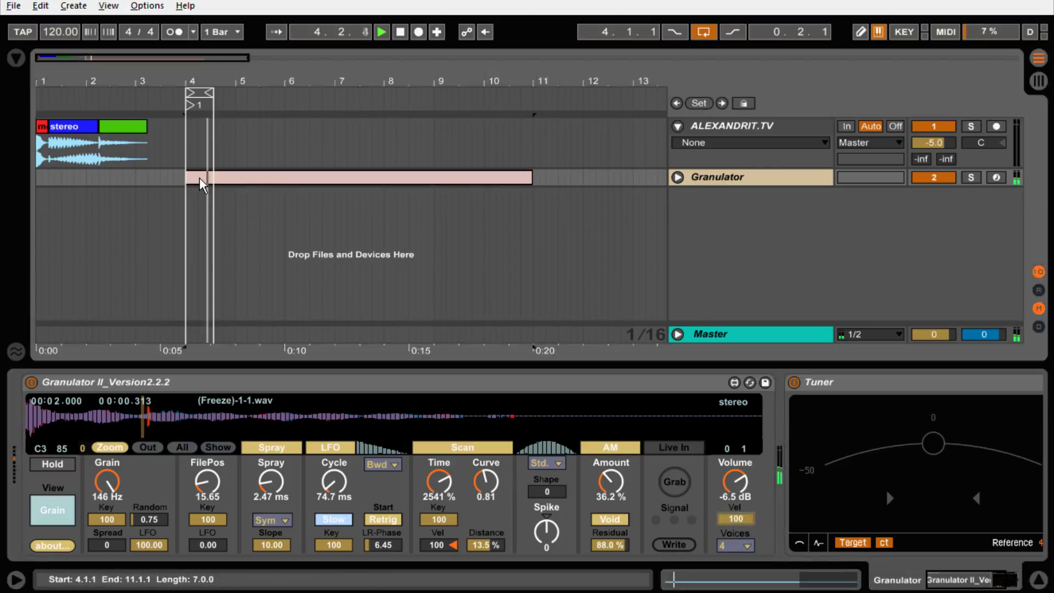
- Shorten the arrangement loop to about one beat and raise the C3 note's velocity to 98
double_click(199, 177)
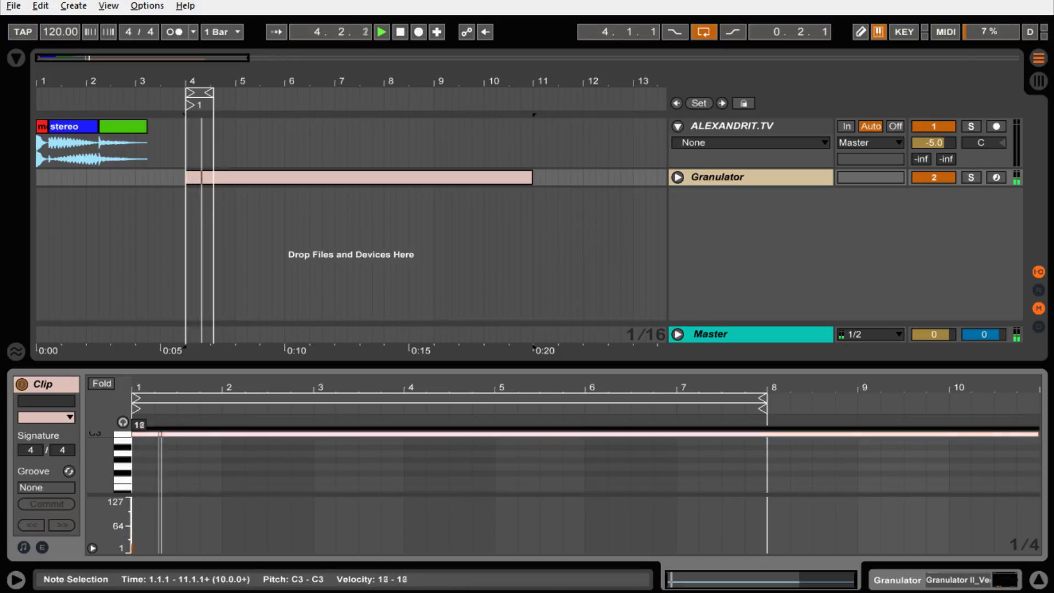
drag(213, 92, 200, 93)
drag(134, 549, 134, 516)
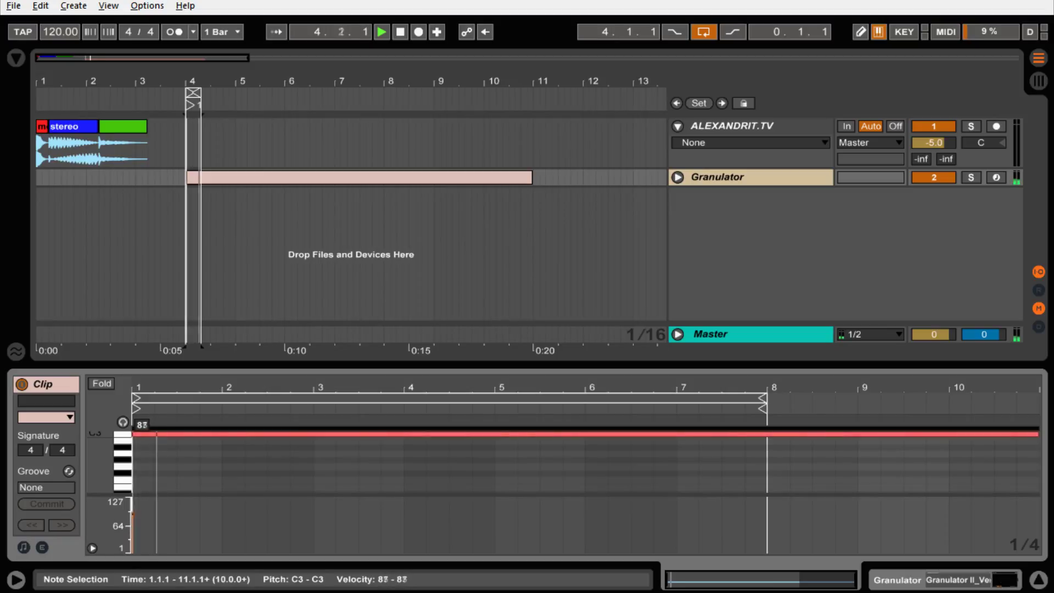
click(734, 179)
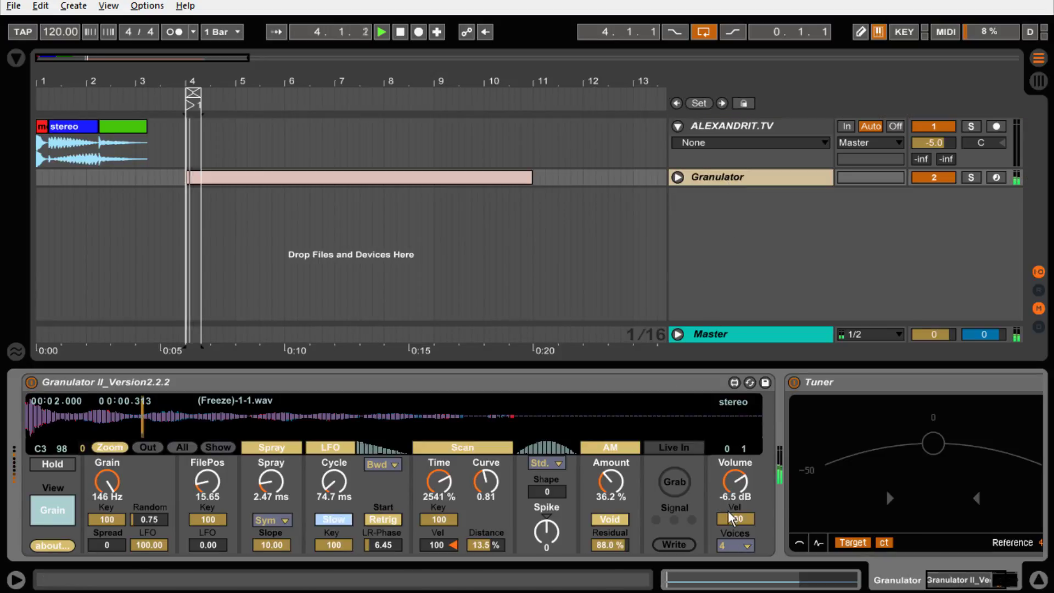
- Set the C3 note's velocity to 72 and reset the Volume's Vel to 0
click(203, 176)
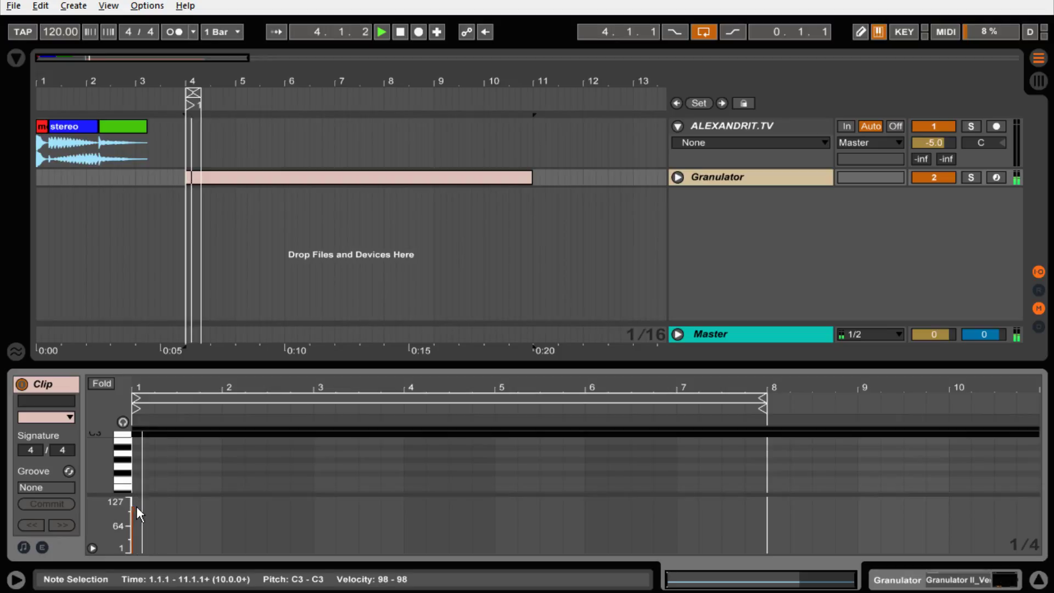
mouse_move(139, 514)
mouse_down()
mouse_move(133, 552)
mouse_move(133, 509)
mouse_move(133, 523)
mouse_up()
click(766, 177)
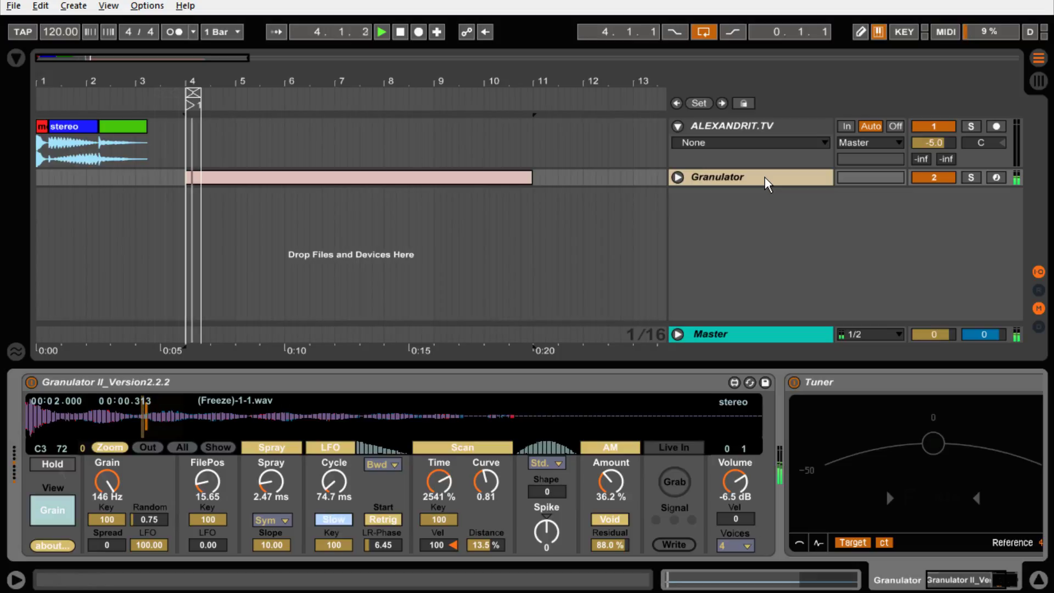
- Enable Hold, lower Grain to 8.85 Hz and set the arrangement loop to one bar starting at bar 4
click(58, 464)
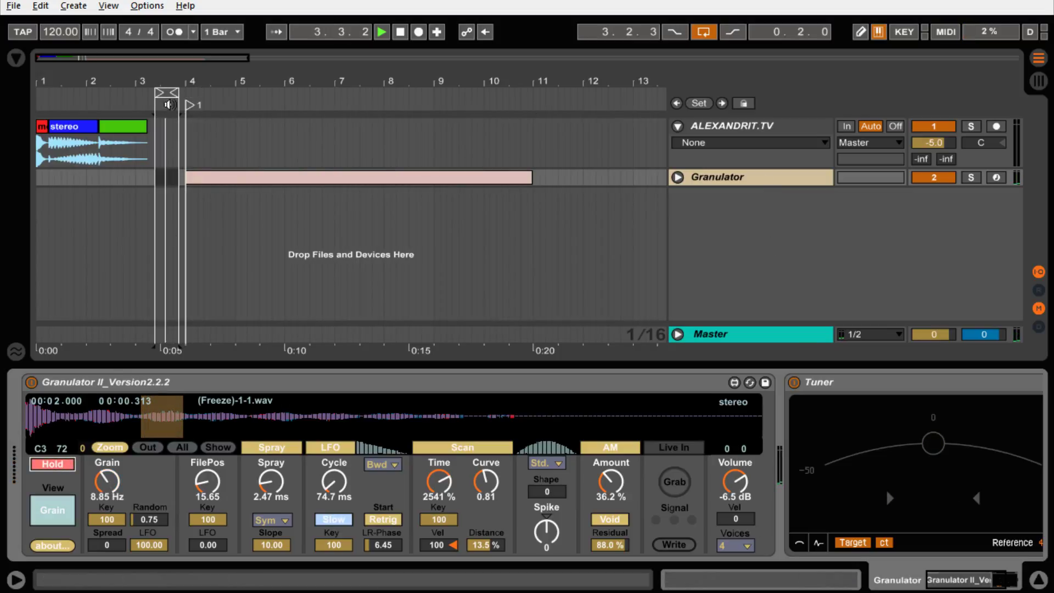
drag(169, 93, 235, 93)
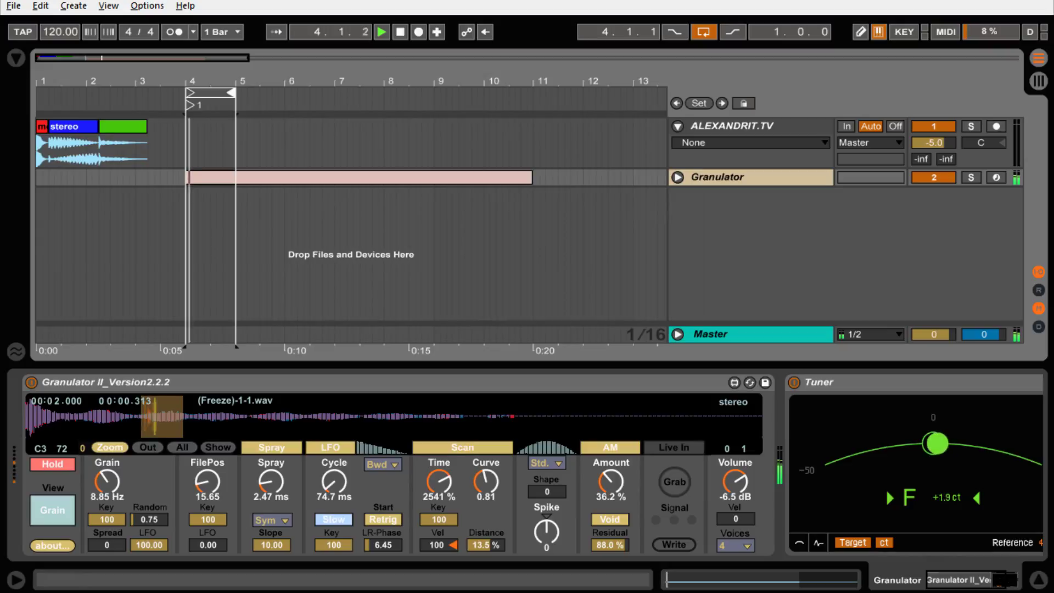
- Switch Granulator to the Filter view and set Pitch to +4 st, Fine to -2 and Rnd to 42
click(56, 505)
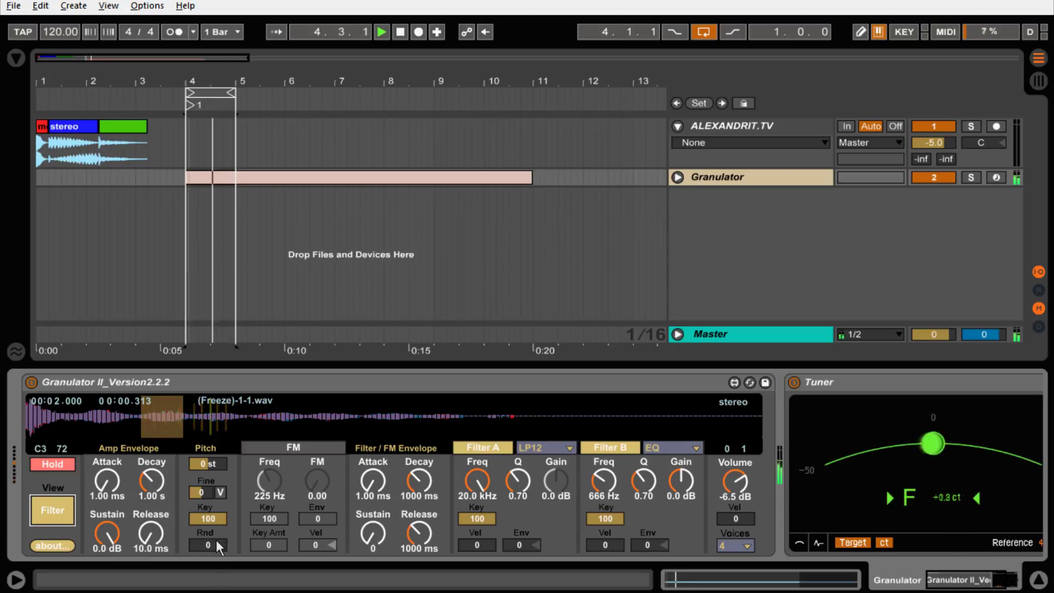
drag(220, 546, 220, 523)
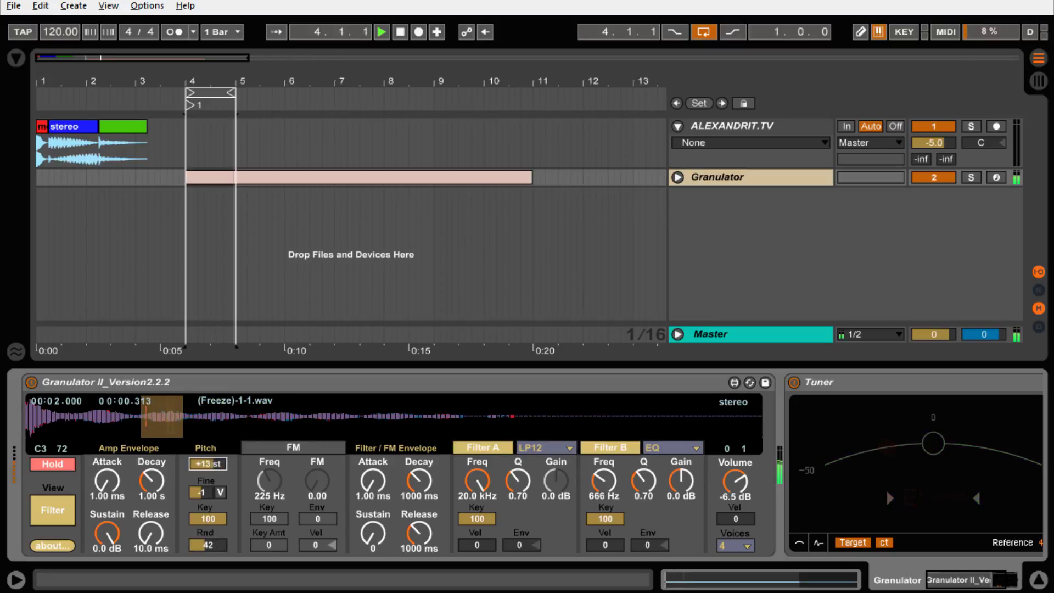
drag(208, 464, 208, 480)
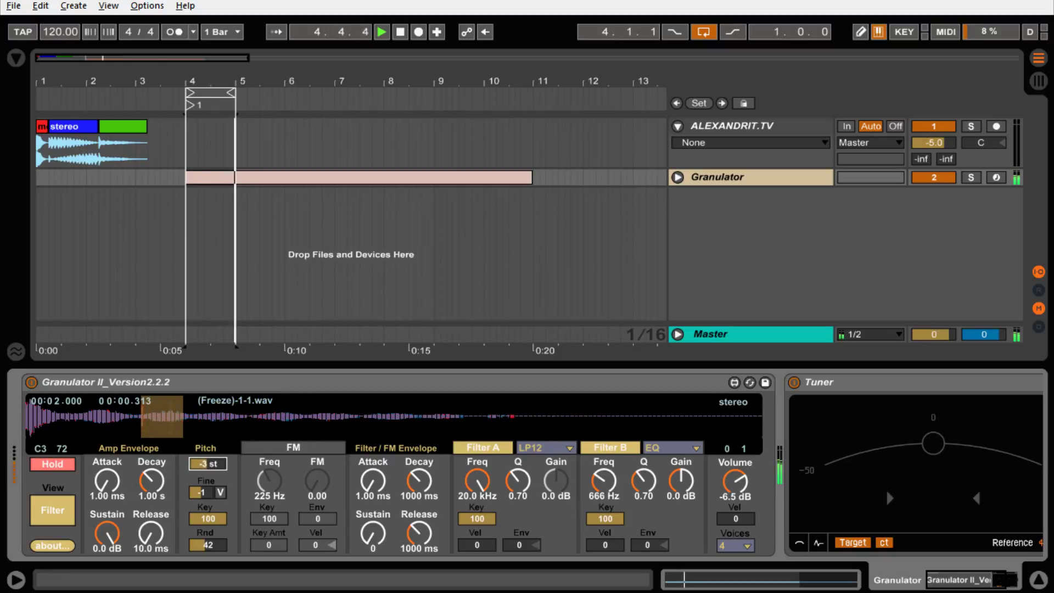
drag(208, 463, 209, 522)
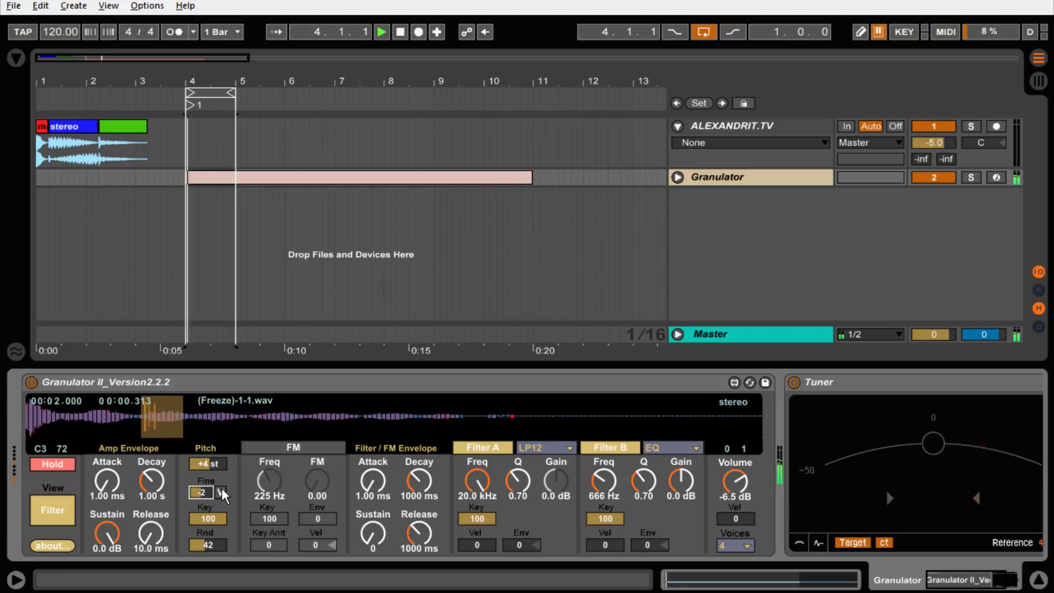
- Toggle Fine's V option, try the C3 note's velocity at 3, set it to 127 and bring back the Granulator device
click(222, 490)
double_click(236, 179)
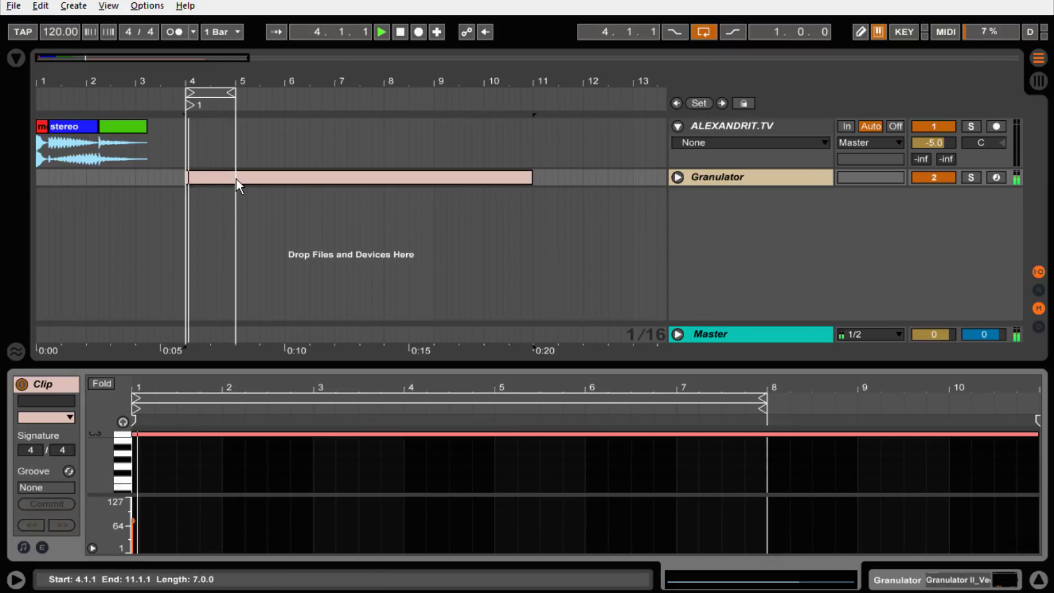
drag(133, 522, 132, 552)
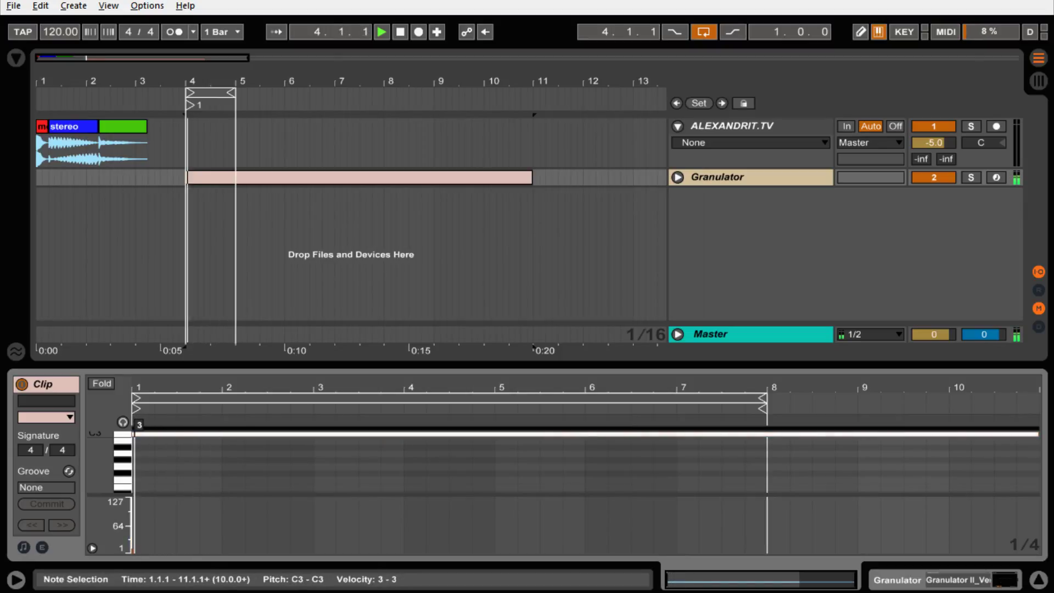
drag(133, 552, 133, 501)
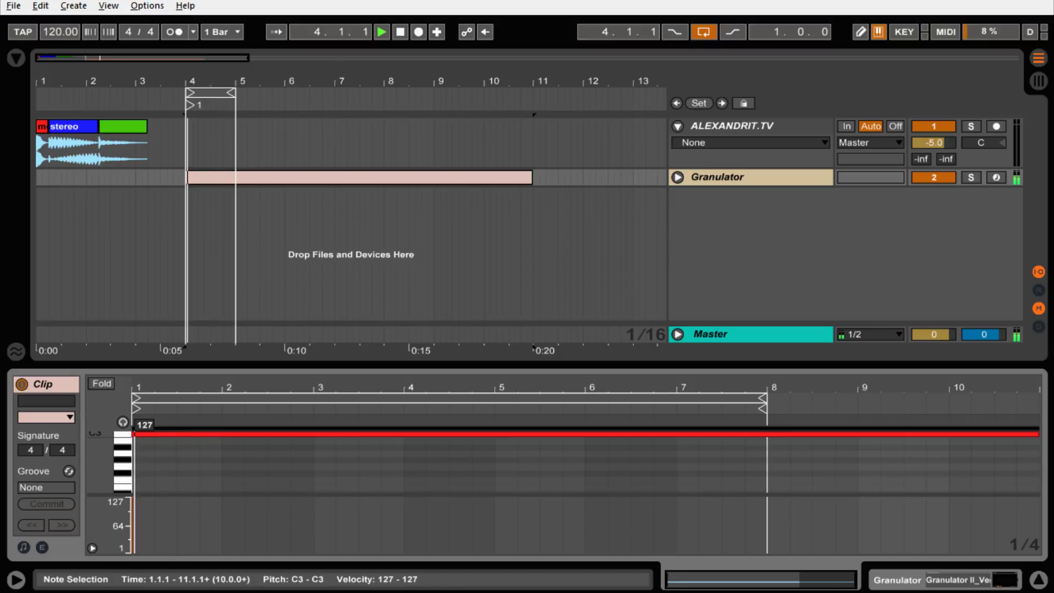
double_click(755, 177)
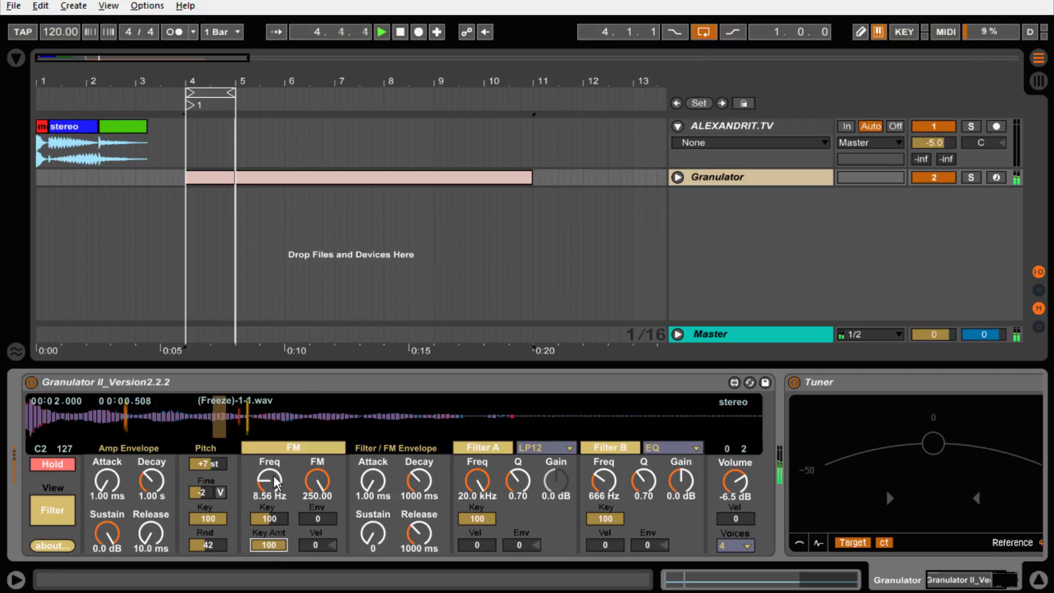
- Sweep the FM section's Freq to 22.0 Hz, set its Env to 0 and its Vel to 100
mouse_move(272, 478)
mouse_down()
mouse_move(273, 460)
mouse_move(272, 477)
mouse_up()
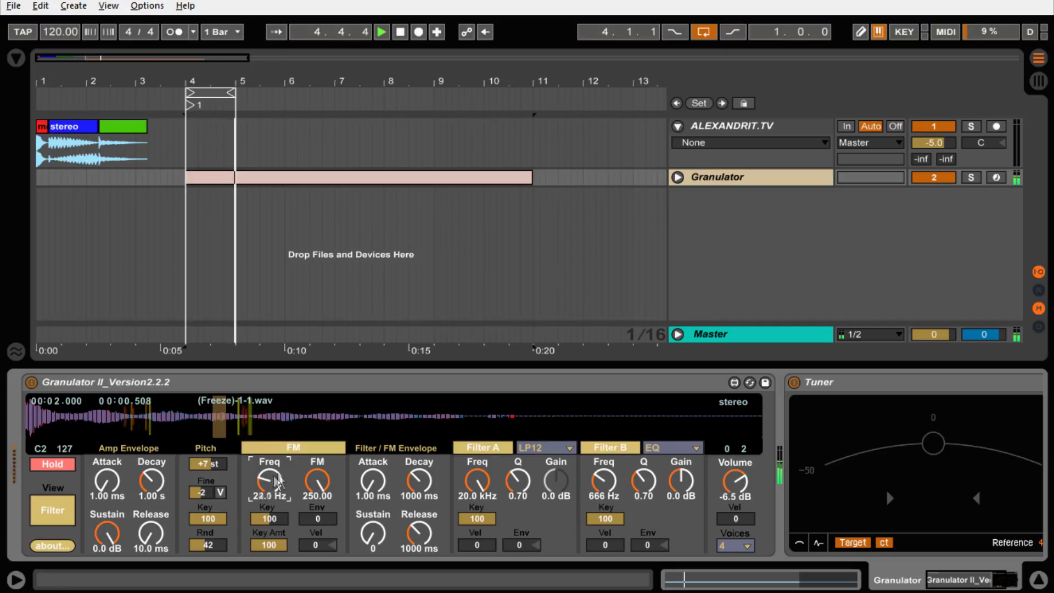
drag(274, 477, 274, 475)
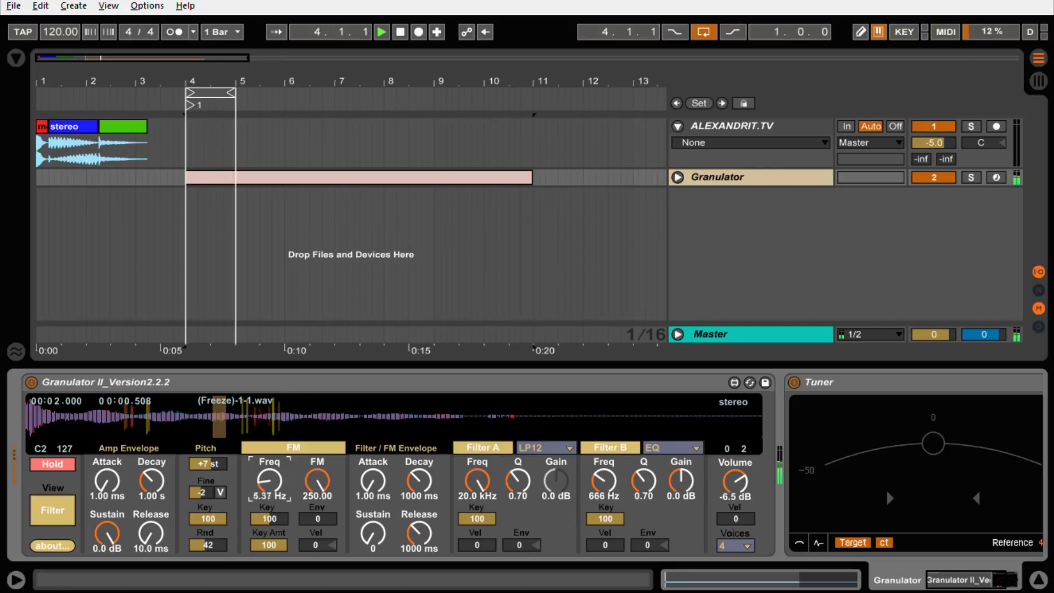
drag(272, 476, 273, 464)
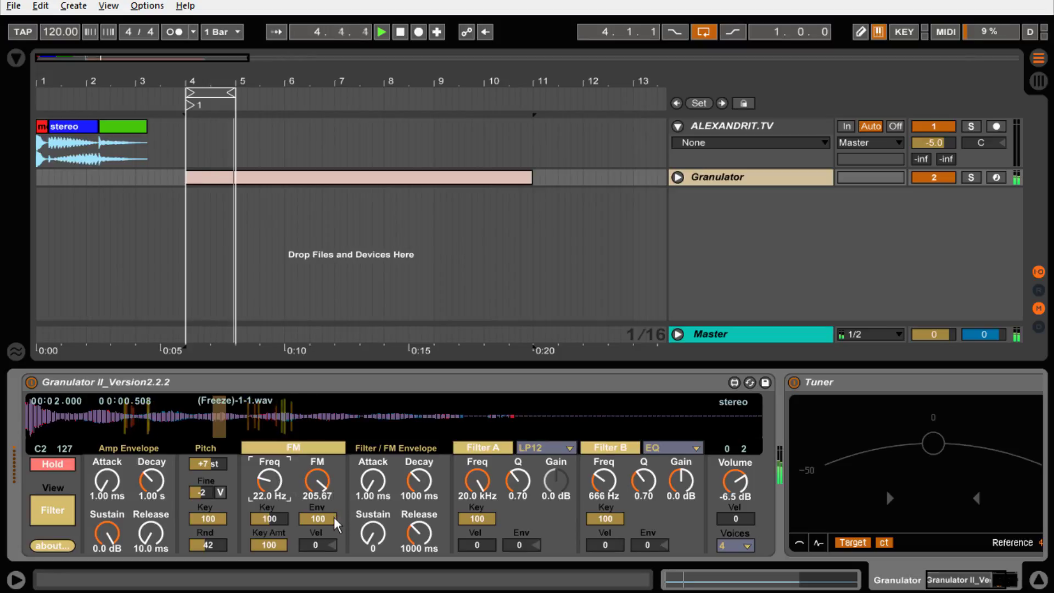
drag(332, 517, 332, 544)
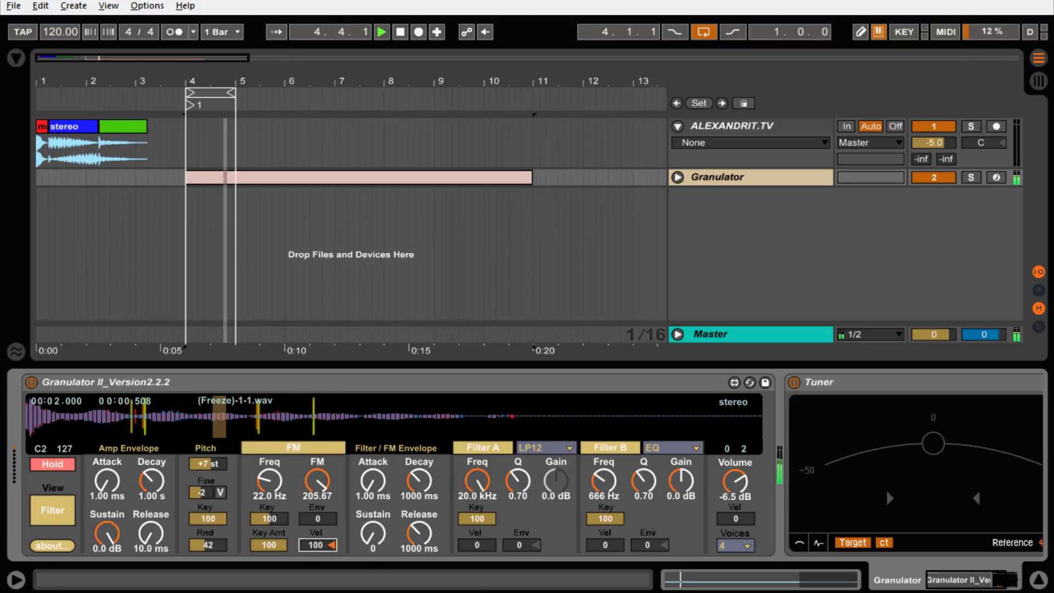
- Switch Filter B off and on, keep Filter A on LP12 and lower its Freq to 4.65 kHz
click(597, 448)
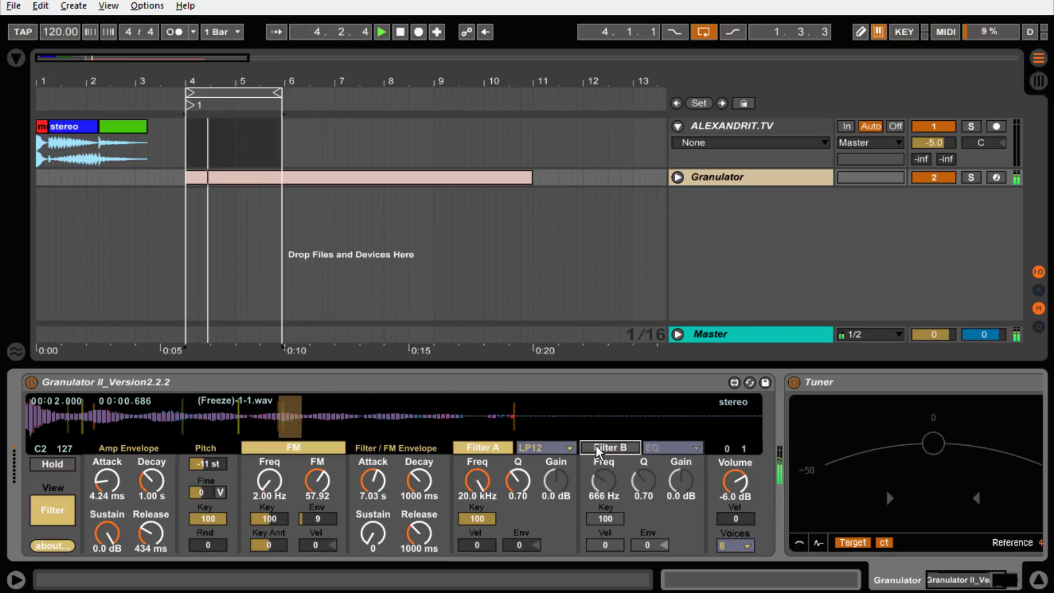
click(596, 448)
click(543, 448)
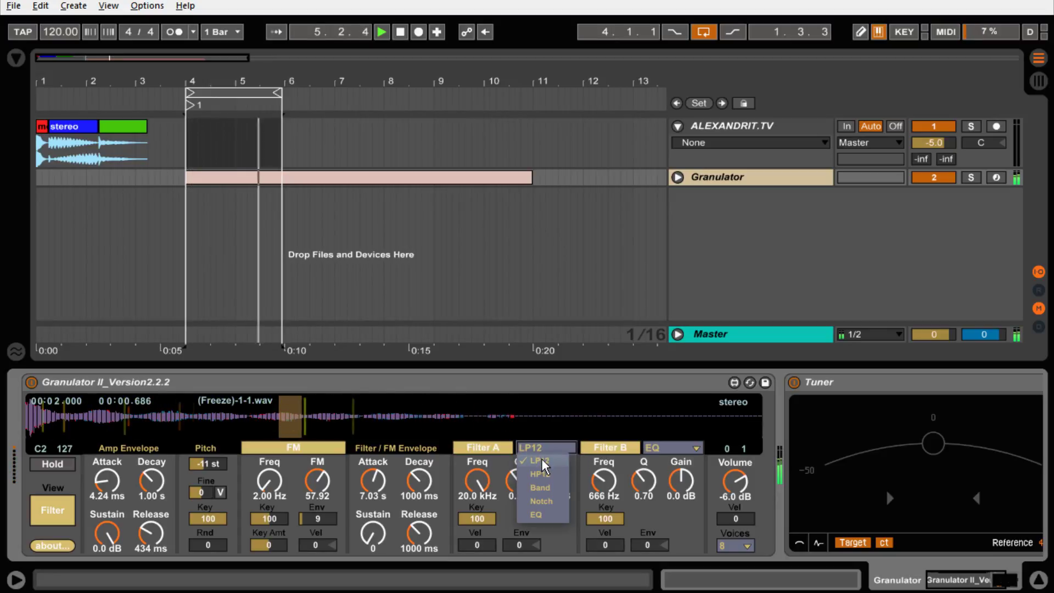
click(541, 460)
mouse_move(477, 481)
mouse_down()
mouse_move(477, 504)
mouse_move(478, 473)
mouse_up()
- Try the HP12, Band and Notch types on Filter A, raise its Freq to 12.0 kHz and settle on EQ
click(544, 448)
click(541, 468)
click(530, 456)
click(541, 491)
click(544, 448)
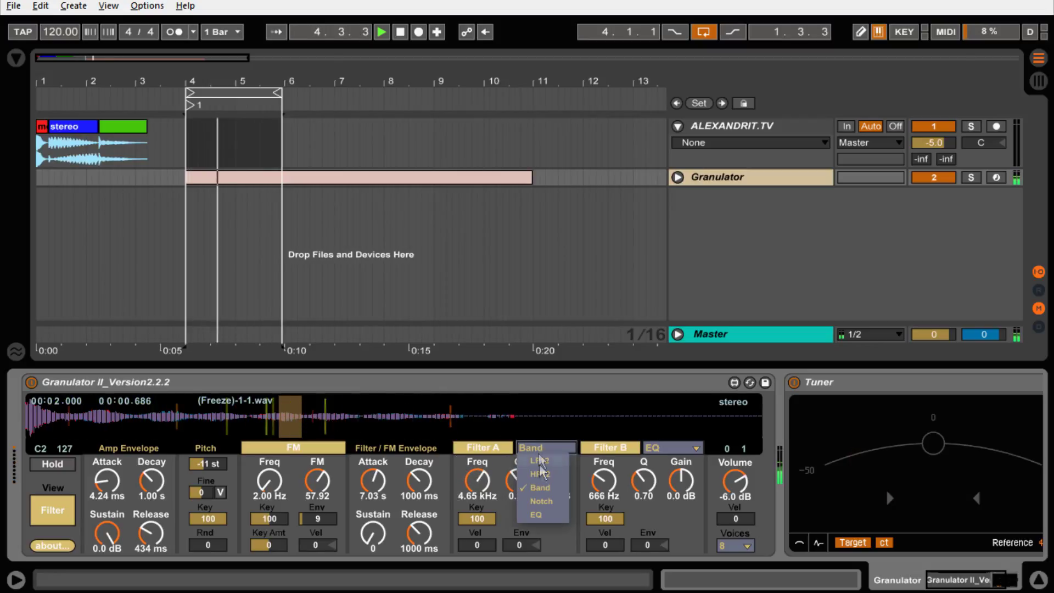
click(541, 501)
drag(477, 481, 477, 407)
click(555, 447)
click(545, 511)
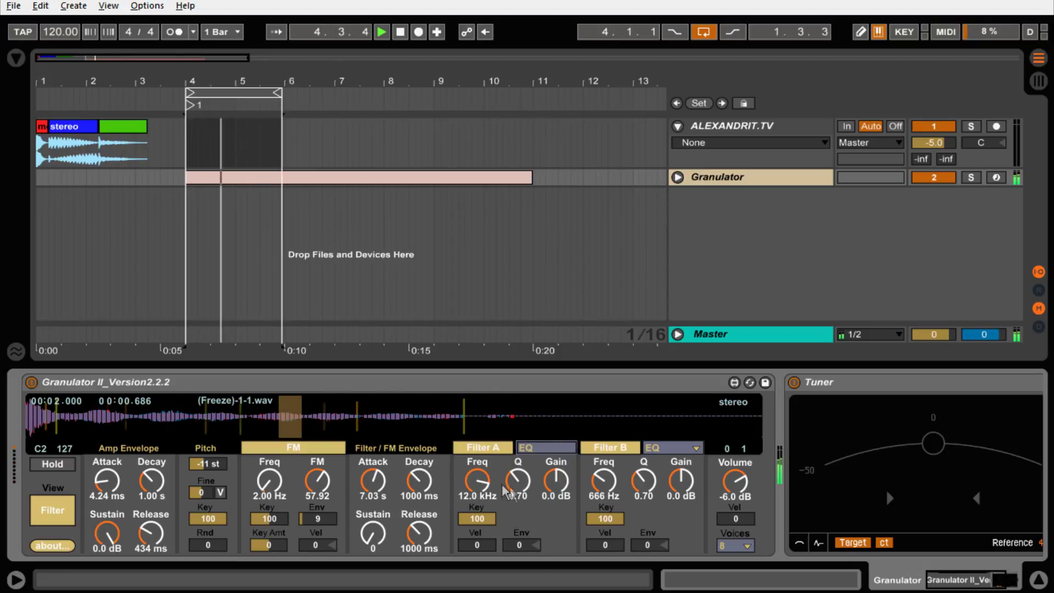
- Cut Filter A's EQ Gain to -24 dB and sweep its Freq down to 1.39 kHz
mouse_move(477, 481)
mouse_down()
mouse_move(477, 501)
mouse_move(477, 479)
mouse_up()
drag(556, 481, 556, 522)
drag(477, 481, 477, 503)
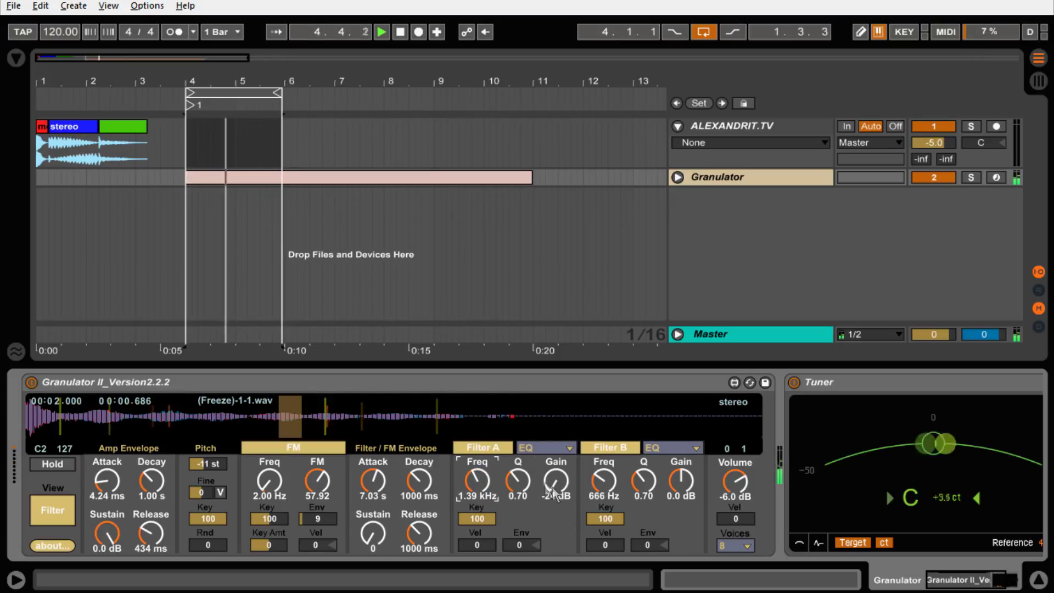
- Boost Filter A's Gain to 24 dB, lower its Freq to 311 Hz and sweep its Q from 0.10 upward
drag(555, 492, 554, 450)
drag(477, 481, 477, 439)
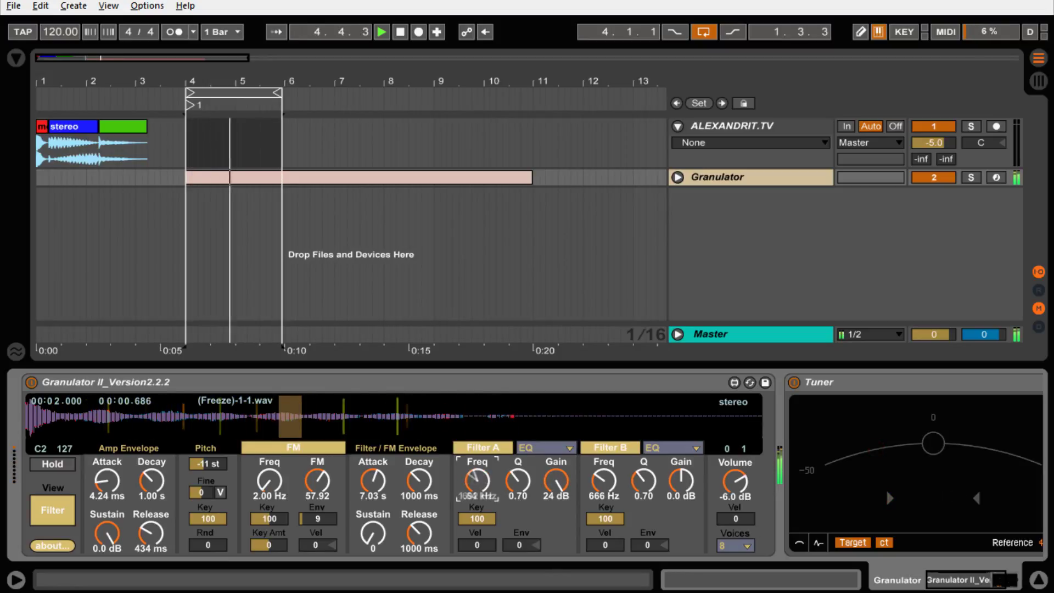
drag(479, 481, 481, 536)
drag(518, 481, 518, 536)
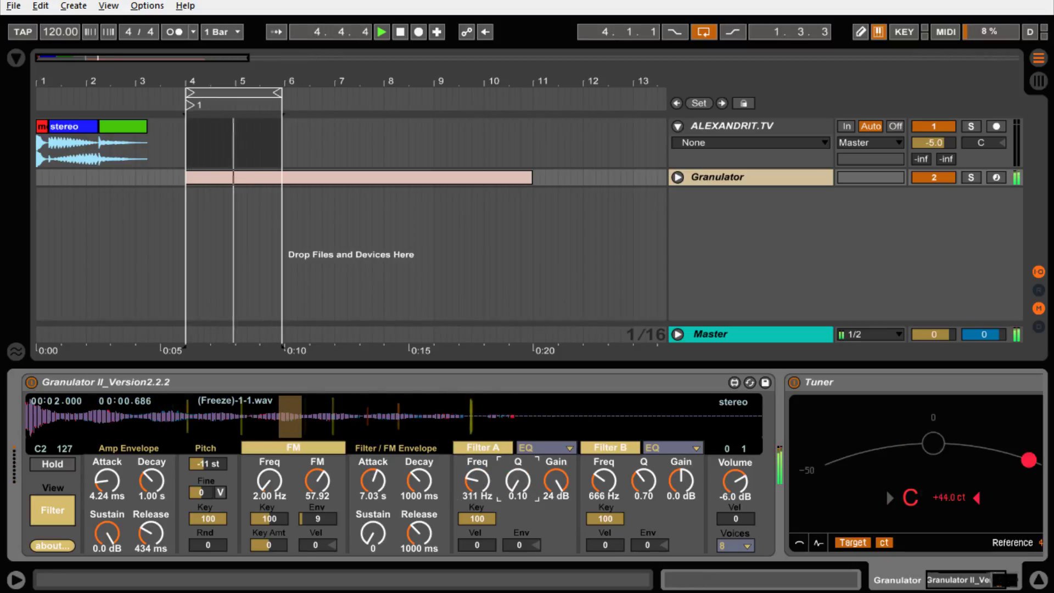
drag(518, 481, 473, 445)
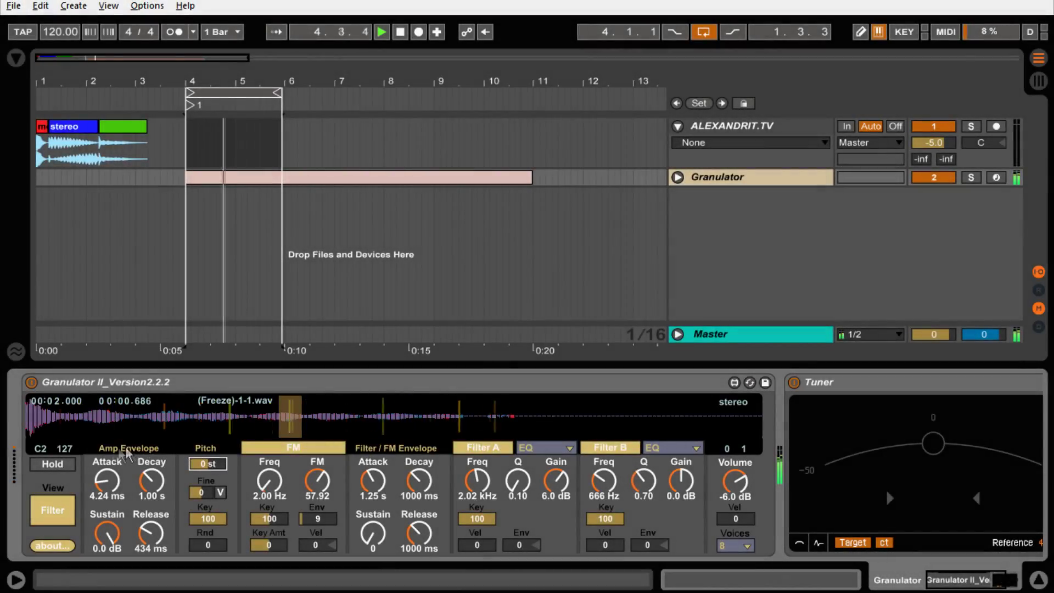
- Lower FilePos in the Grain view and sweep Filter A's Freq to 2.13 kHz in the Filter view
click(52, 511)
drag(211, 482, 212, 500)
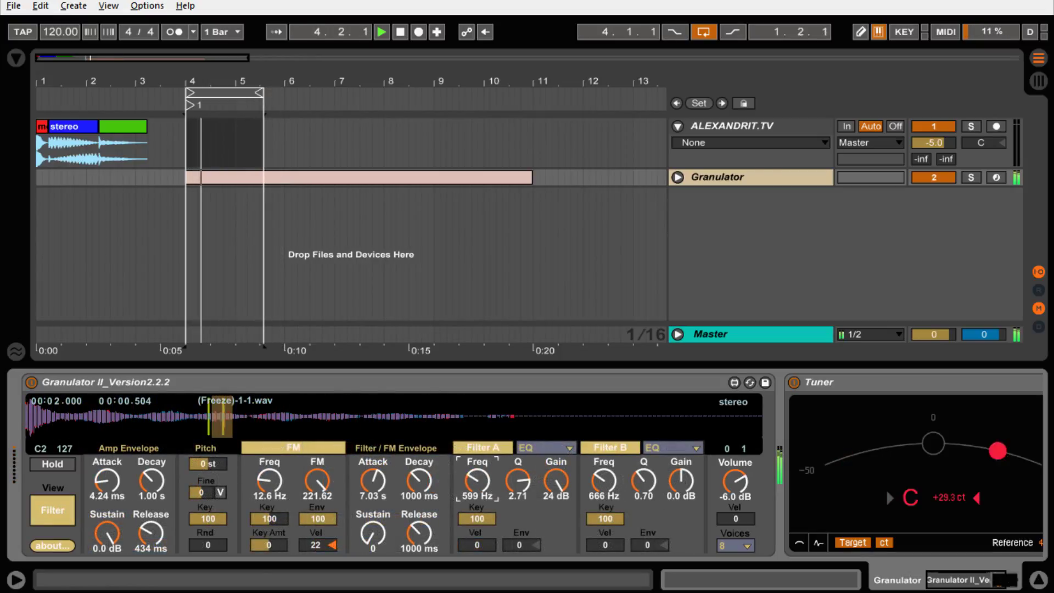
drag(478, 481, 477, 483)
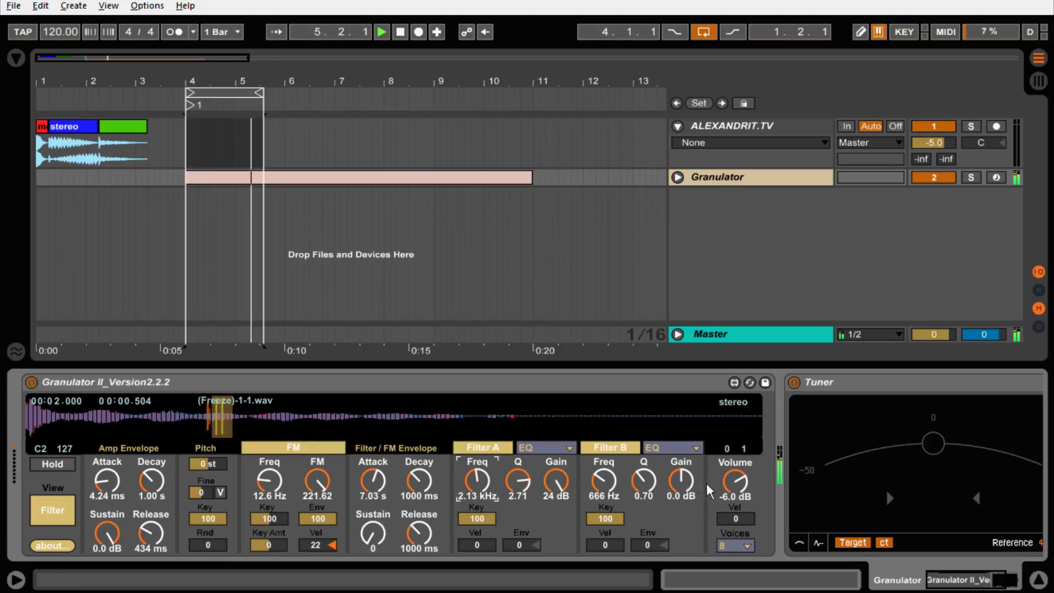
click(556, 481)
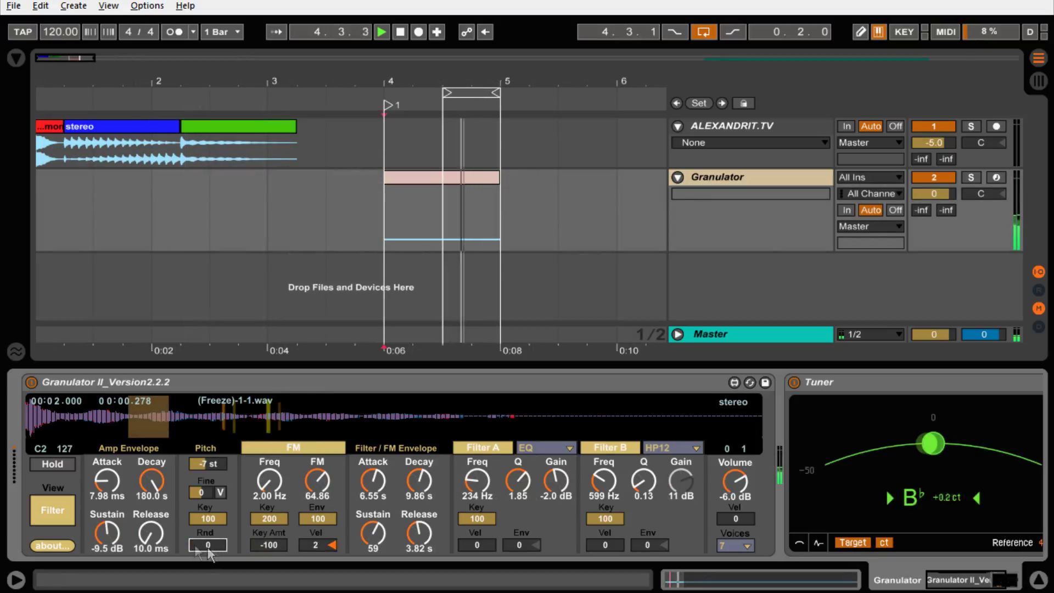
- Switch to the Grain view and set Grain to 67.0 Hz and FilePos to 13.55
click(52, 510)
mouse_move(547, 532)
mouse_down()
mouse_move(546, 492)
mouse_move(546, 536)
mouse_up()
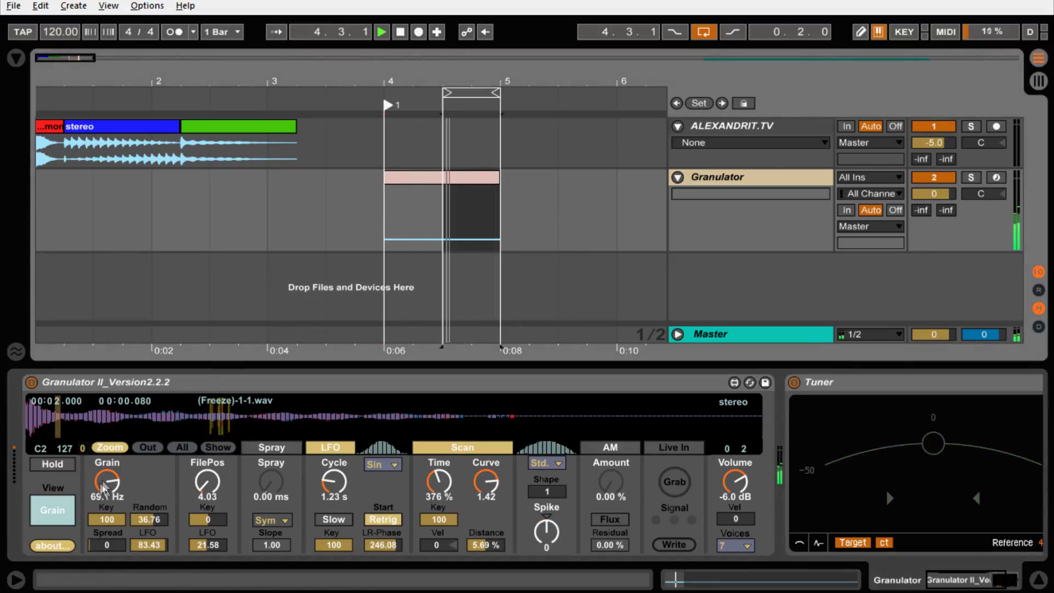
mouse_move(107, 482)
mouse_down()
mouse_move(107, 527)
mouse_move(120, 486)
mouse_up()
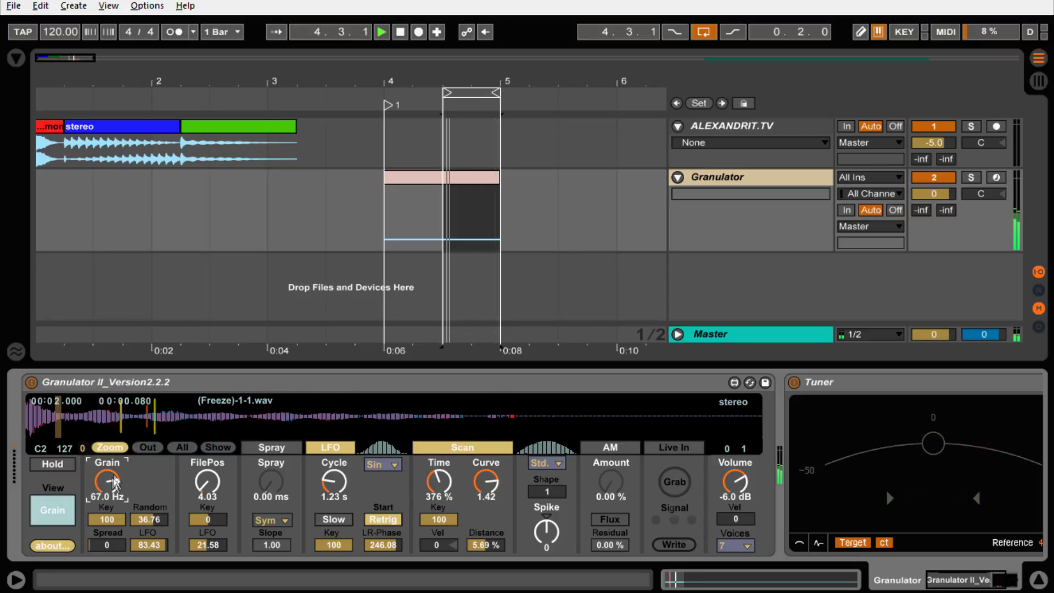
drag(58, 421, 127, 422)
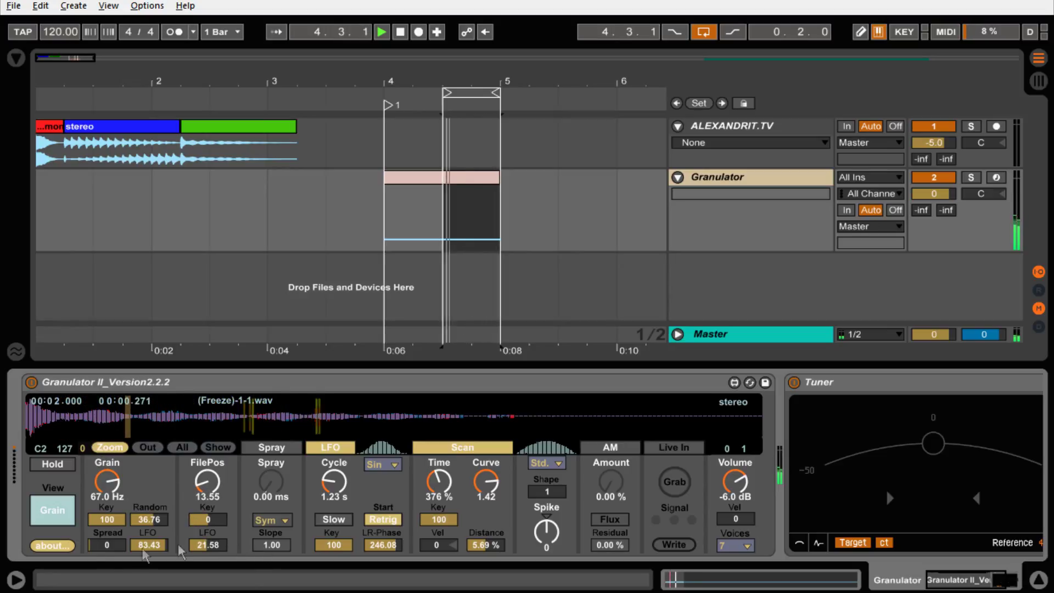
- Set the FM Freq to 3.97 kHz in the Filter view and try the Grain view's LFO waveform as Fwd, ending on Bwd
click(55, 508)
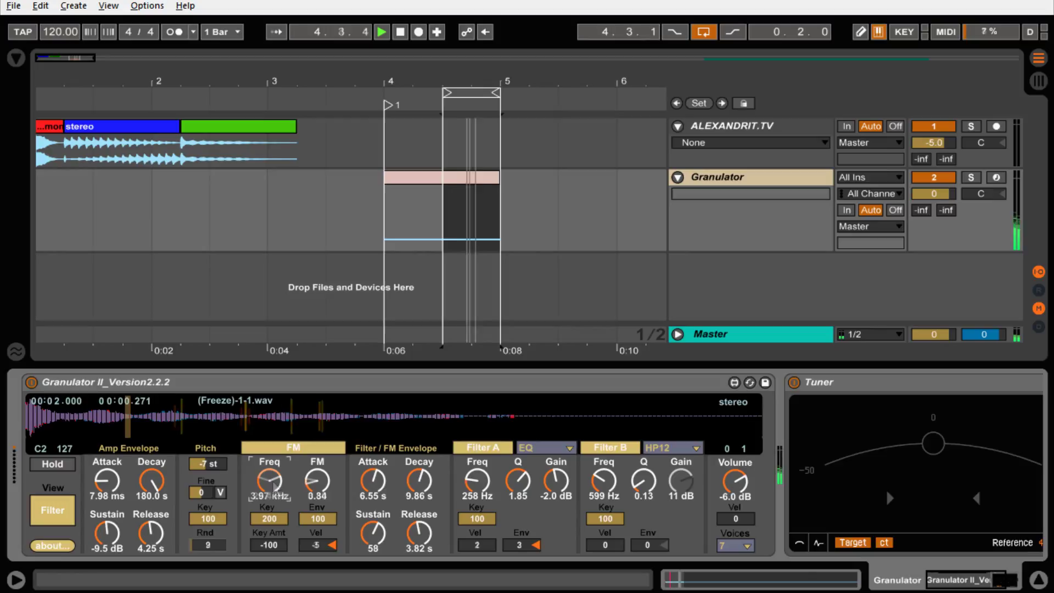
click(58, 511)
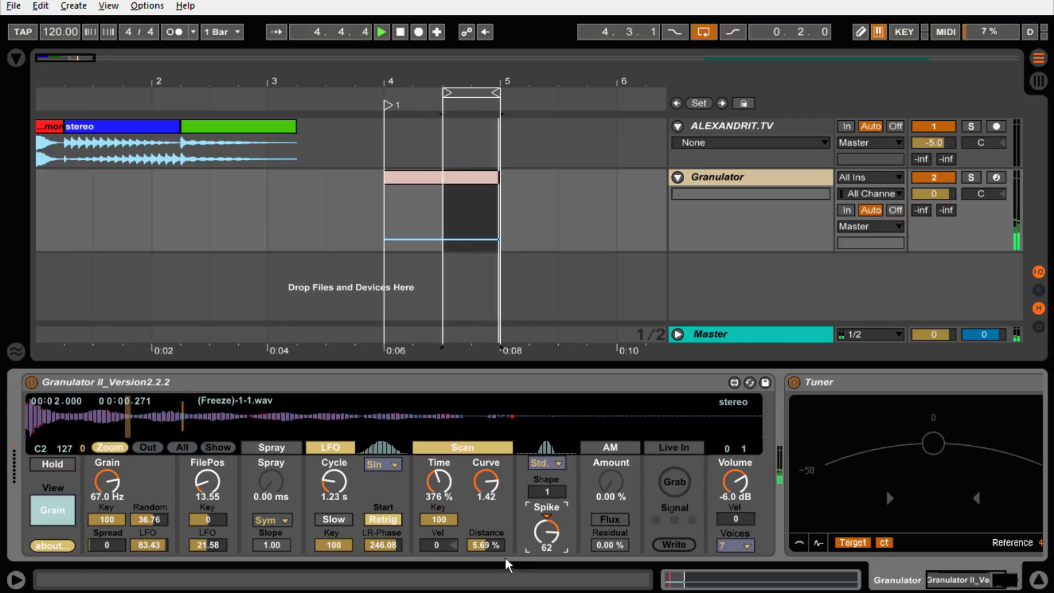
click(393, 465)
click(386, 489)
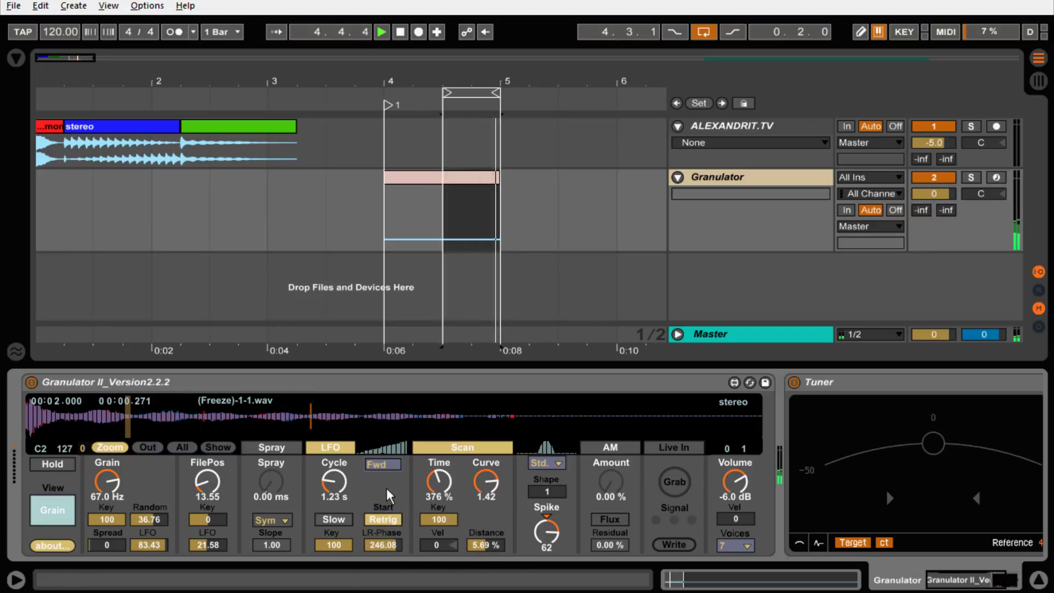
click(384, 466)
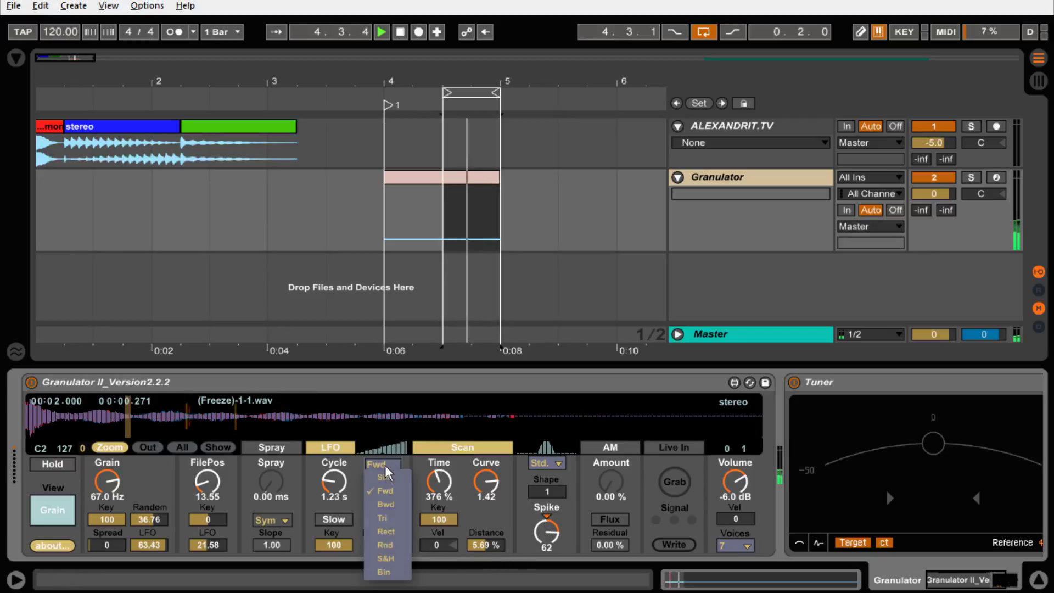
click(395, 503)
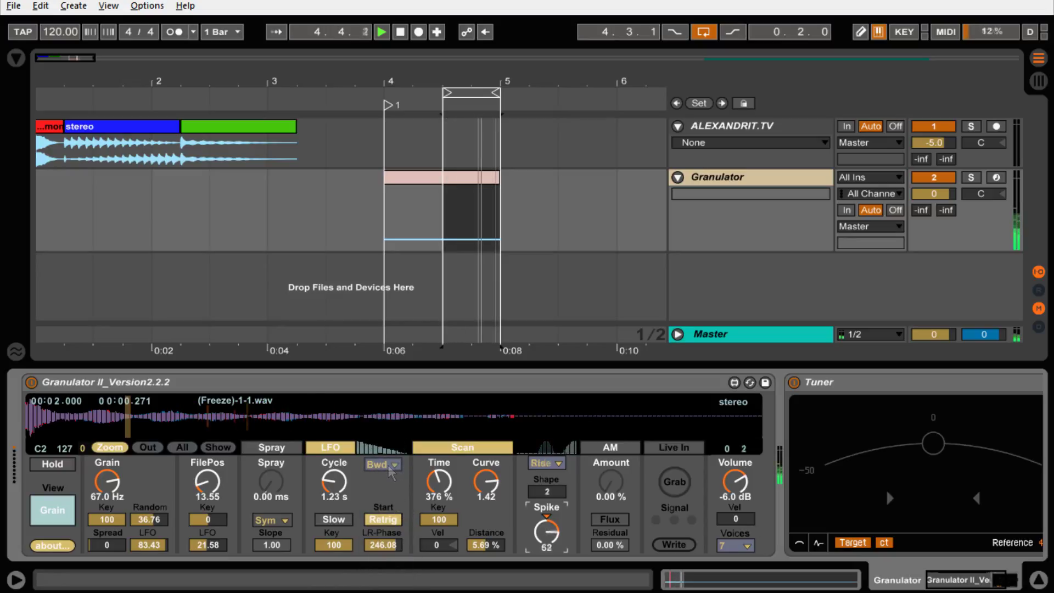
- Reset Spike to 0, set the grain shape to Std. and raise the LFO Cycle
drag(550, 519, 550, 574)
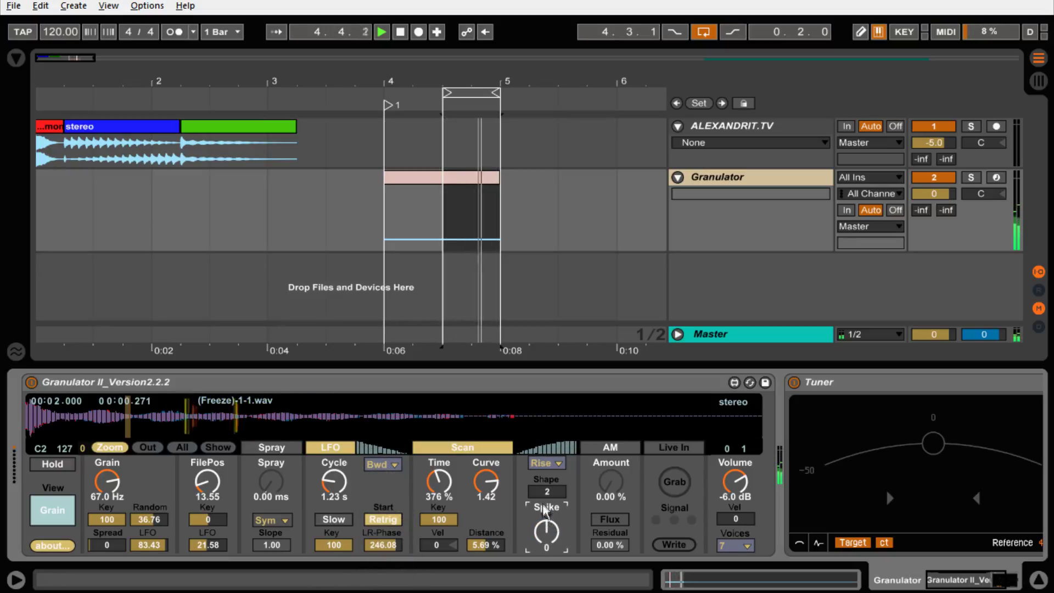
click(541, 464)
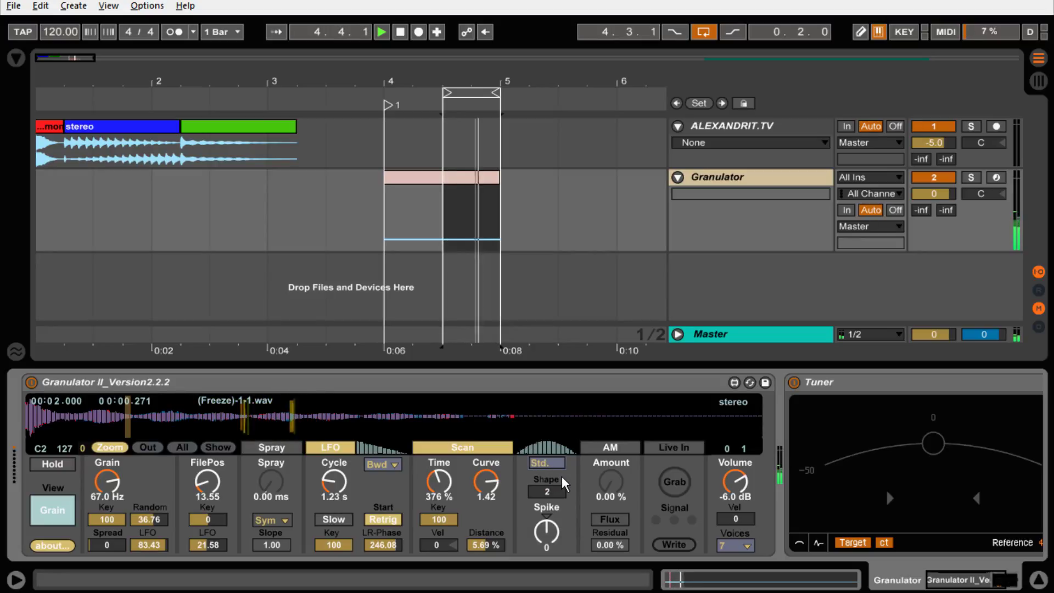
drag(336, 485, 336, 465)
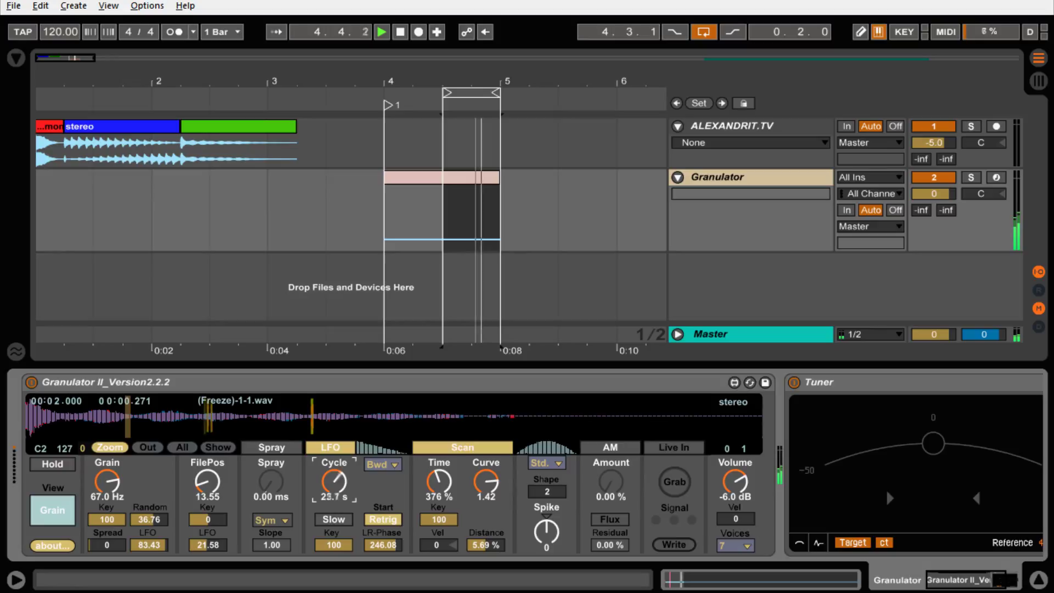
- Set Pitch Rnd to 27 and Filter A's Freq to 6.90 kHz in the Filter view, returning to the Grain view after each change
click(58, 508)
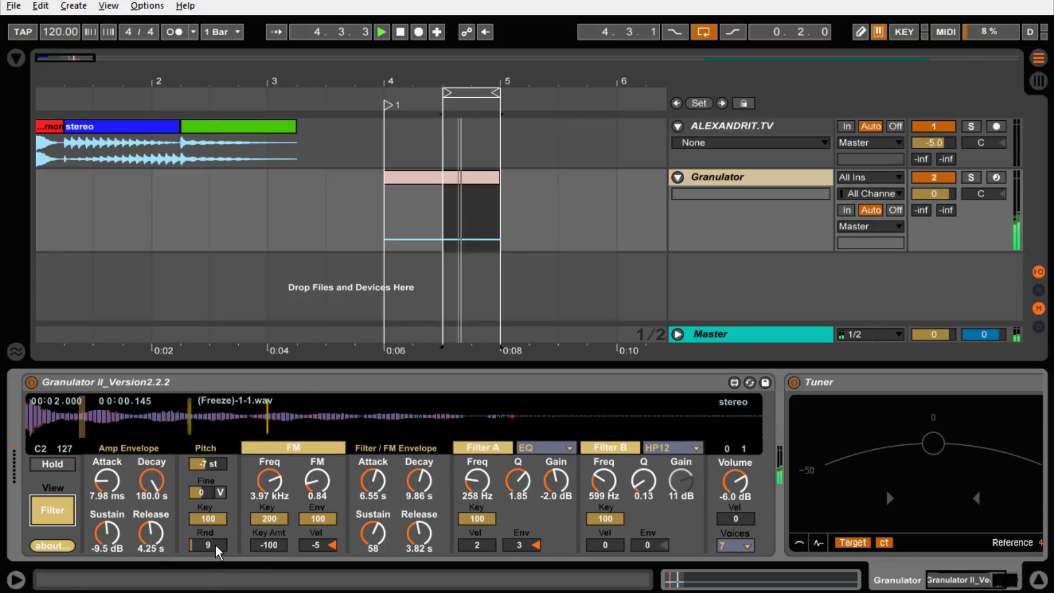
drag(216, 544, 215, 537)
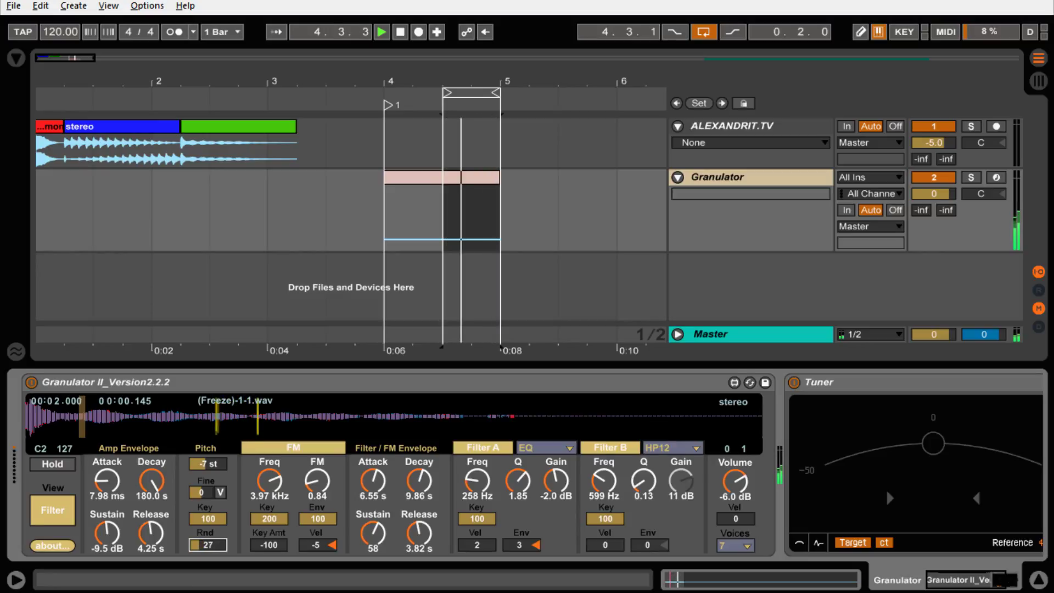
click(58, 510)
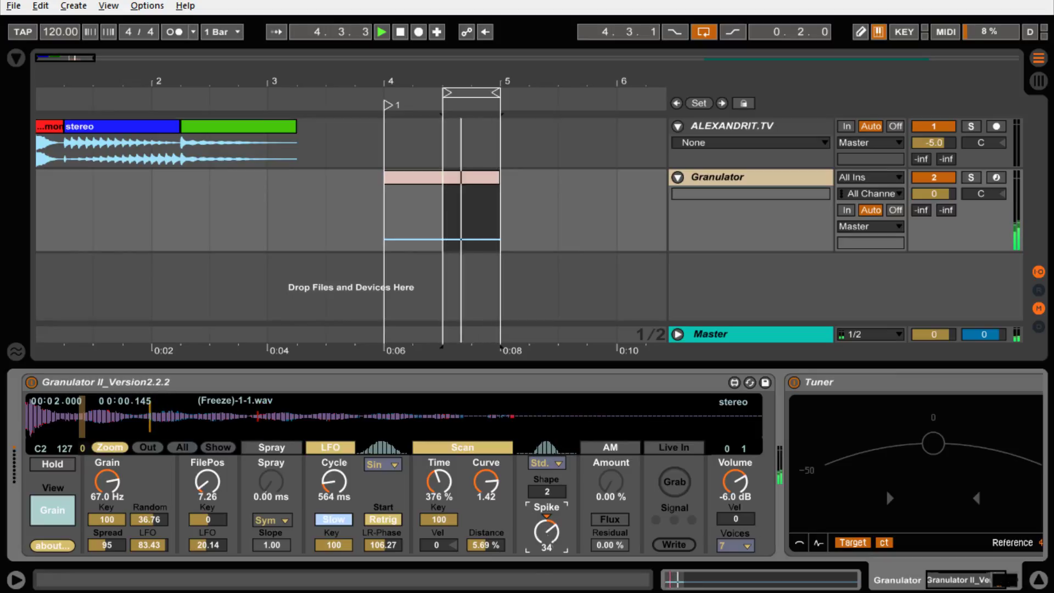
drag(477, 482, 477, 466)
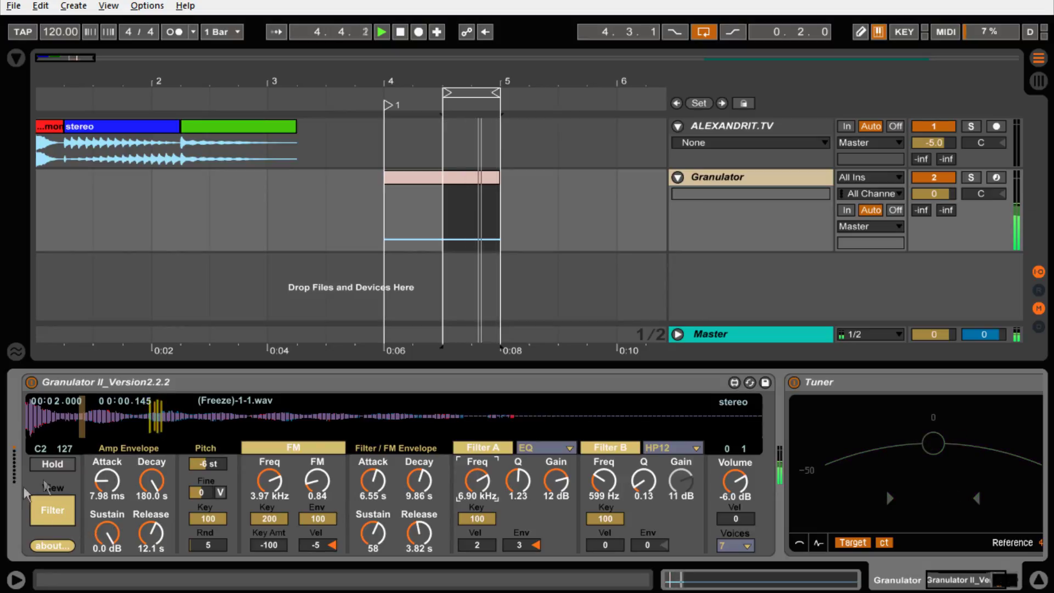
click(61, 509)
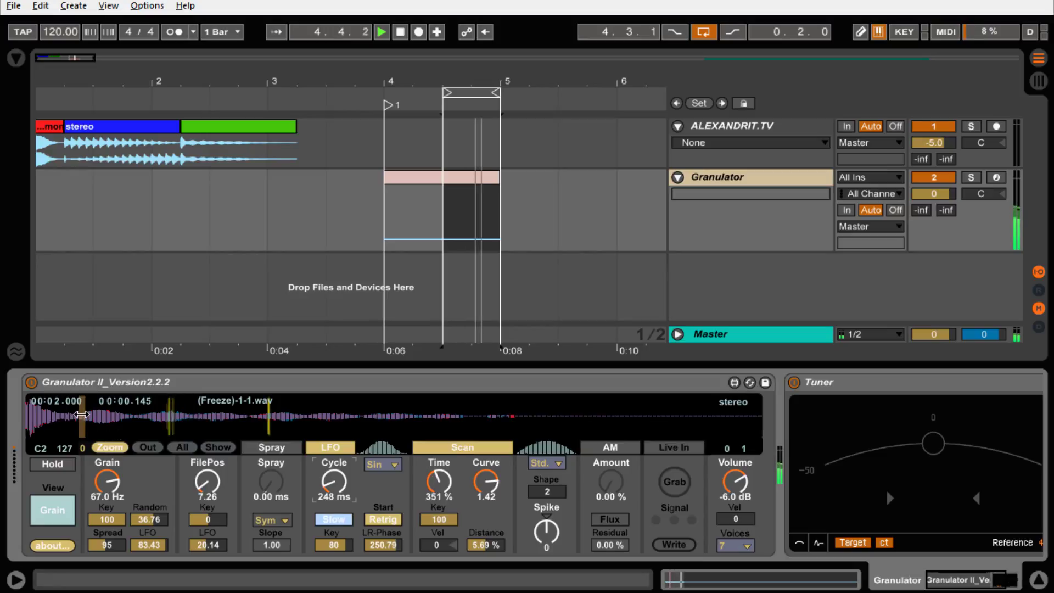
- Try the Noiz grain shape, then change the grain shape to Fall
click(545, 463)
click(550, 514)
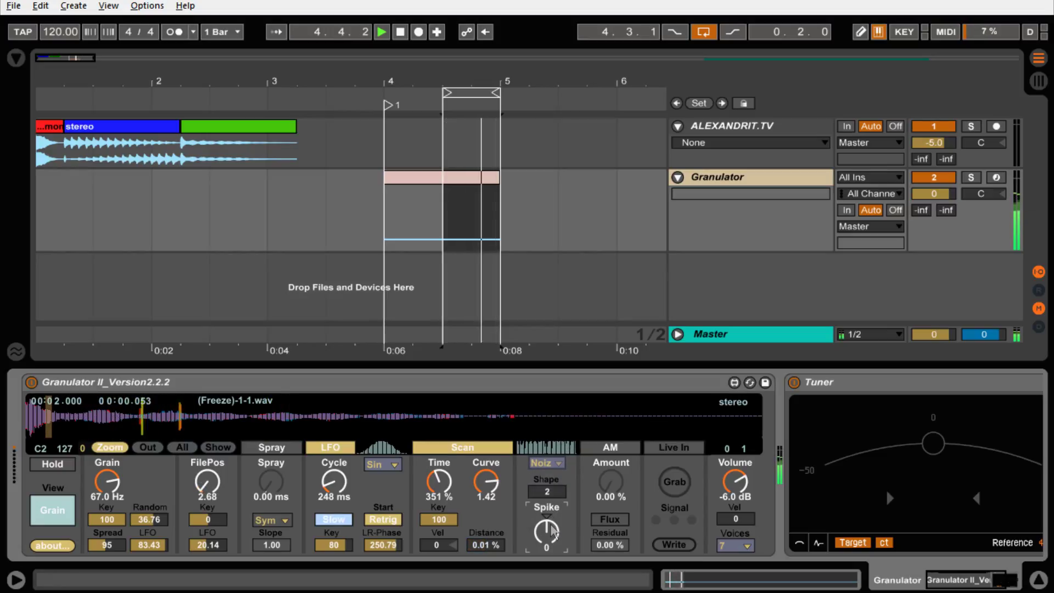
mouse_move(552, 530)
mouse_down()
mouse_move(552, 540)
mouse_move(553, 497)
mouse_move(553, 530)
mouse_up()
click(550, 465)
click(552, 489)
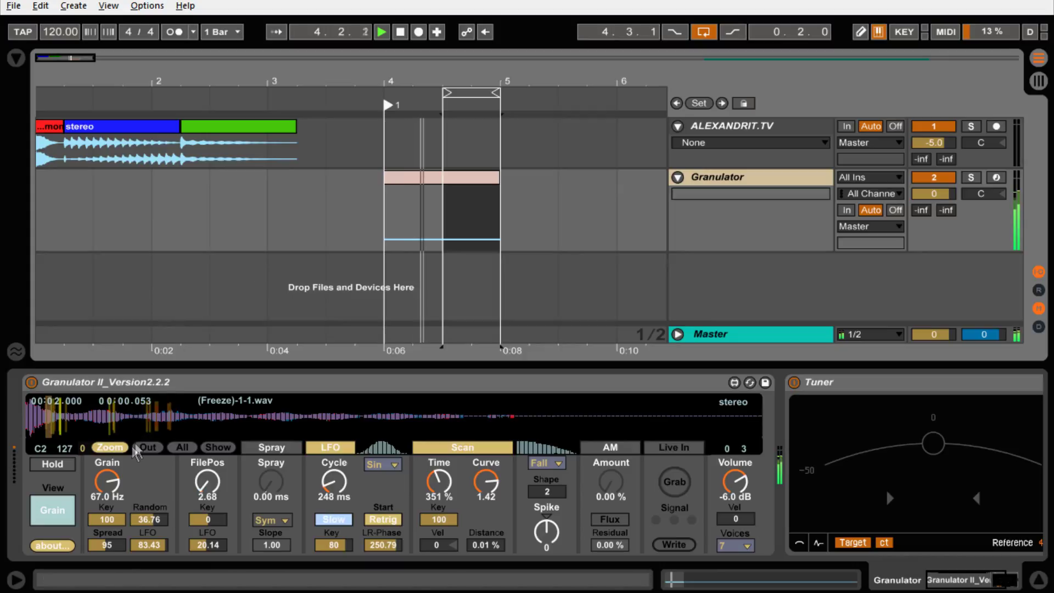
- Move the sample position to FilePos 12.26 and set the Scan Time to 30.0 %
drag(58, 411, 118, 415)
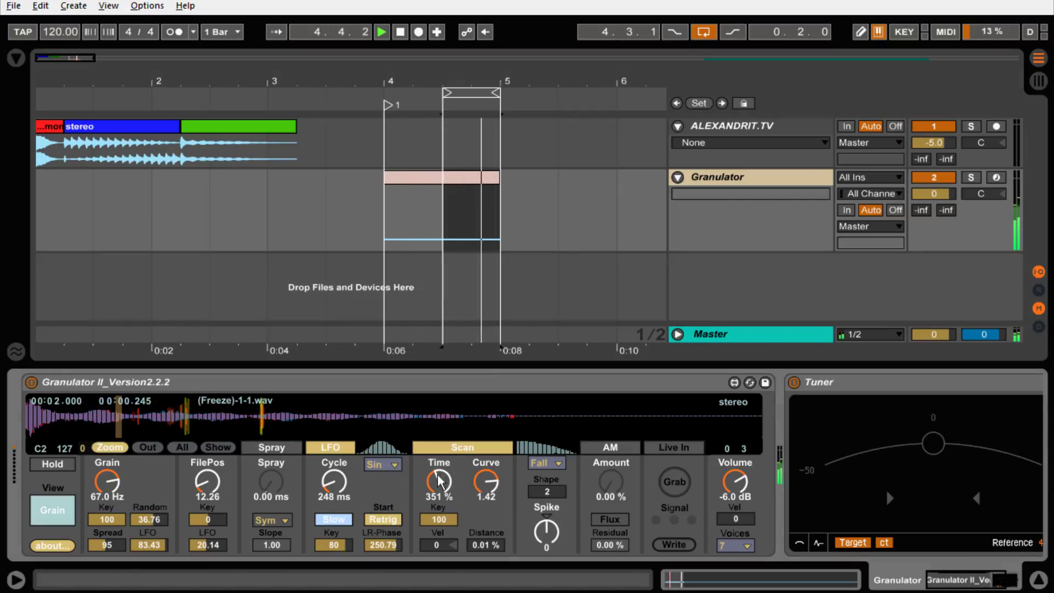
drag(440, 482, 439, 522)
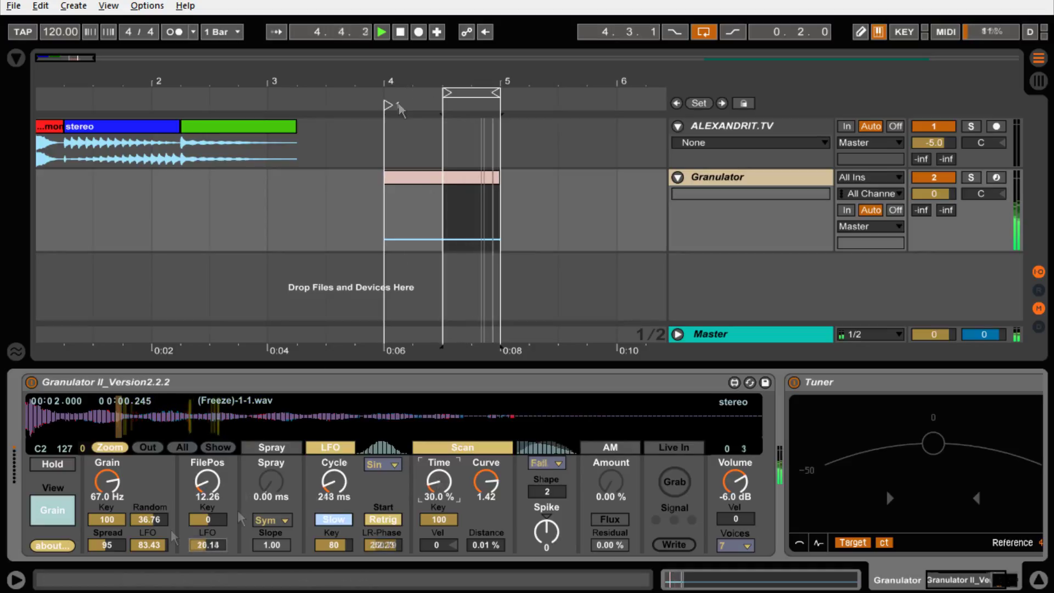
click(389, 105)
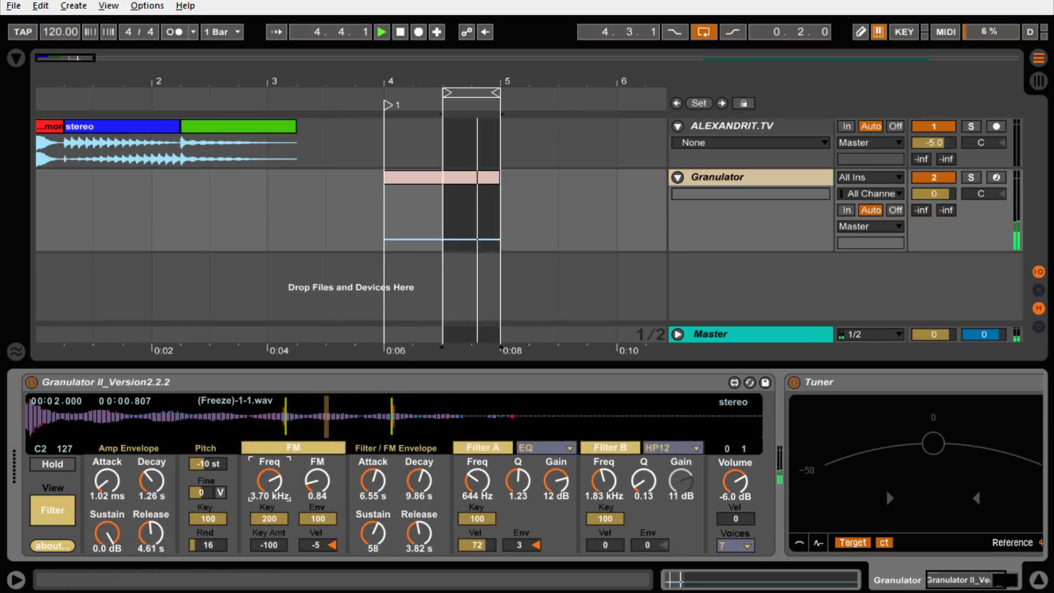
- Lower the FM Freq to 11.4 Hz in the Filter view
drag(270, 481, 270, 525)
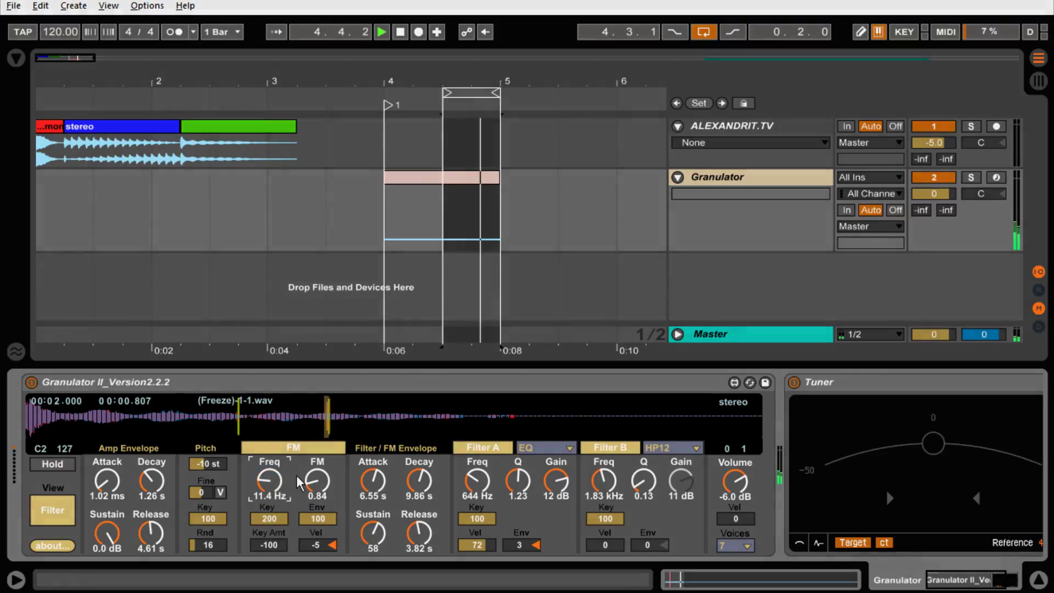